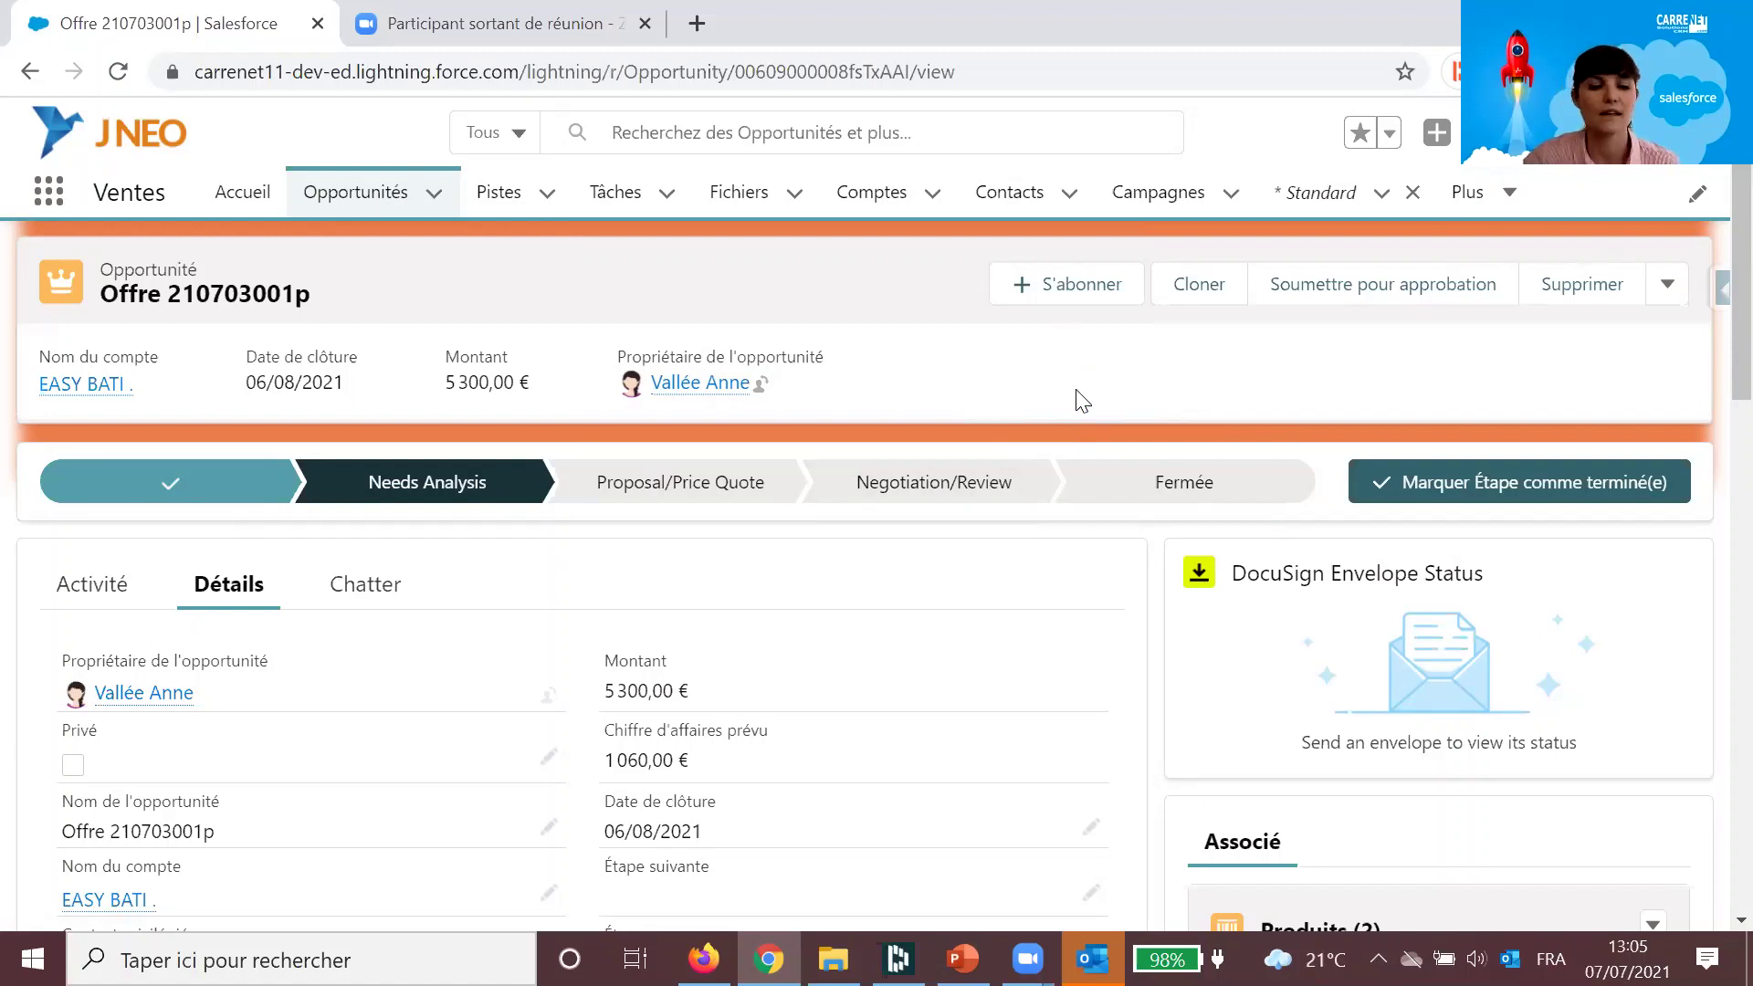
Step: Check the opportunity's account and primary contact details, and make Proposal/Price Quote the current stage of Offre 210703001p
scroll(438, 730, down, 2)
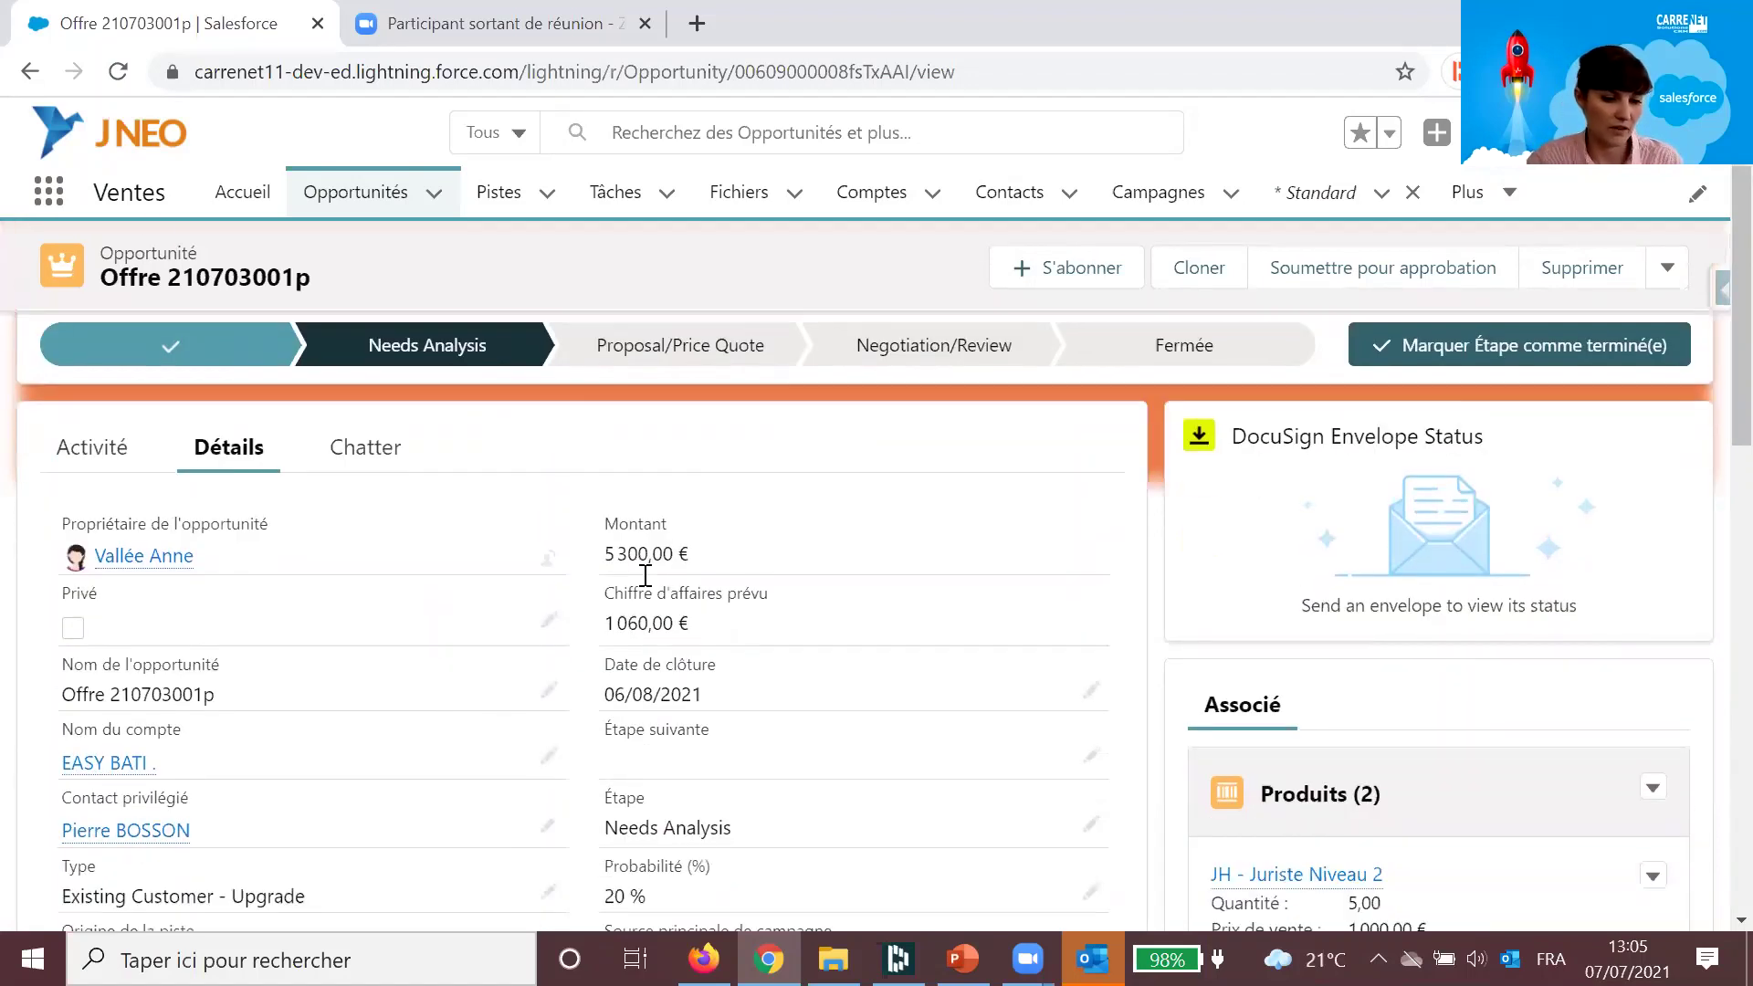
mouse_move(99, 763)
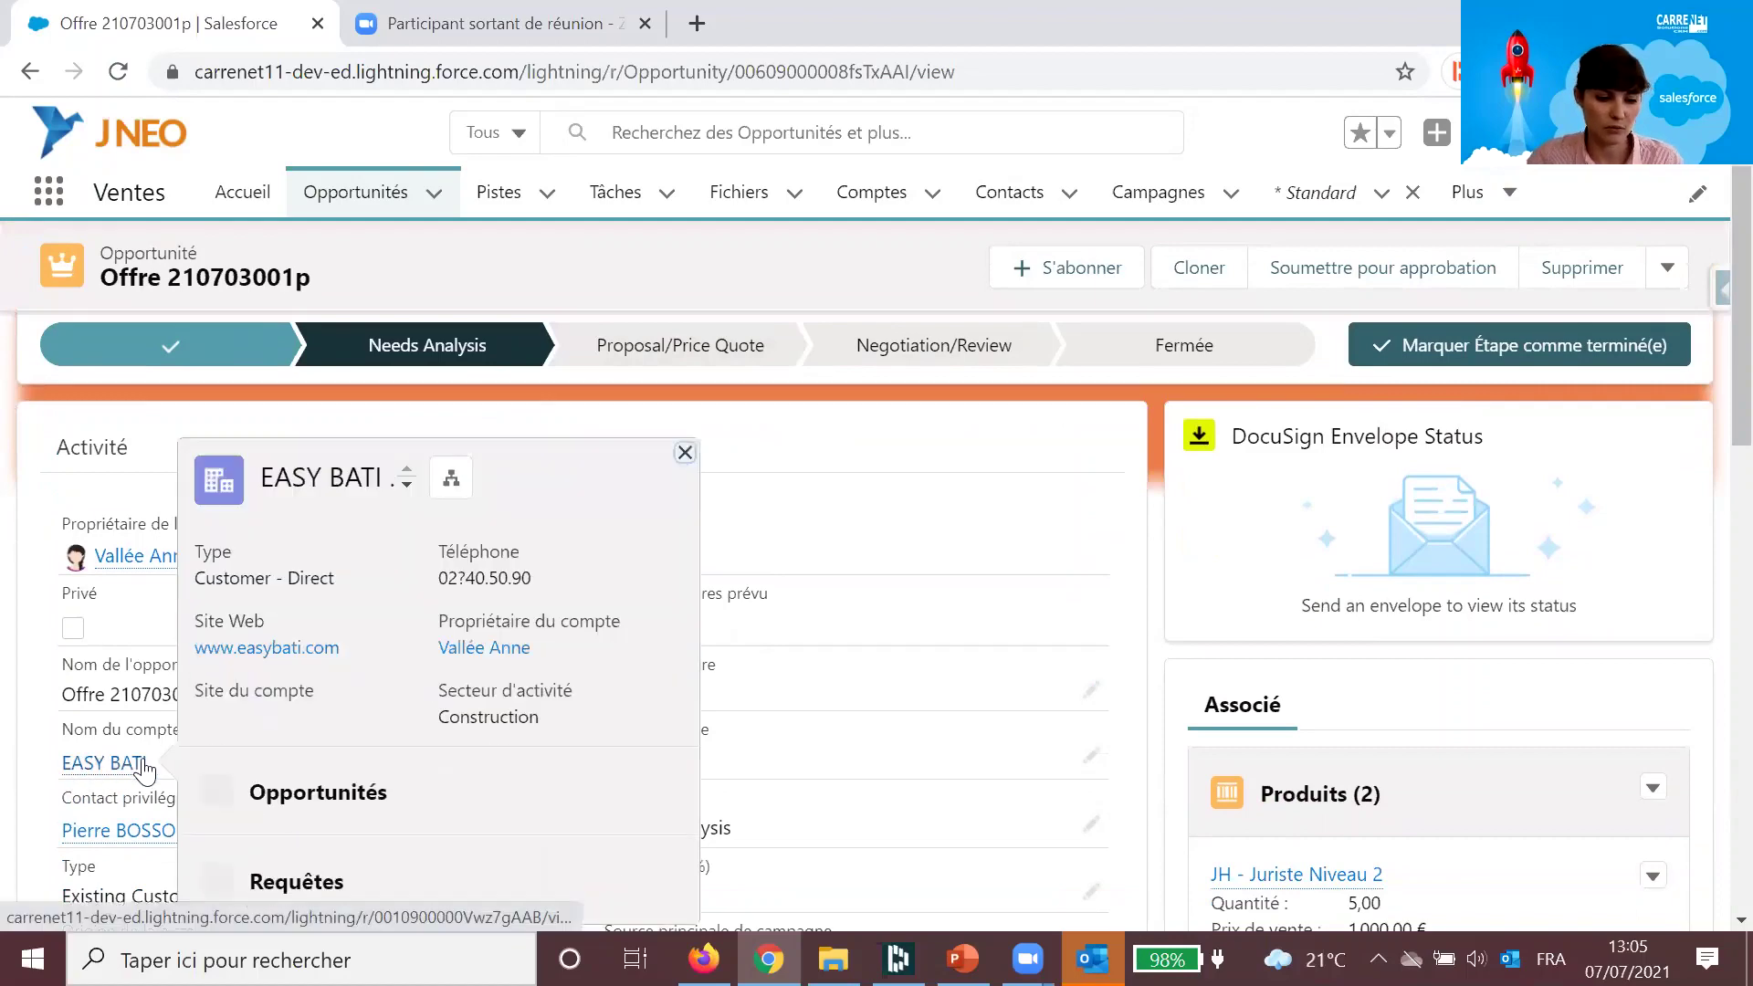
mouse_move(130, 833)
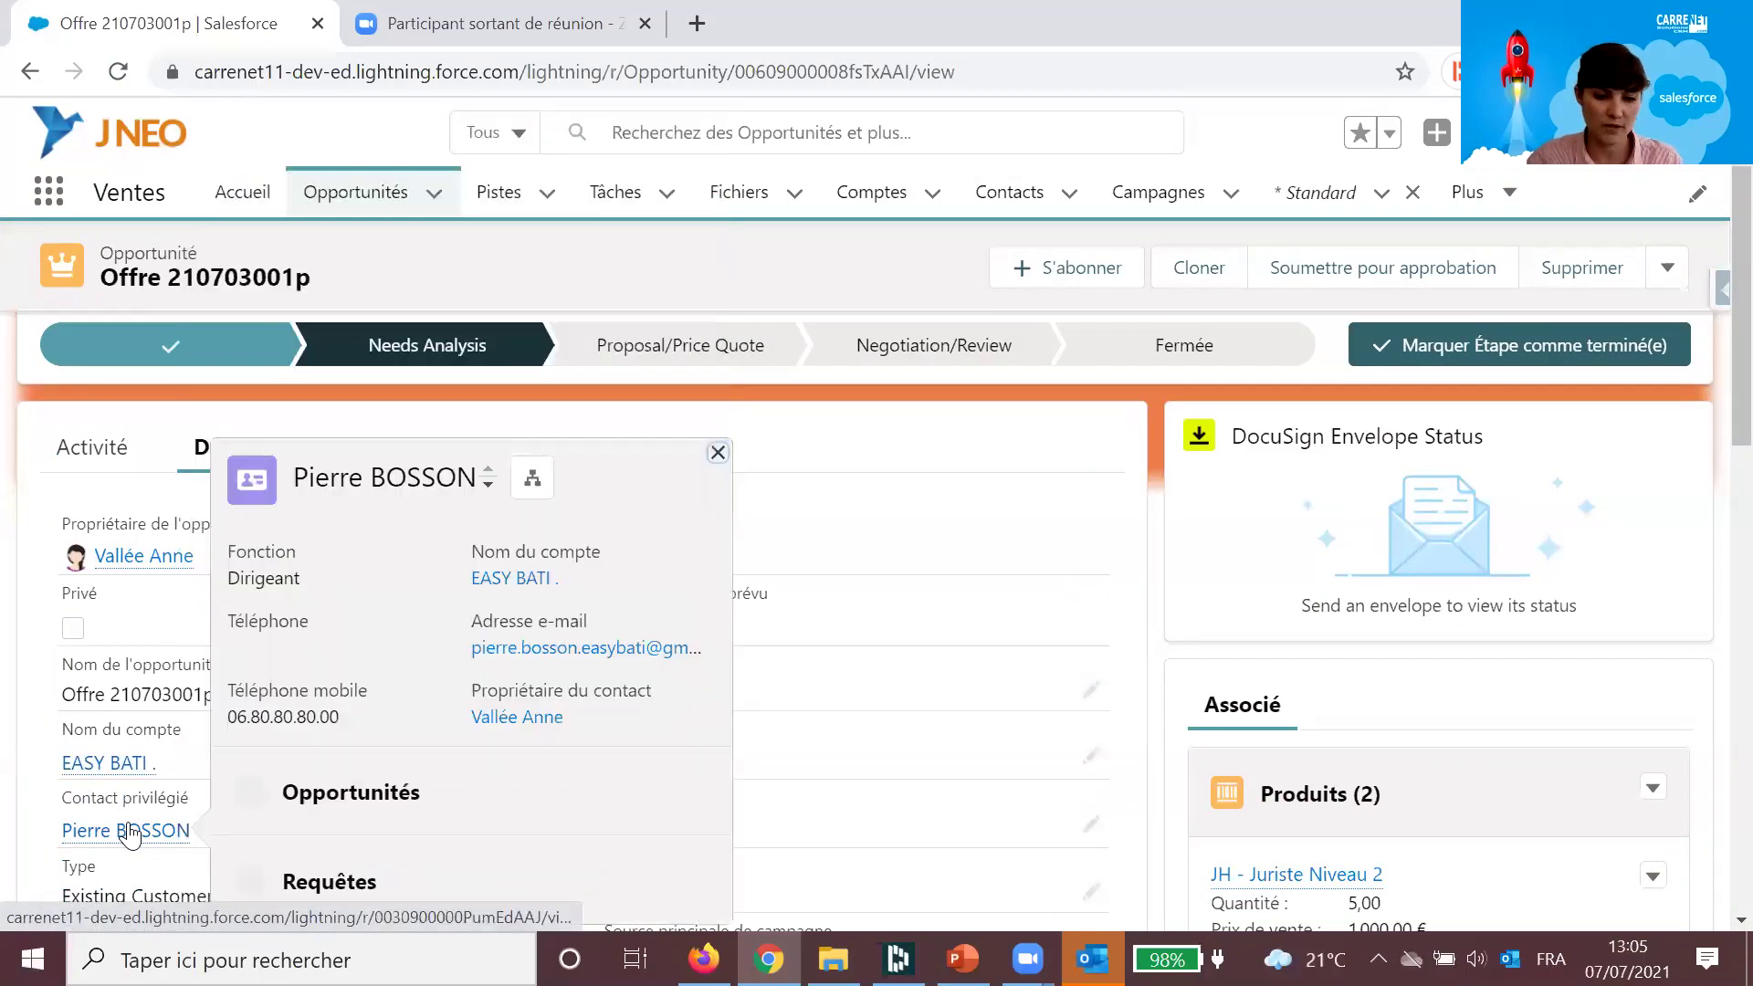
scroll(1064, 229, up, 2)
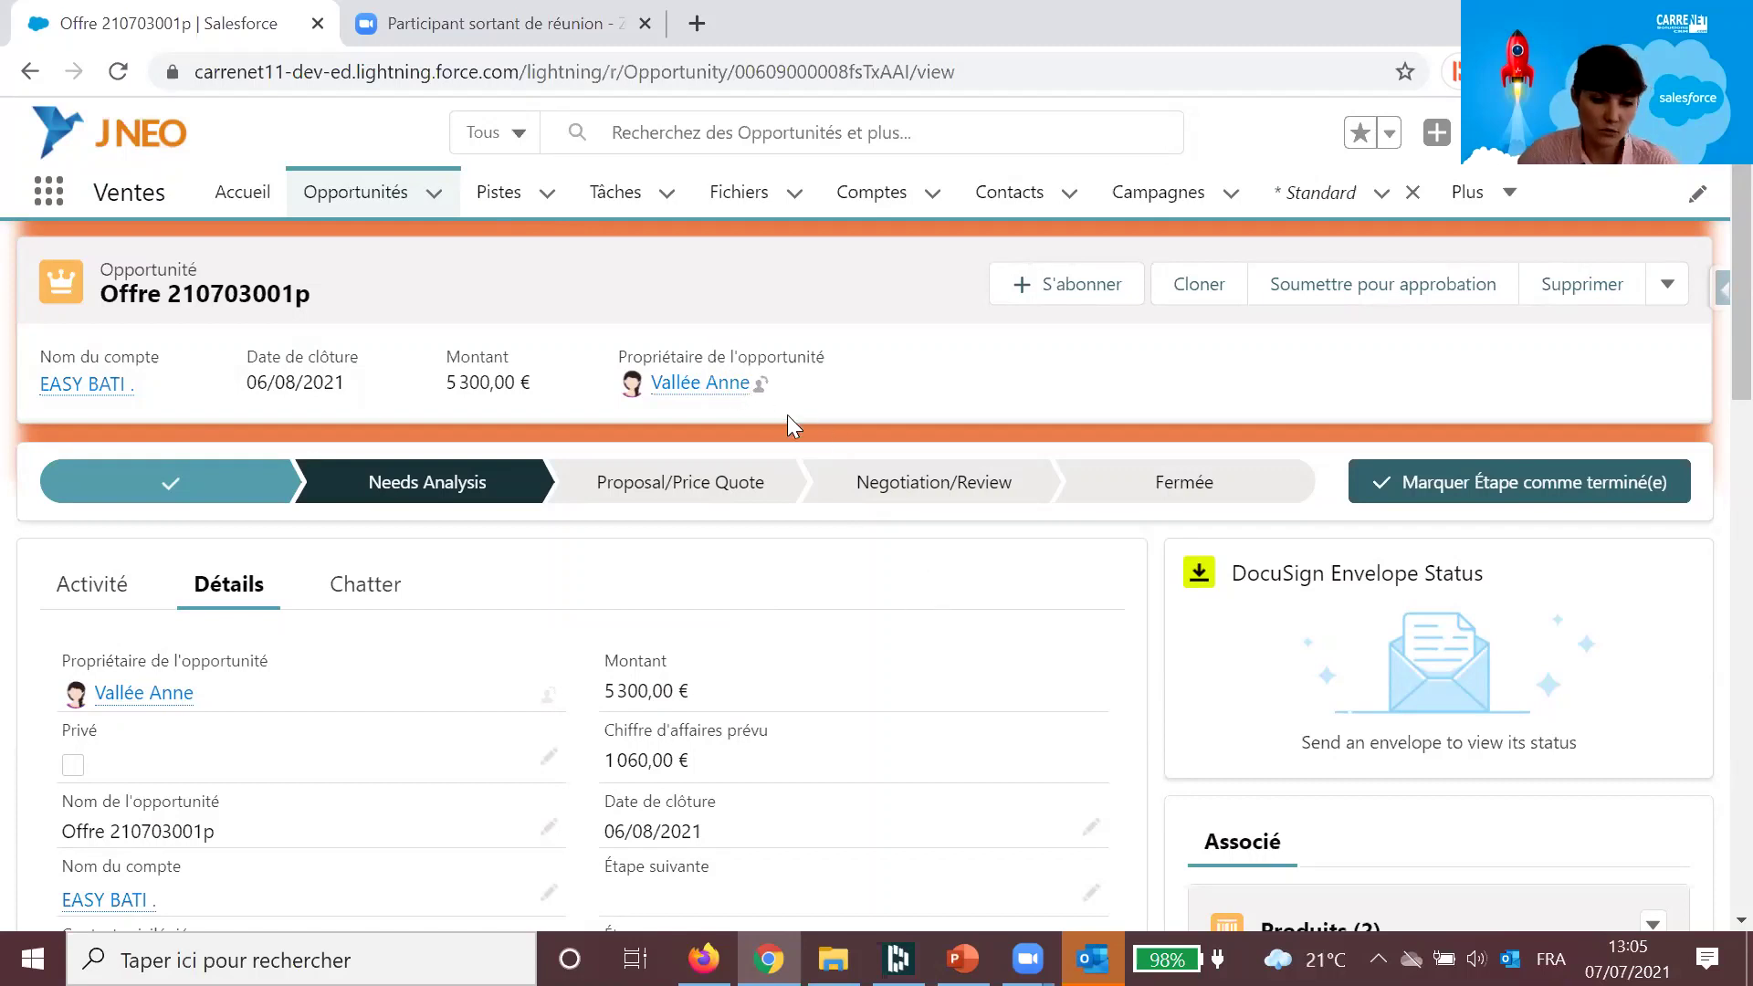
click(683, 483)
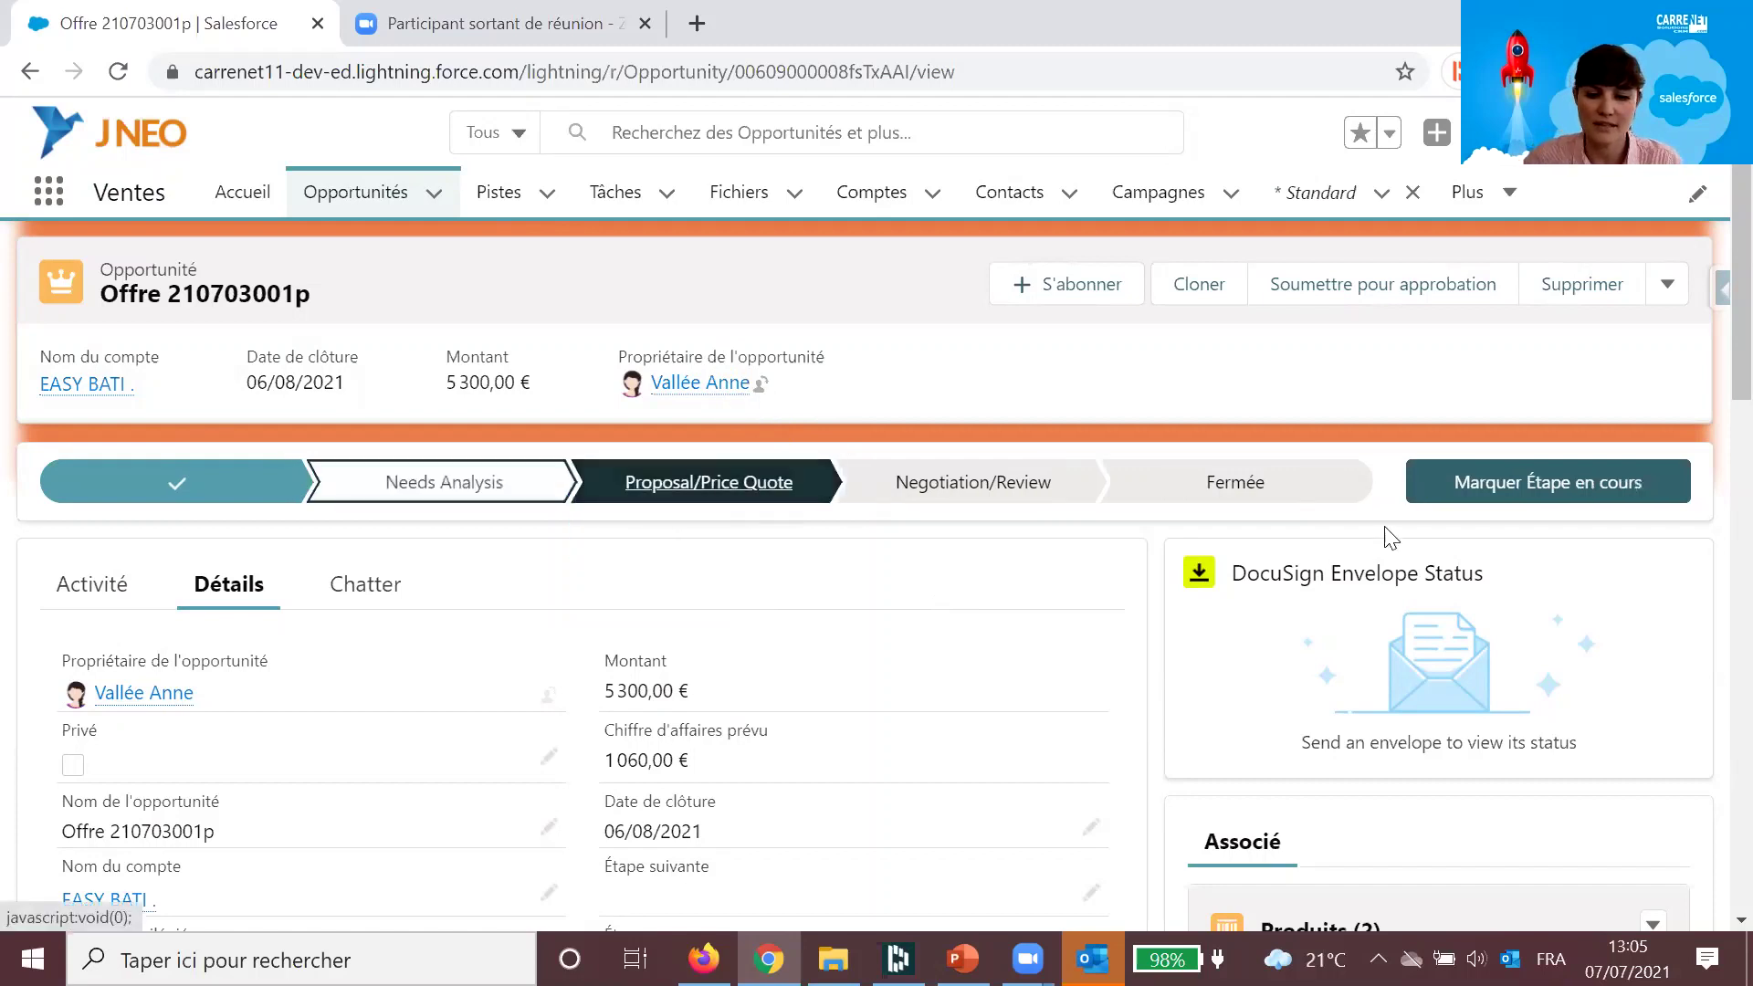
click(1573, 478)
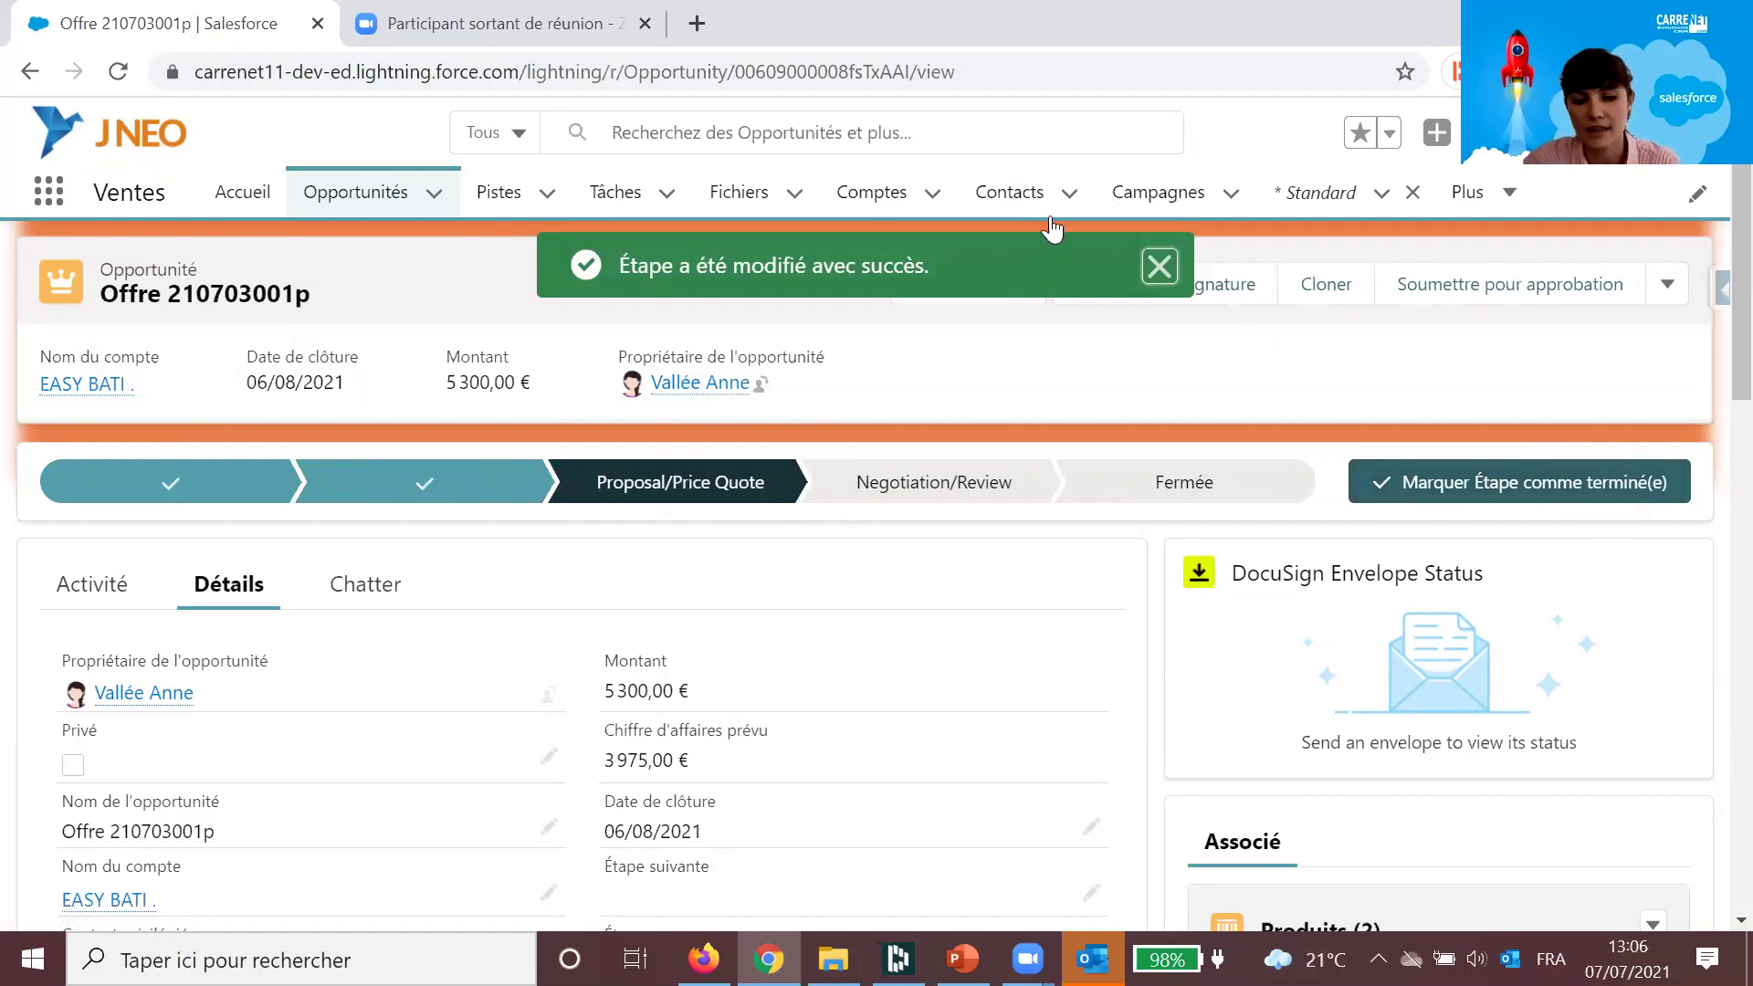
click(1158, 266)
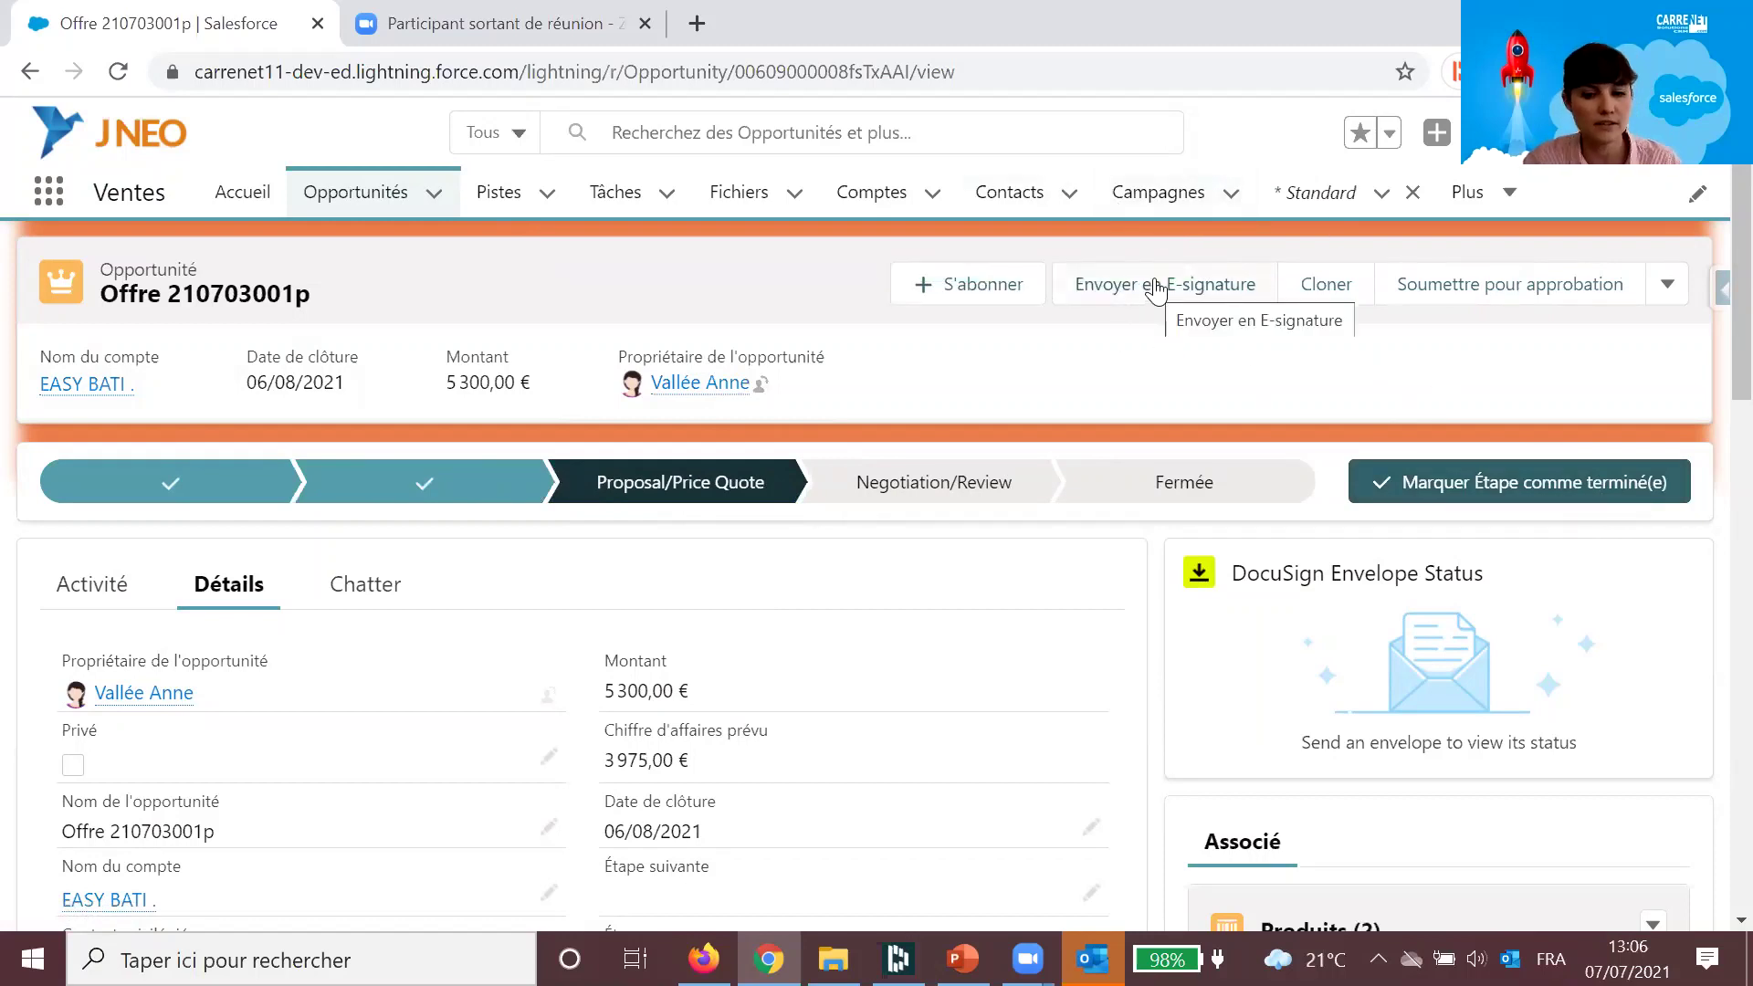
Step: Open the offer PDF attached to the opportunity, examine its client details, priced lines, information box and signature area, and close the preview
scroll(1171, 301, down, 3)
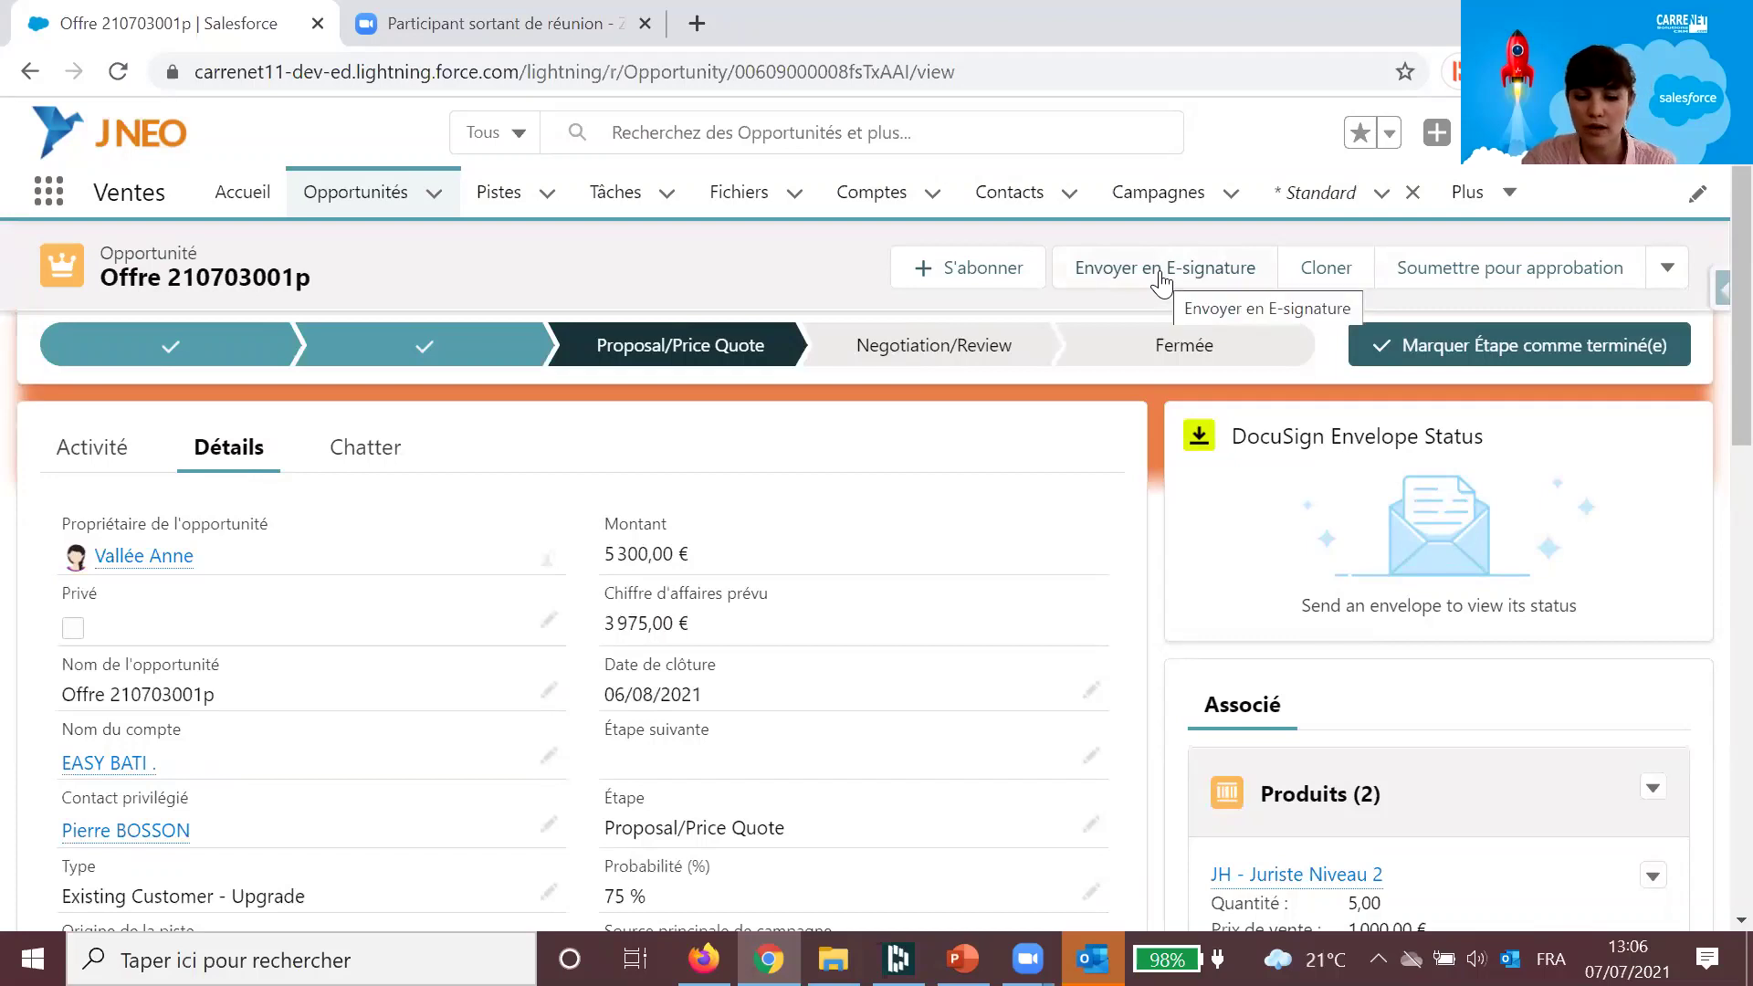
scroll(1498, 557, down, 5)
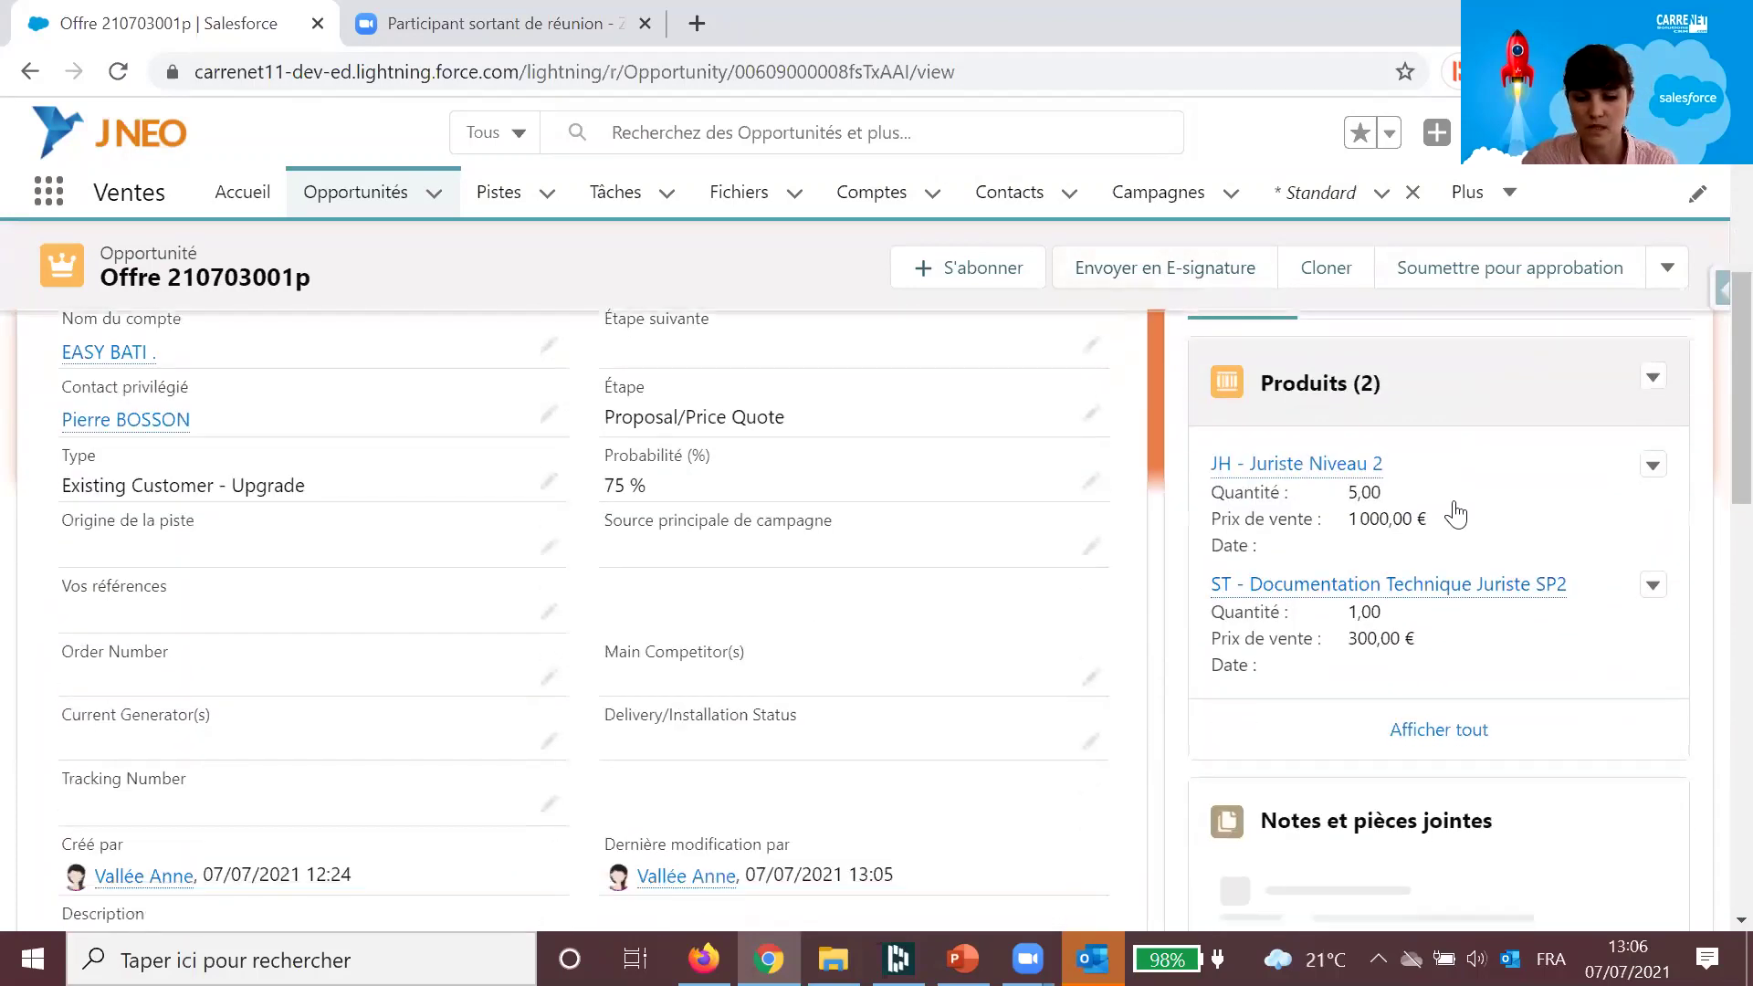
scroll(1455, 516, down, 2)
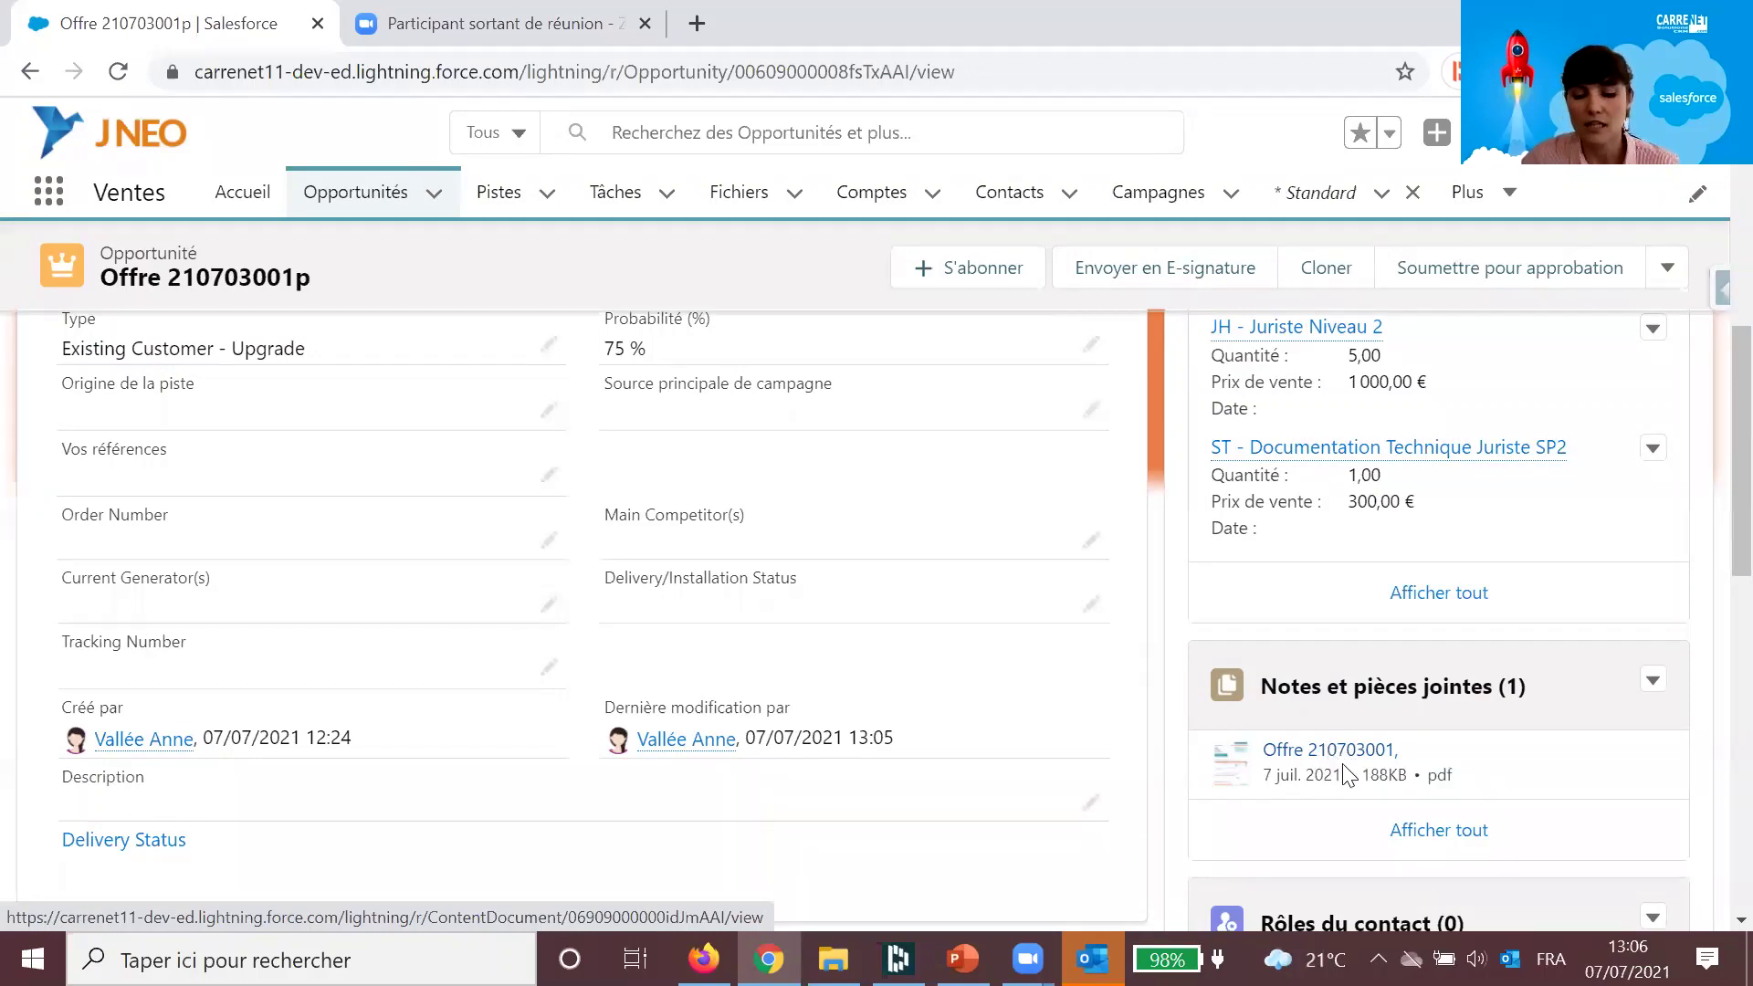
click(1353, 752)
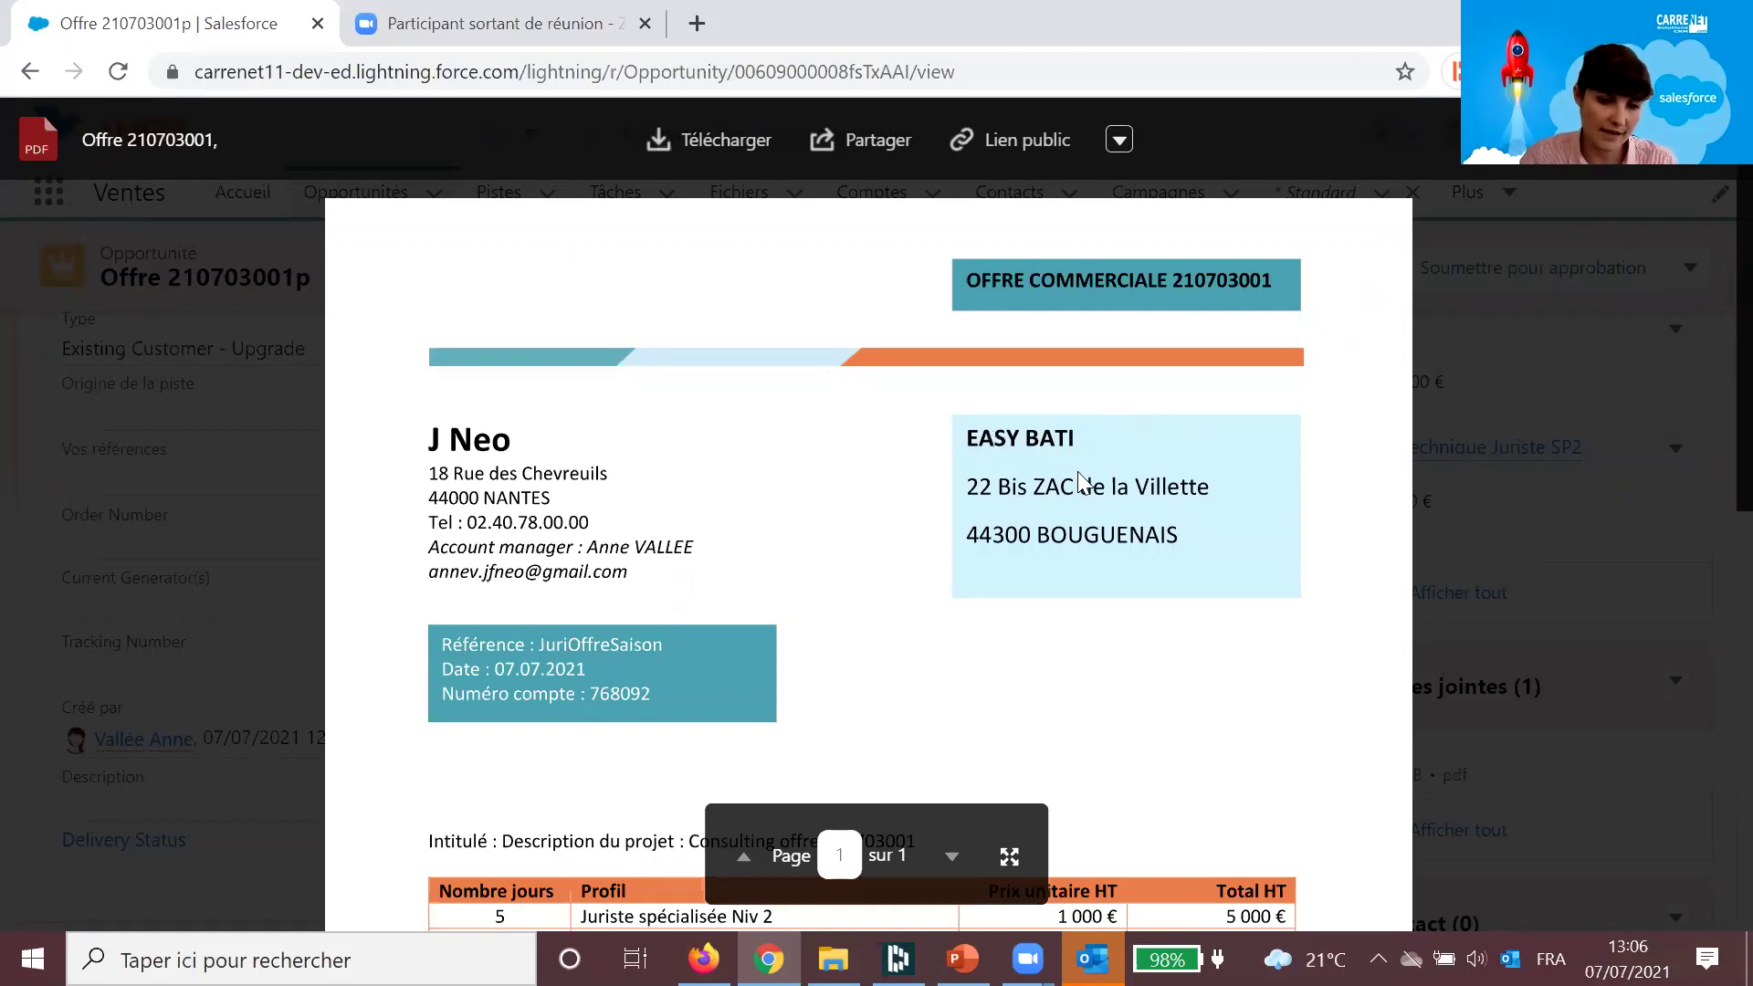
scroll(1068, 509, down, 3)
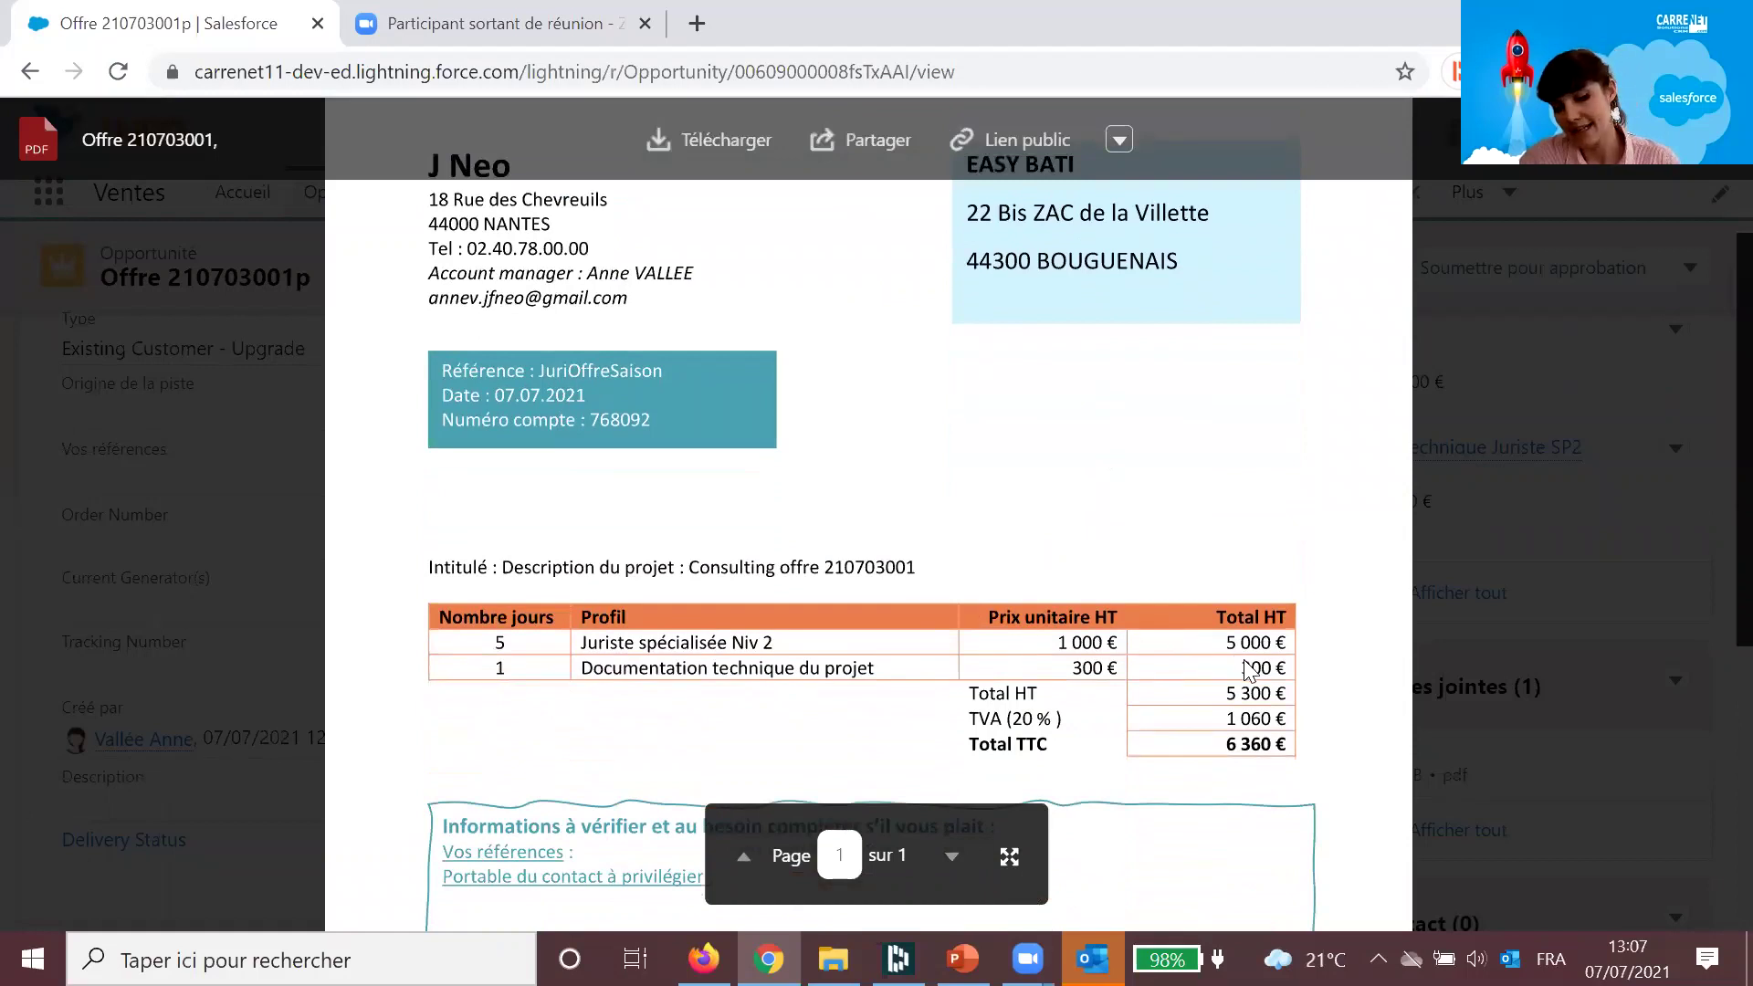
scroll(1249, 669, down, 3)
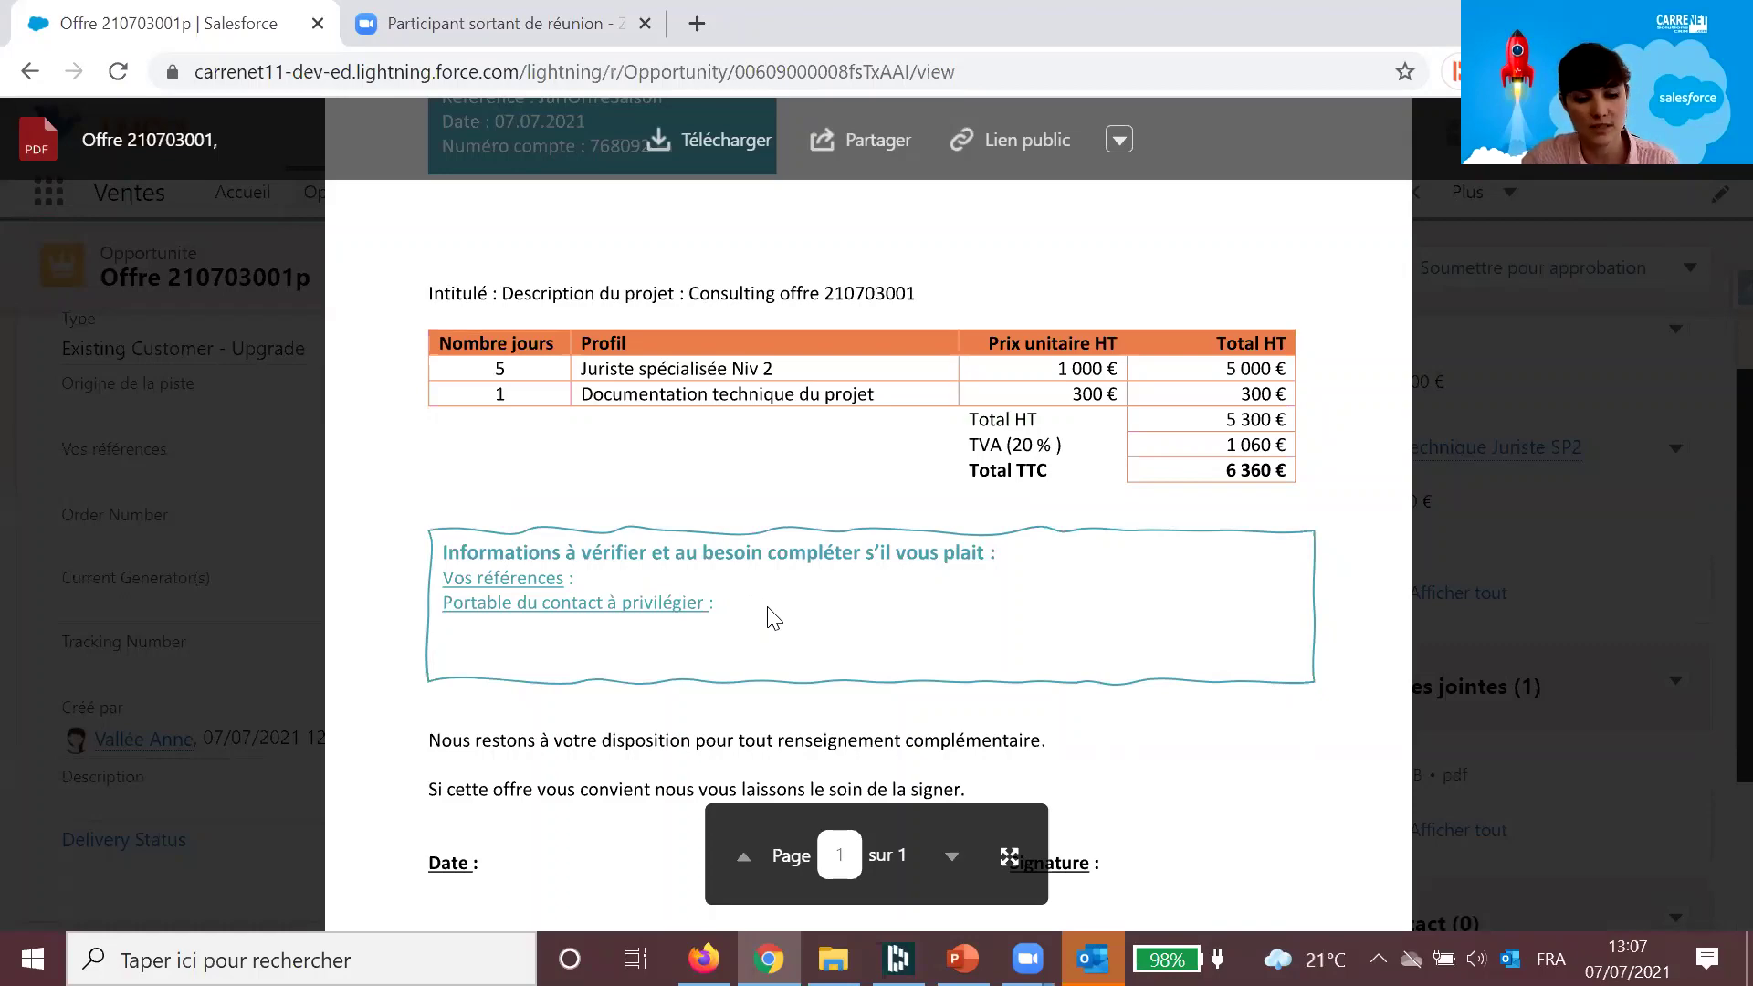
scroll(781, 627, down, 3)
scroll(1342, 477, up, 8)
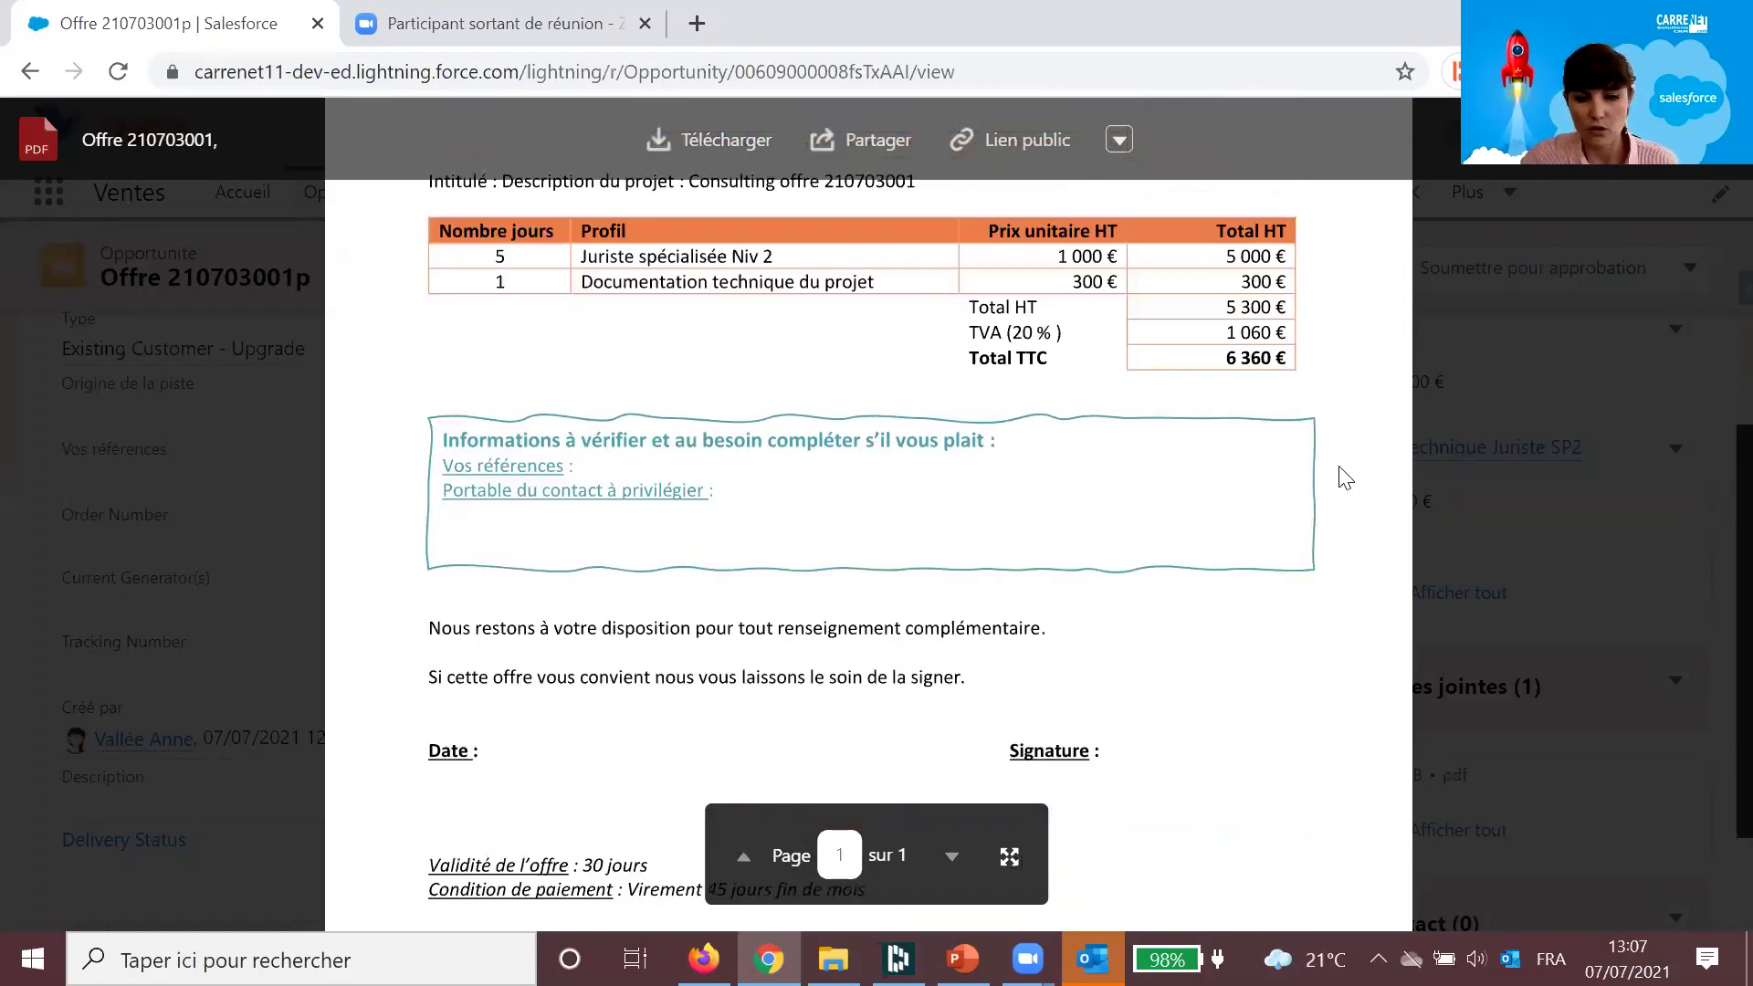
click(1679, 606)
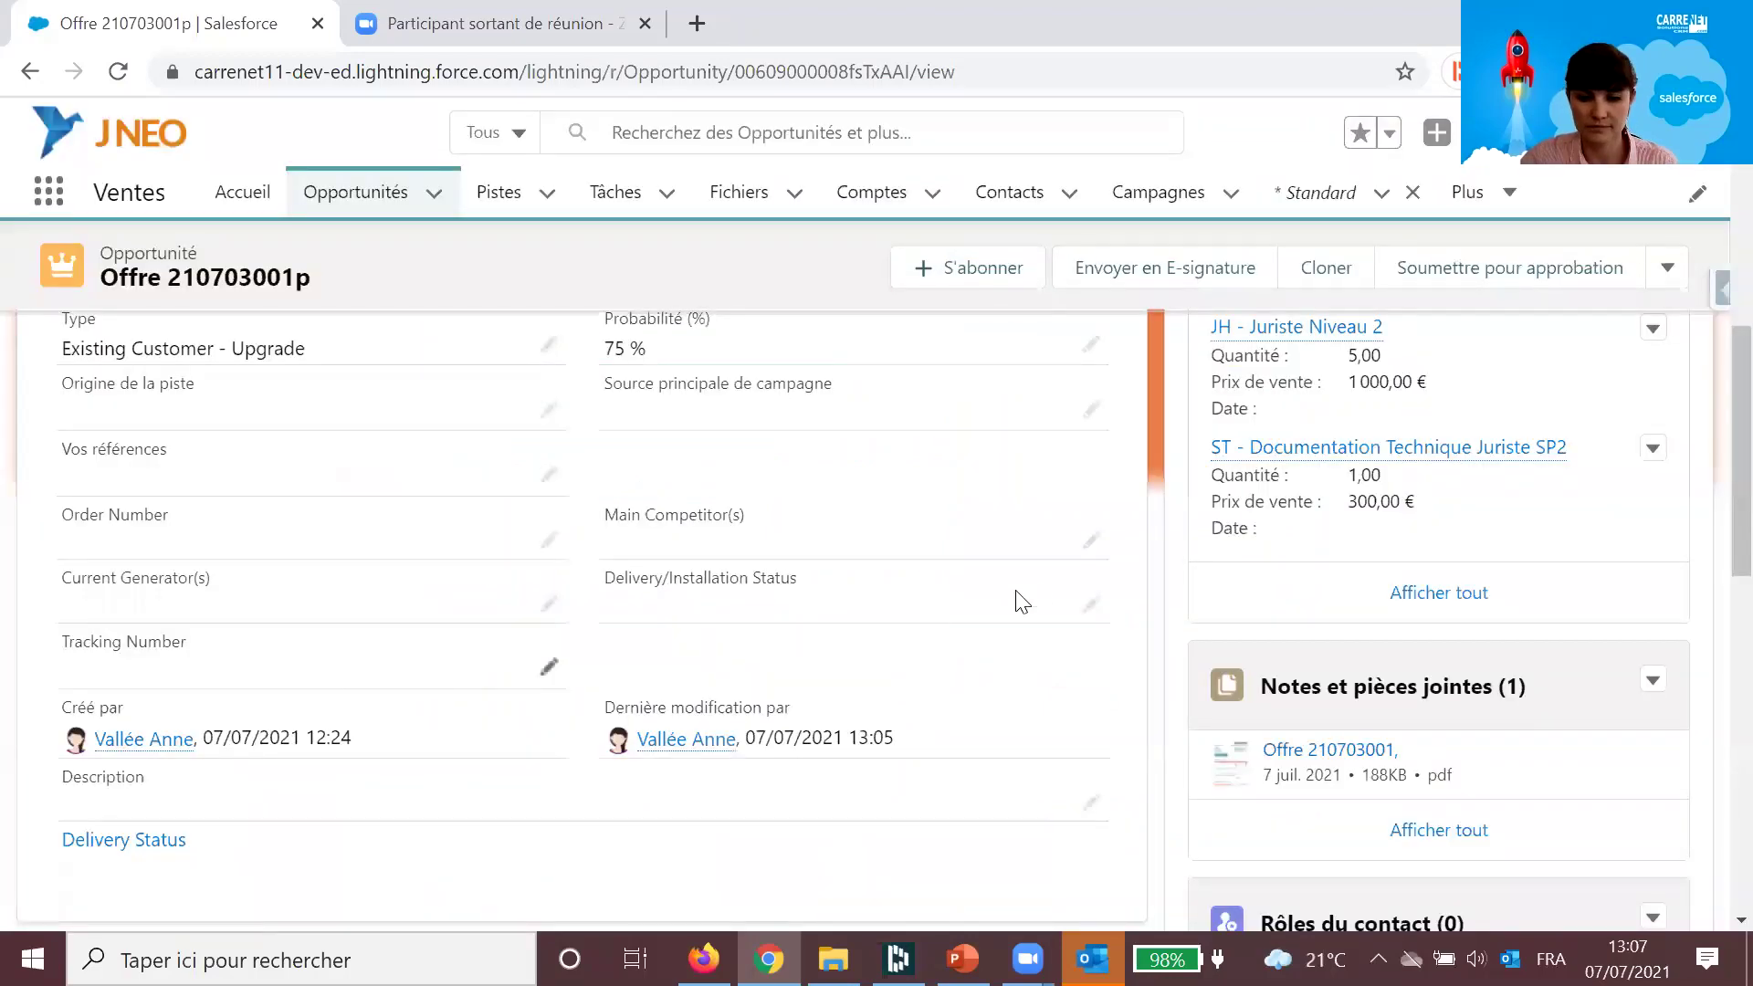
Step: Start sending the opportunity for e-signature with the Offre V4 document selected and continue to the recipients stage
scroll(1569, 387, up, 8)
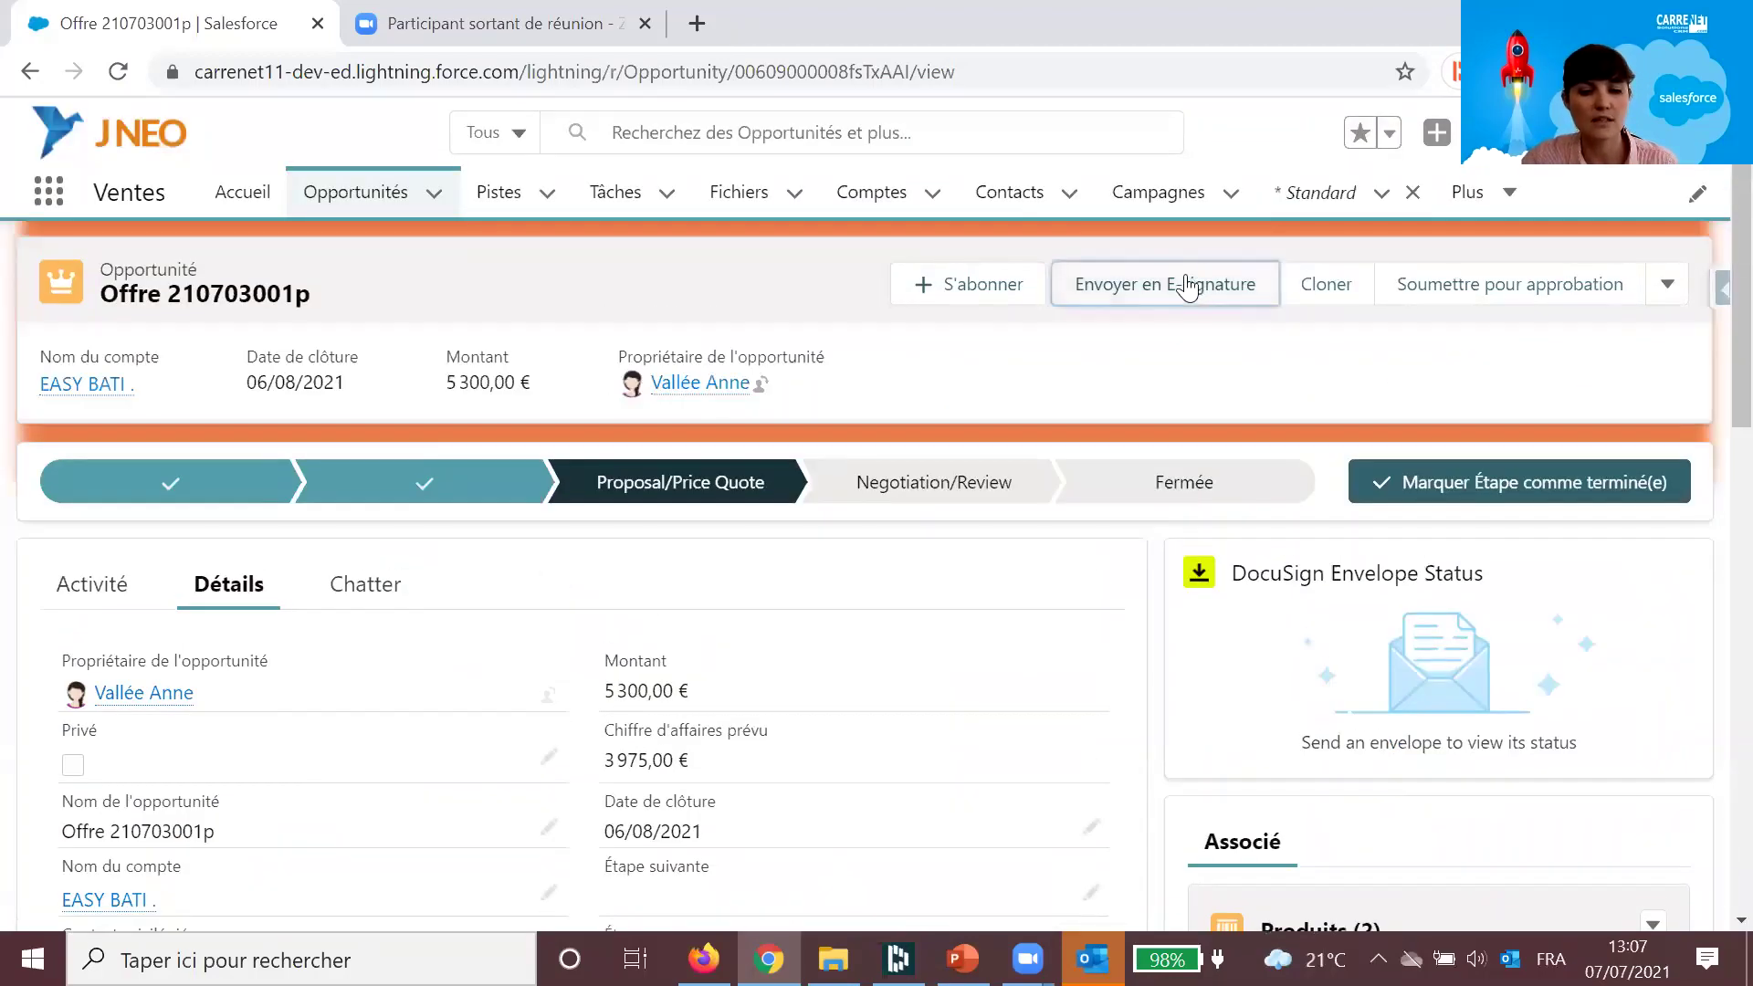
click(1182, 284)
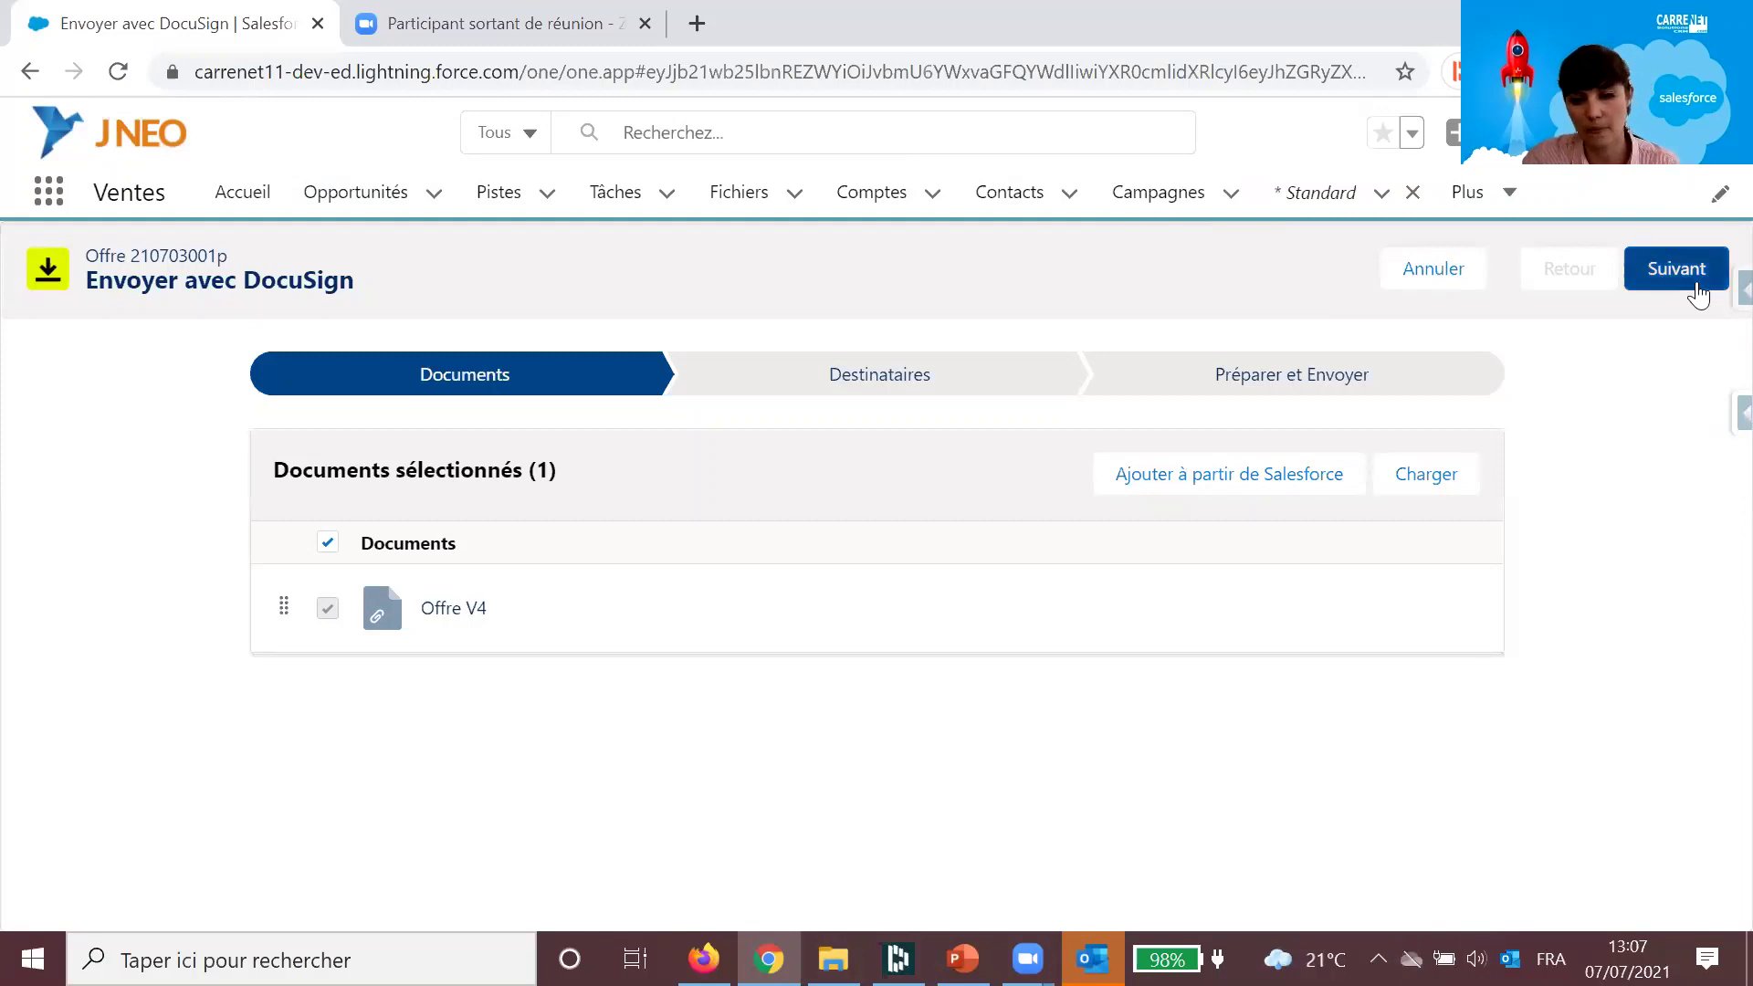
click(1663, 269)
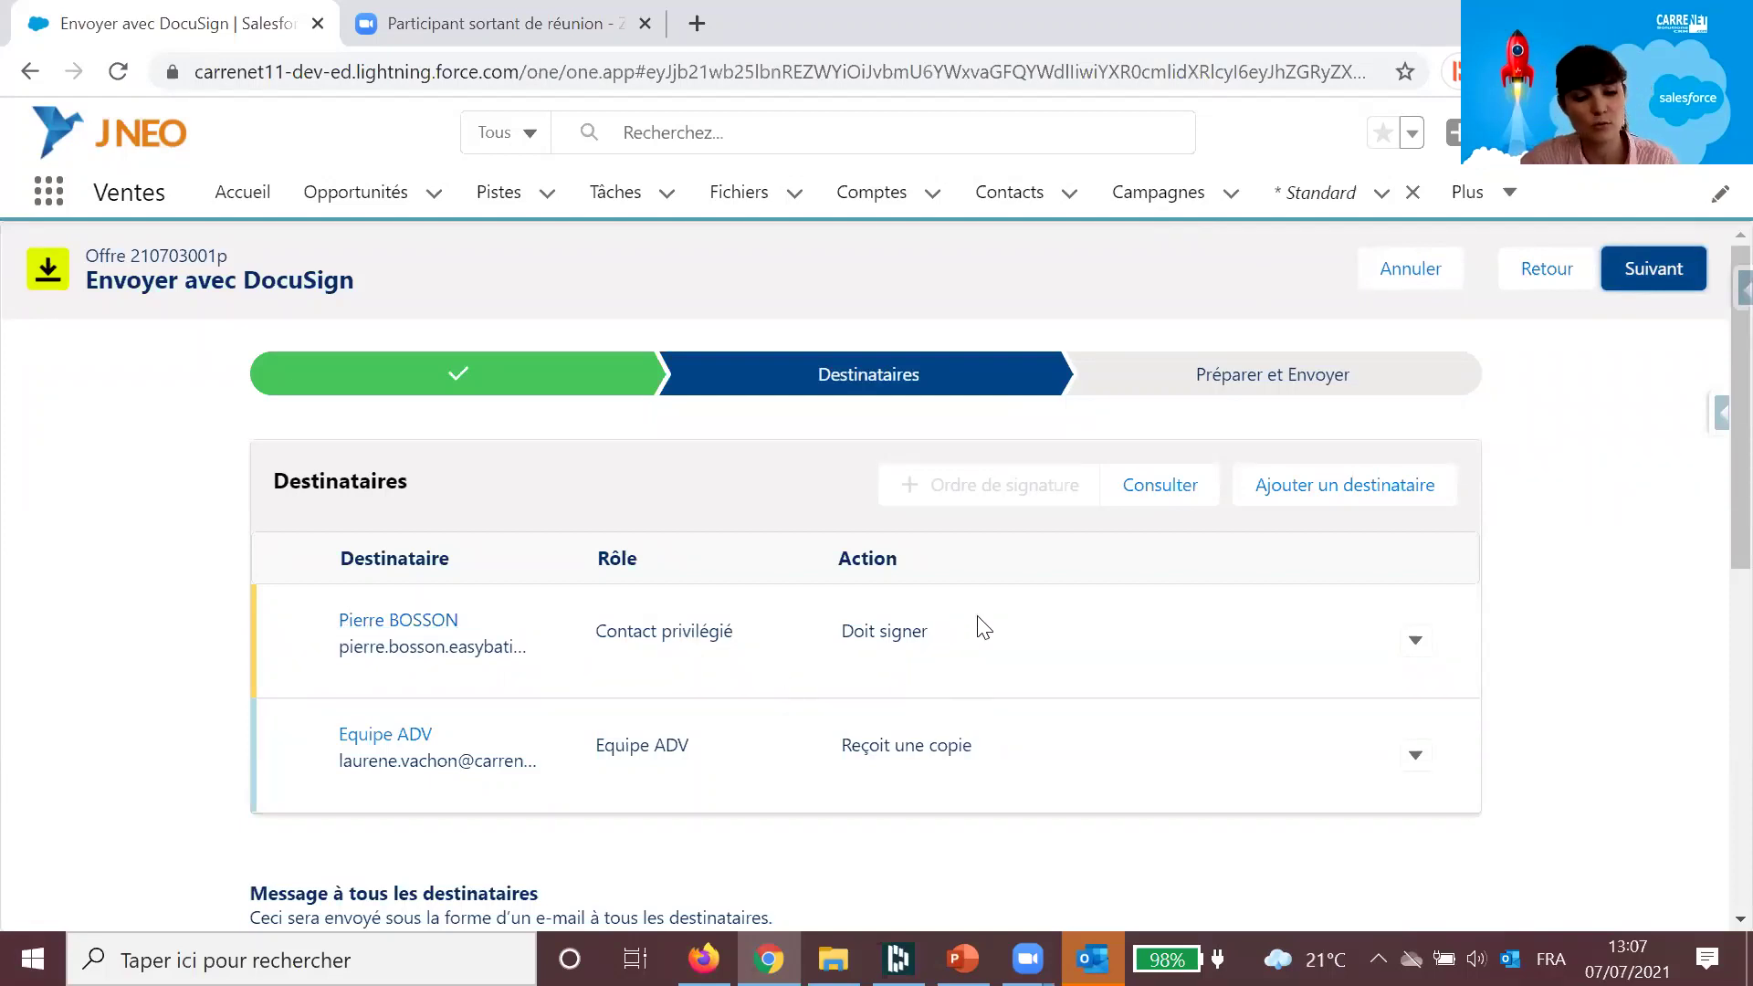
Step: Review the recipients, the enlarged e-mail message, the reminders and the expiration, and continue to the prepare-and-send stage
scroll(981, 628, down, 1)
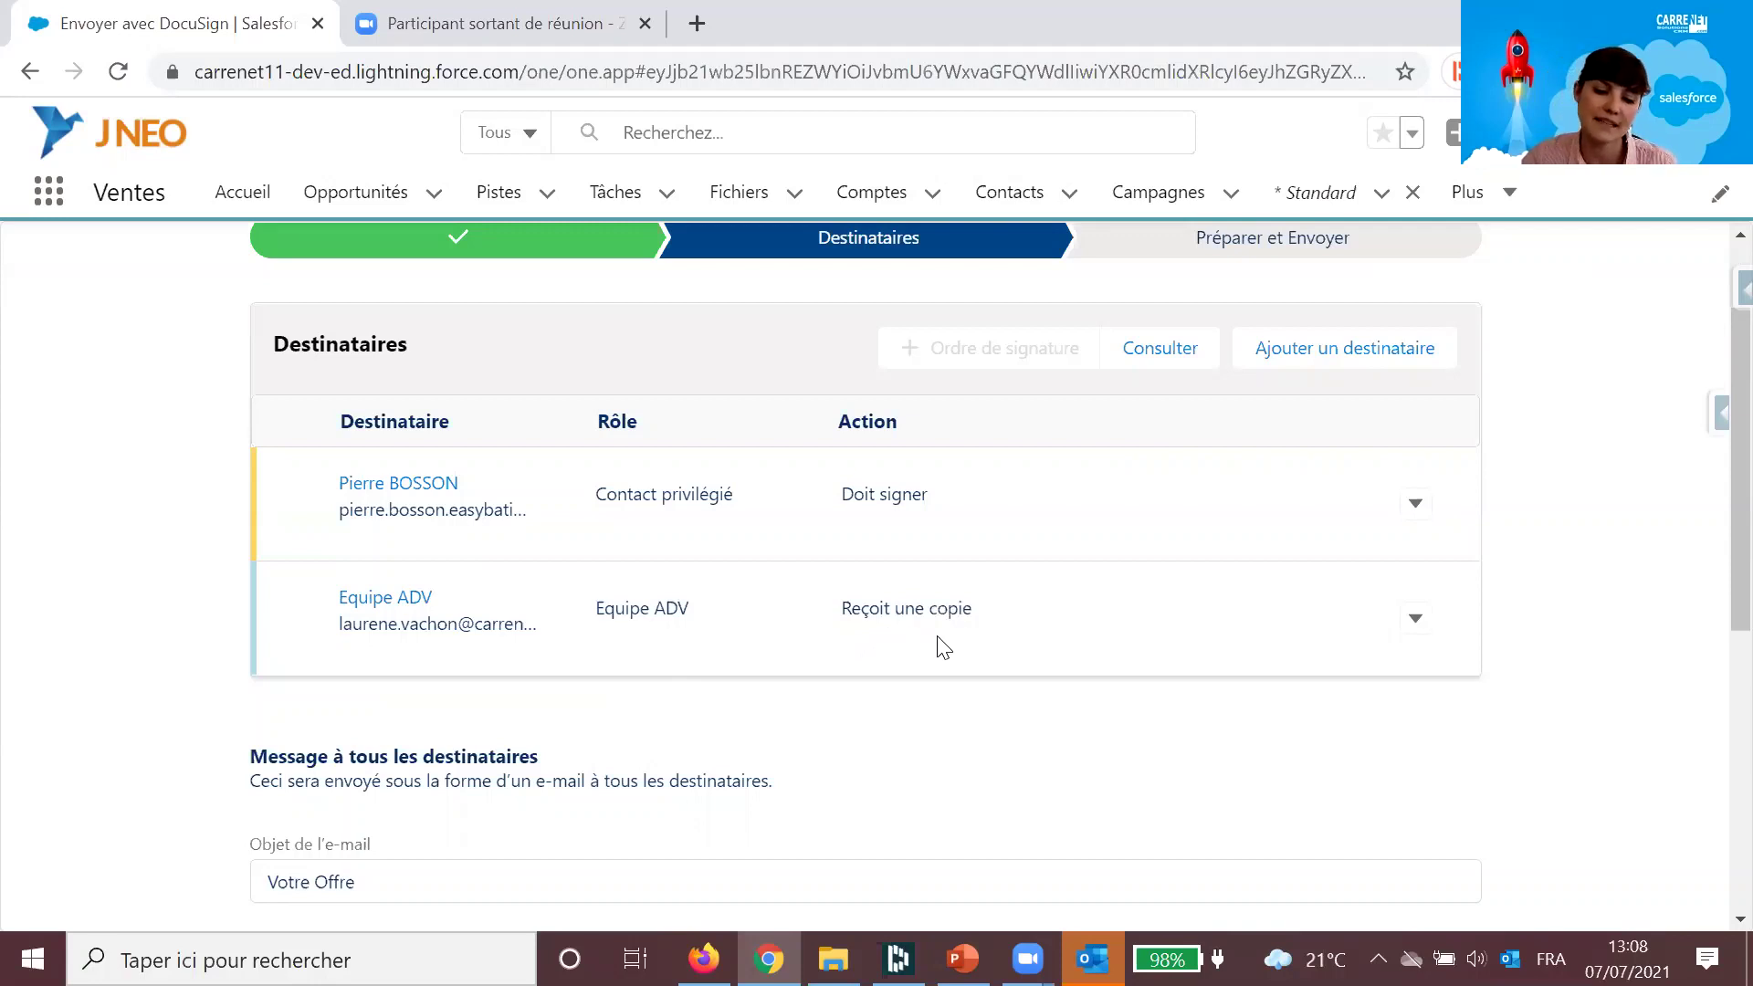
scroll(1119, 594, down, 3)
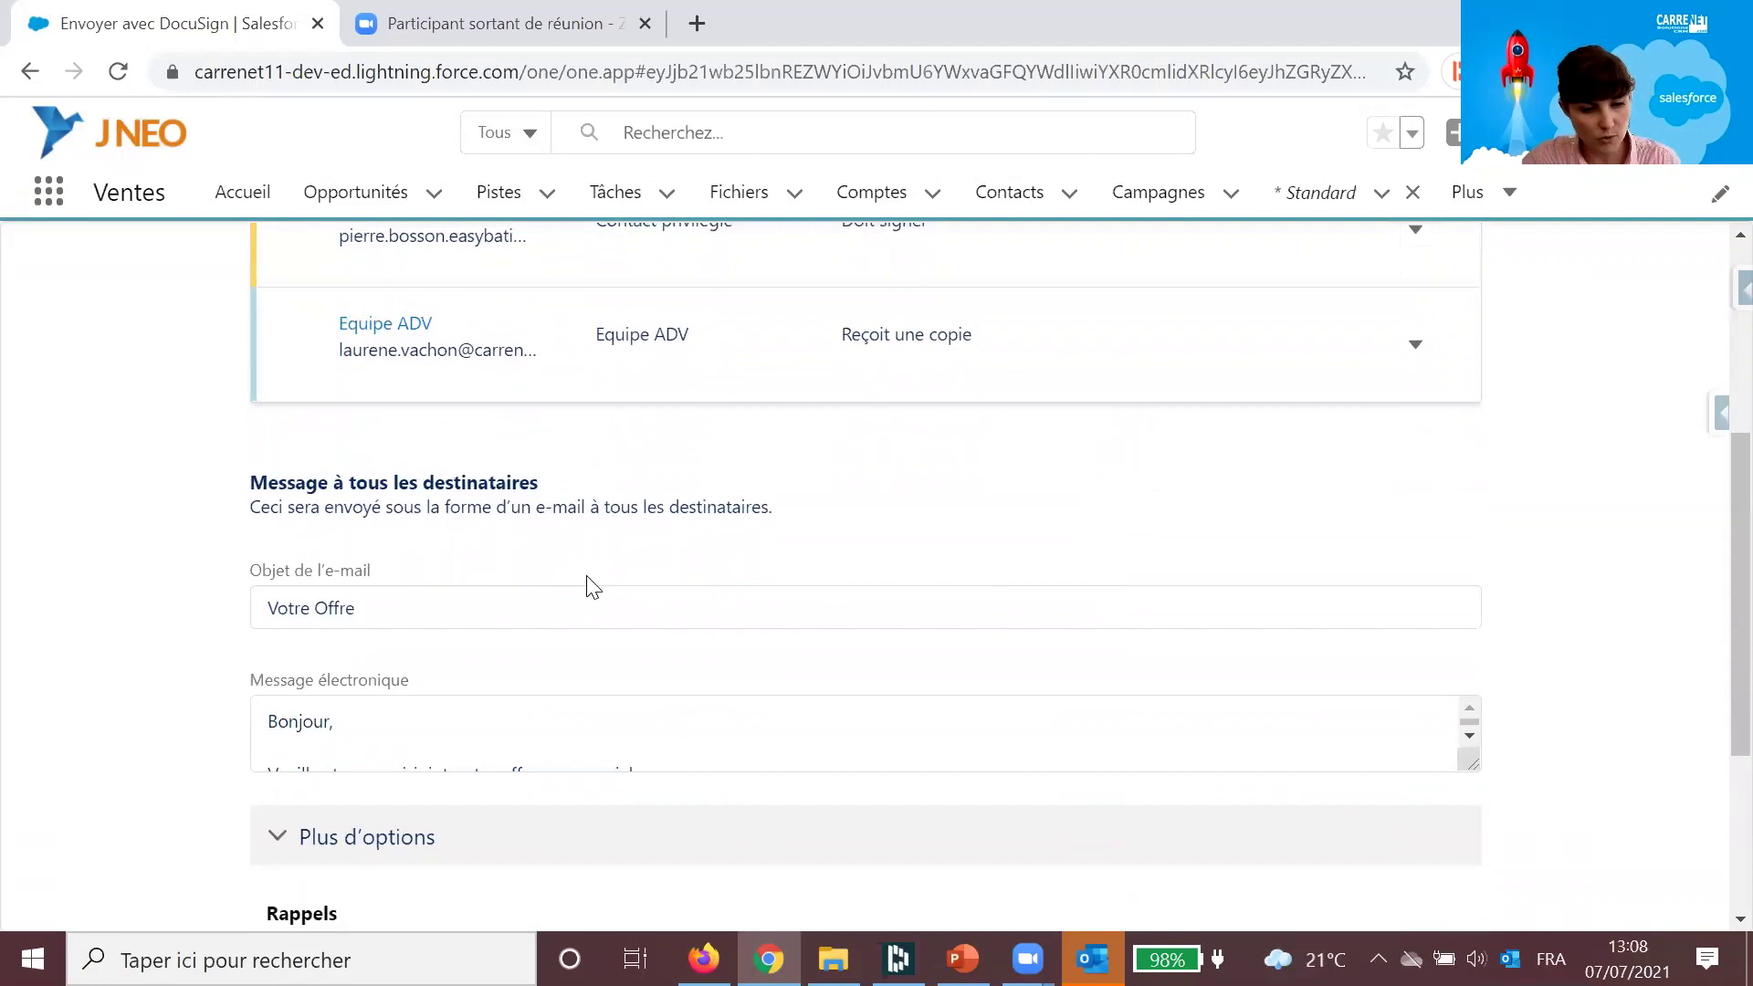
click(736, 724)
drag(1472, 756, 1472, 918)
scroll(1268, 817, down, 1)
scroll(1257, 783, up, 2)
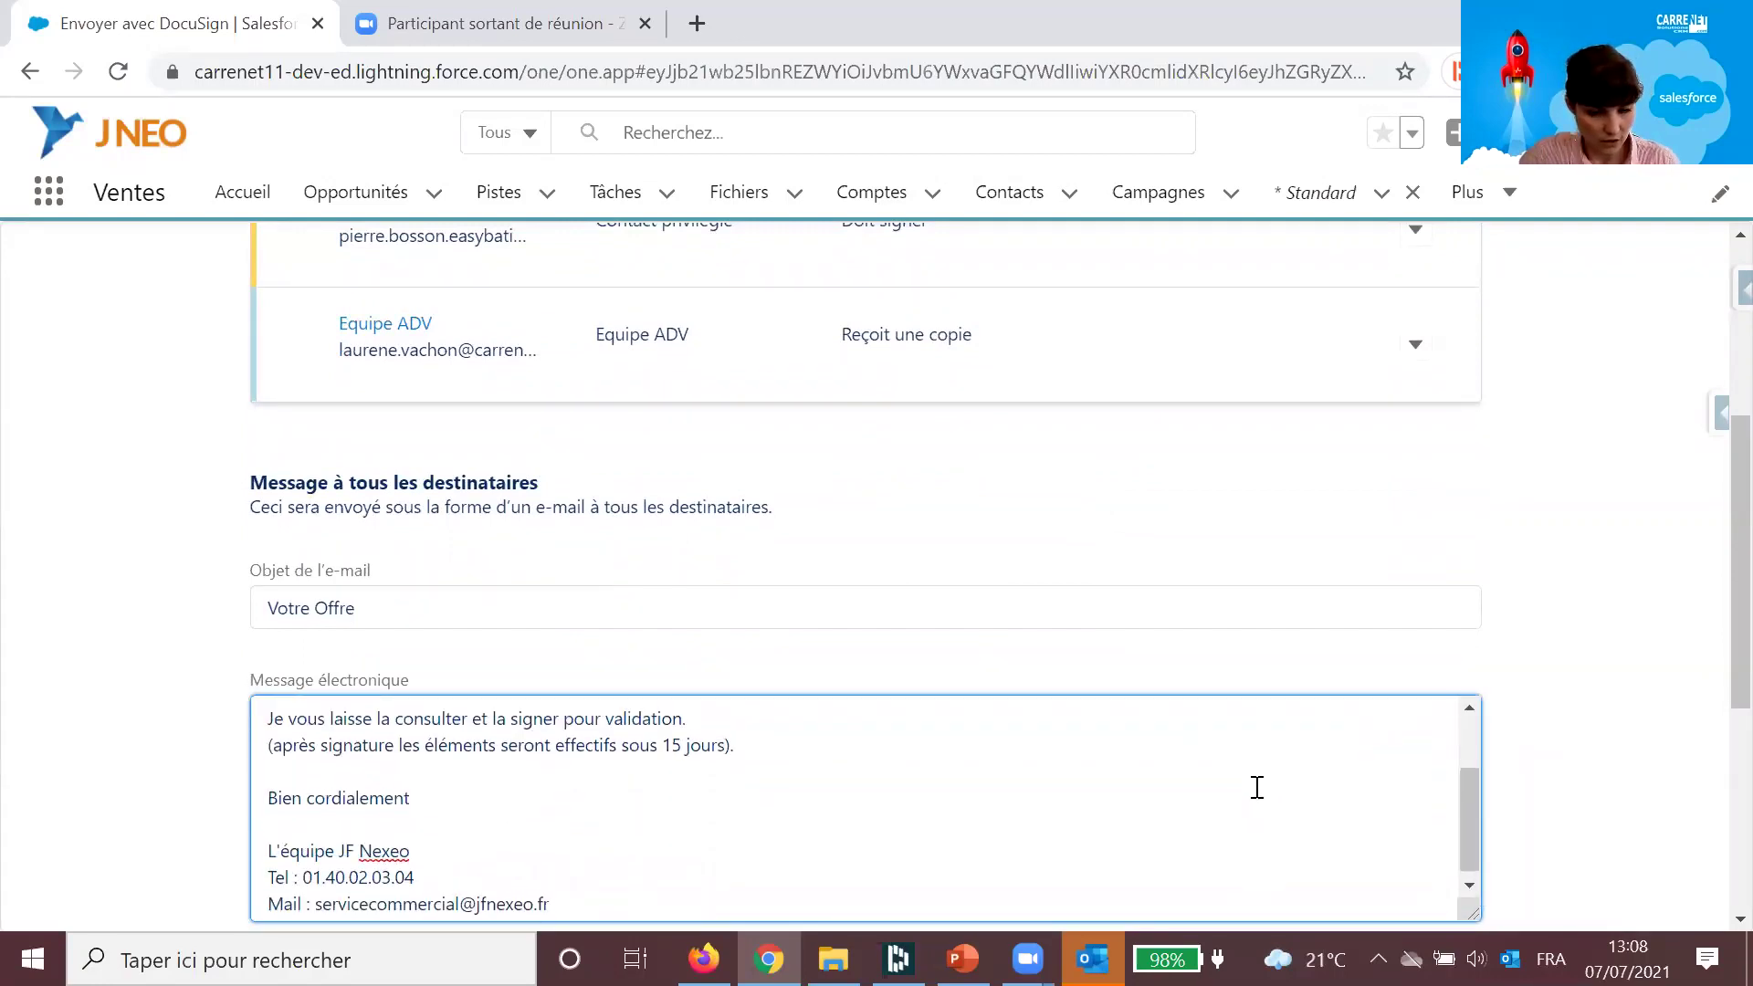
scroll(1506, 743, down, 5)
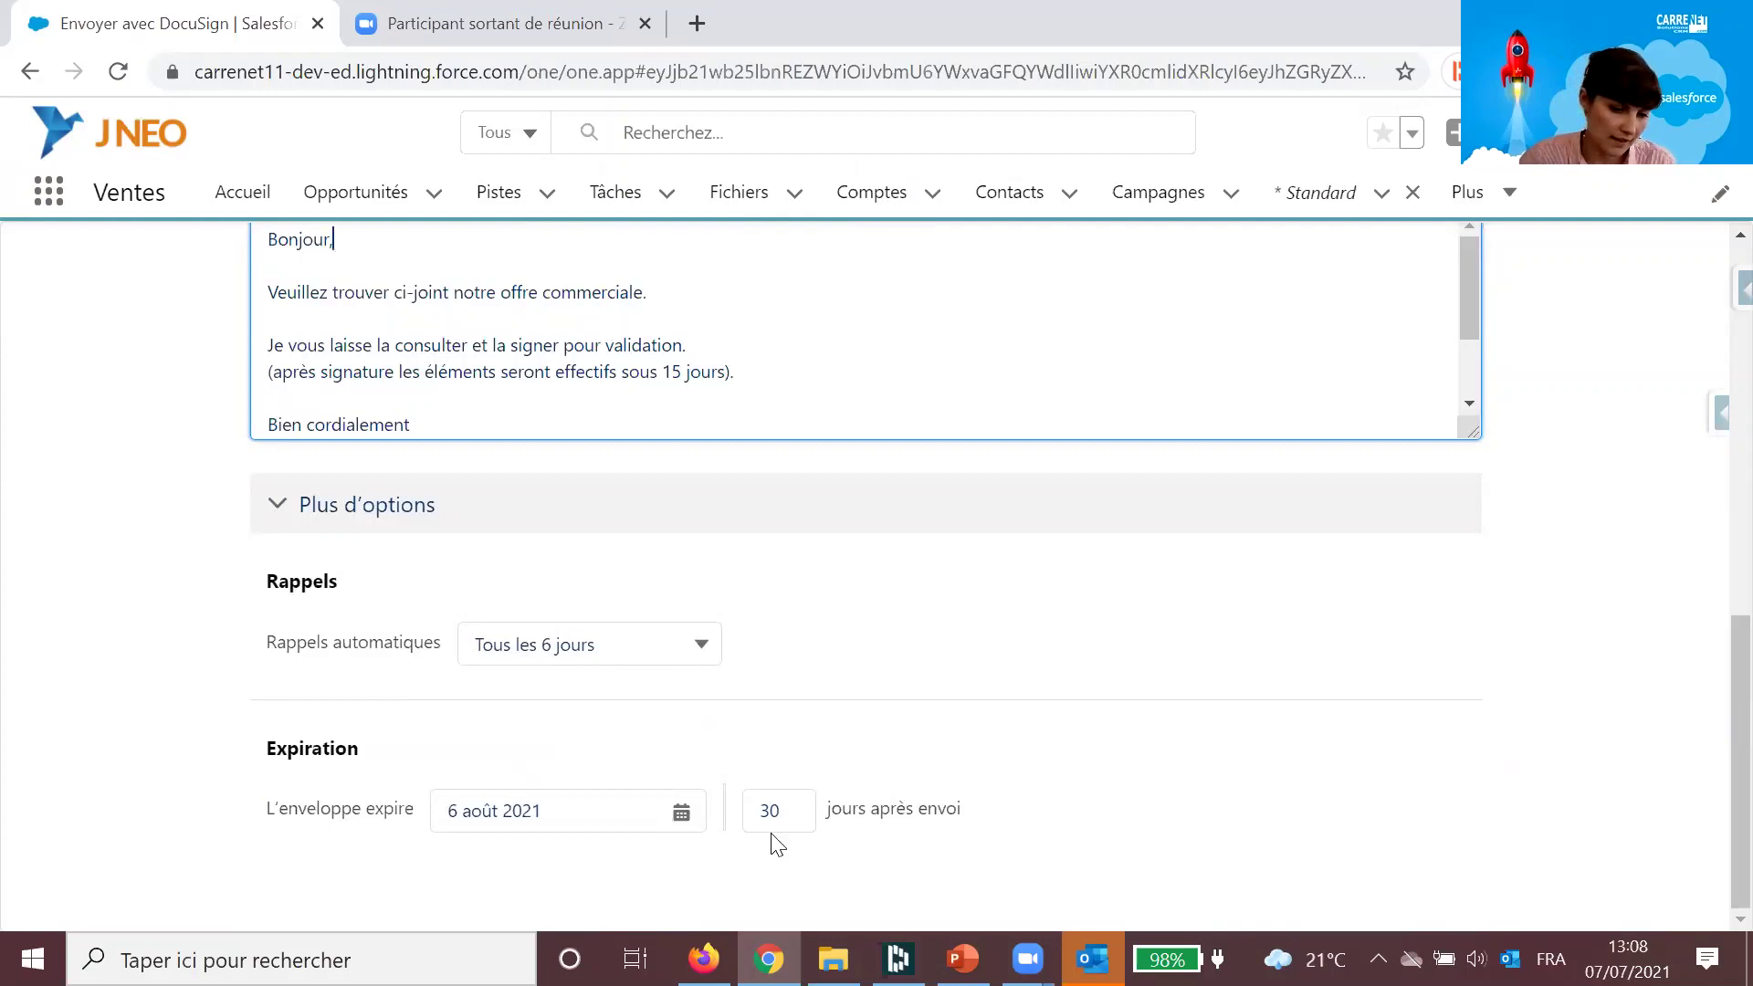
scroll(1227, 776, up, 10)
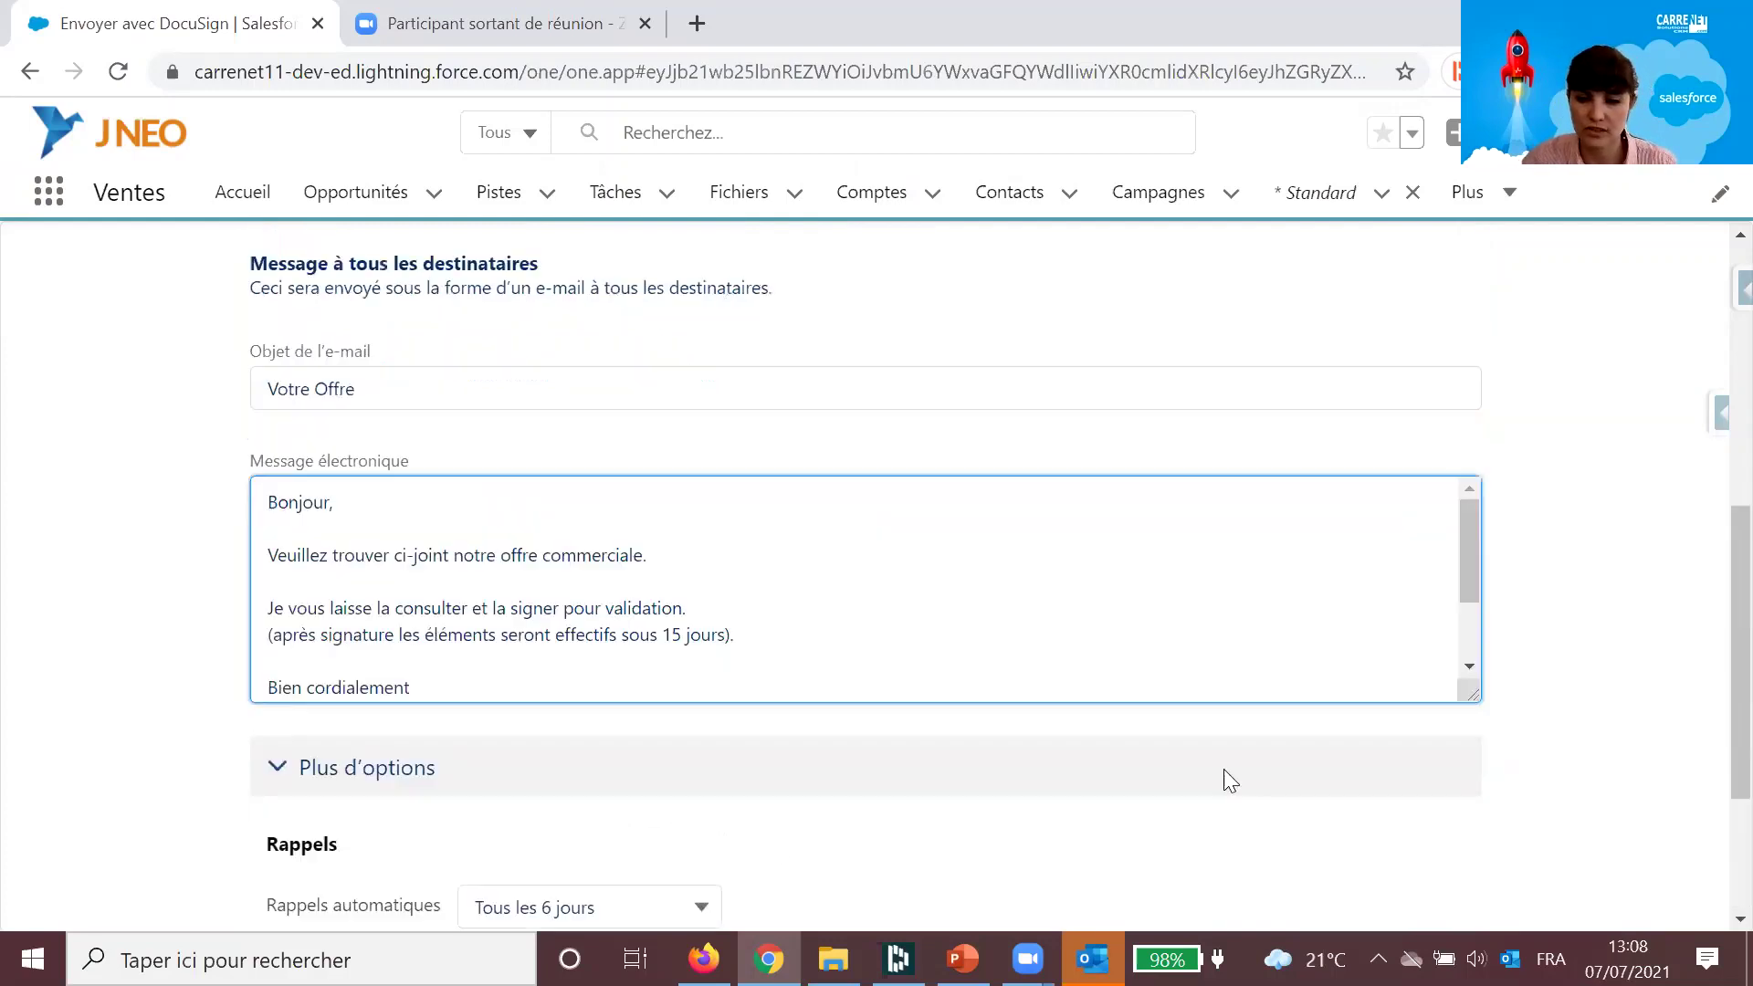
click(1666, 272)
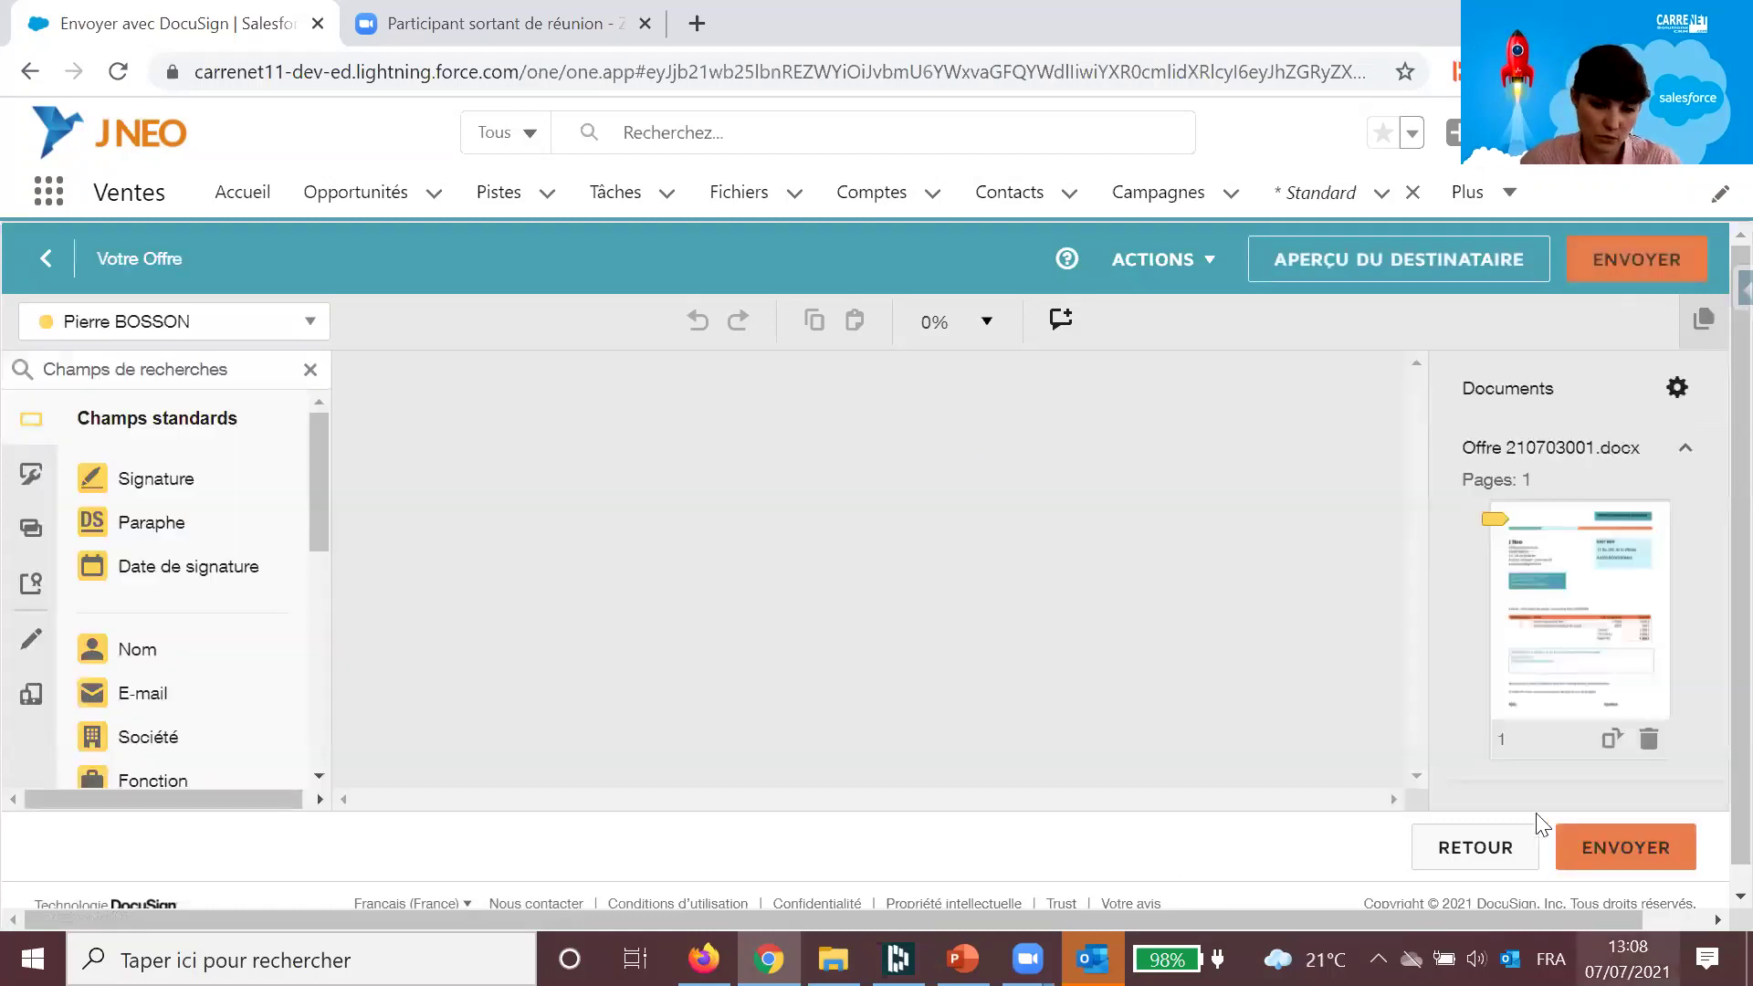
Step: Check the reference, mobile phone, signing date and signature fields placed on the offer, and send the envelope
scroll(940, 684, down, 3)
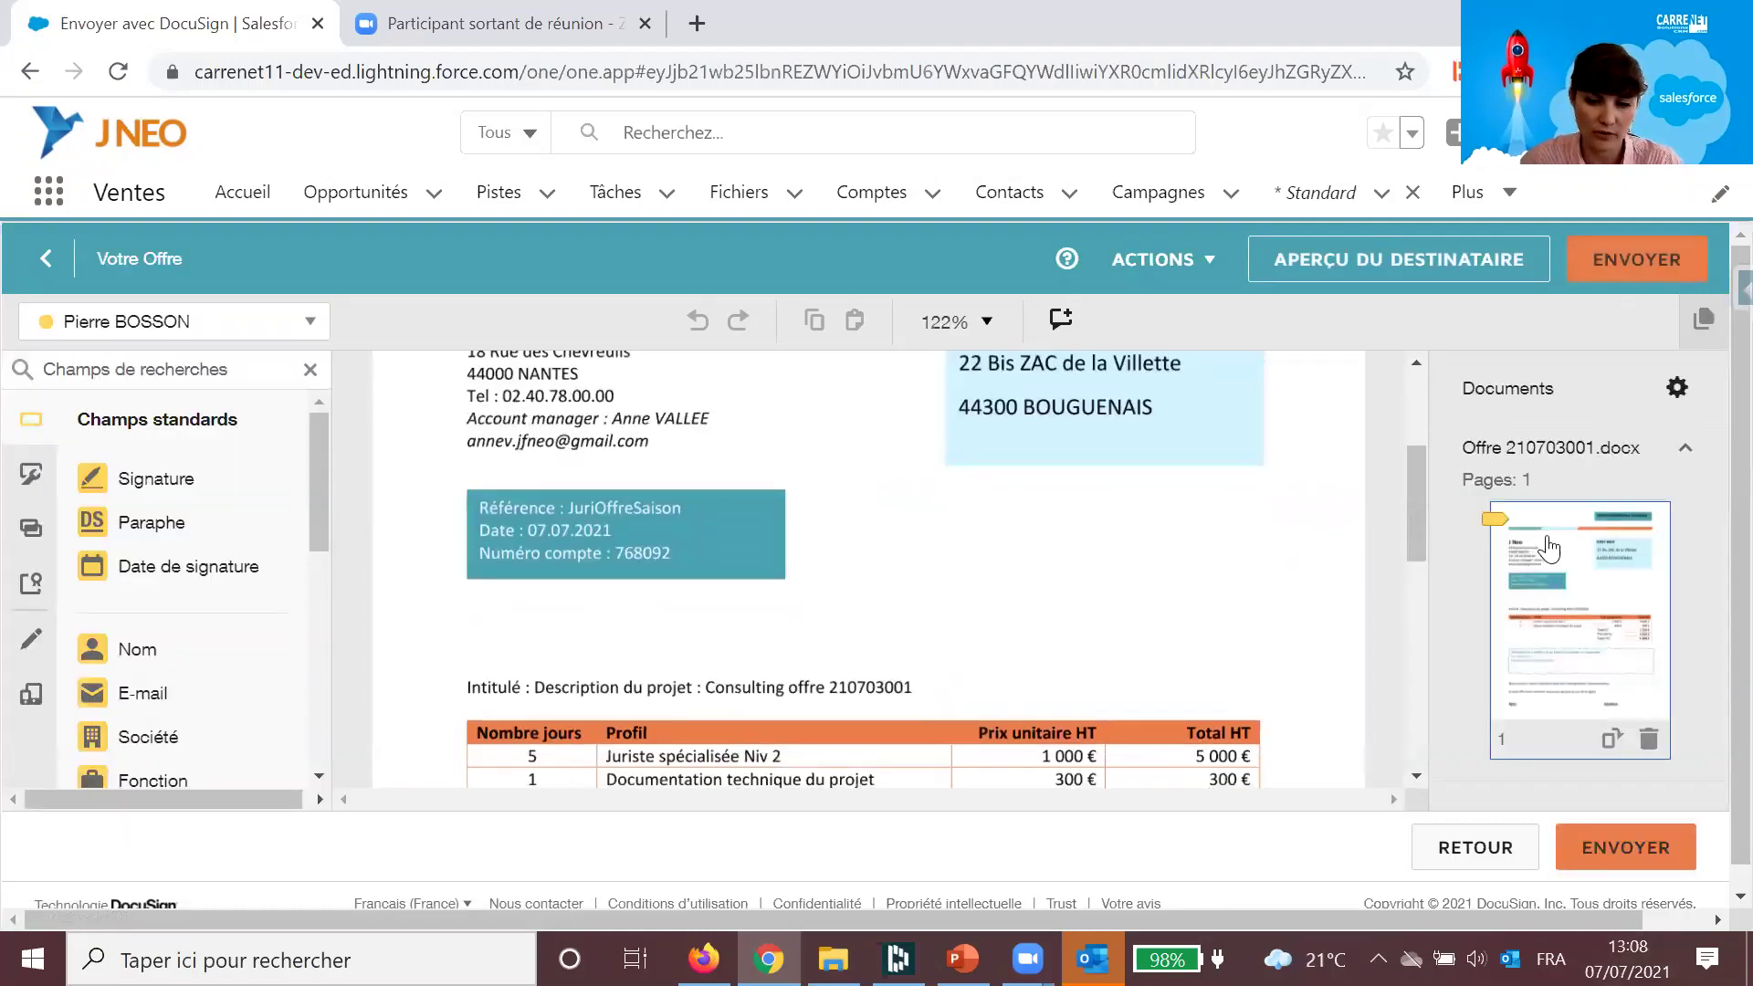
scroll(986, 578, down, 1)
scroll(986, 578, down, 4)
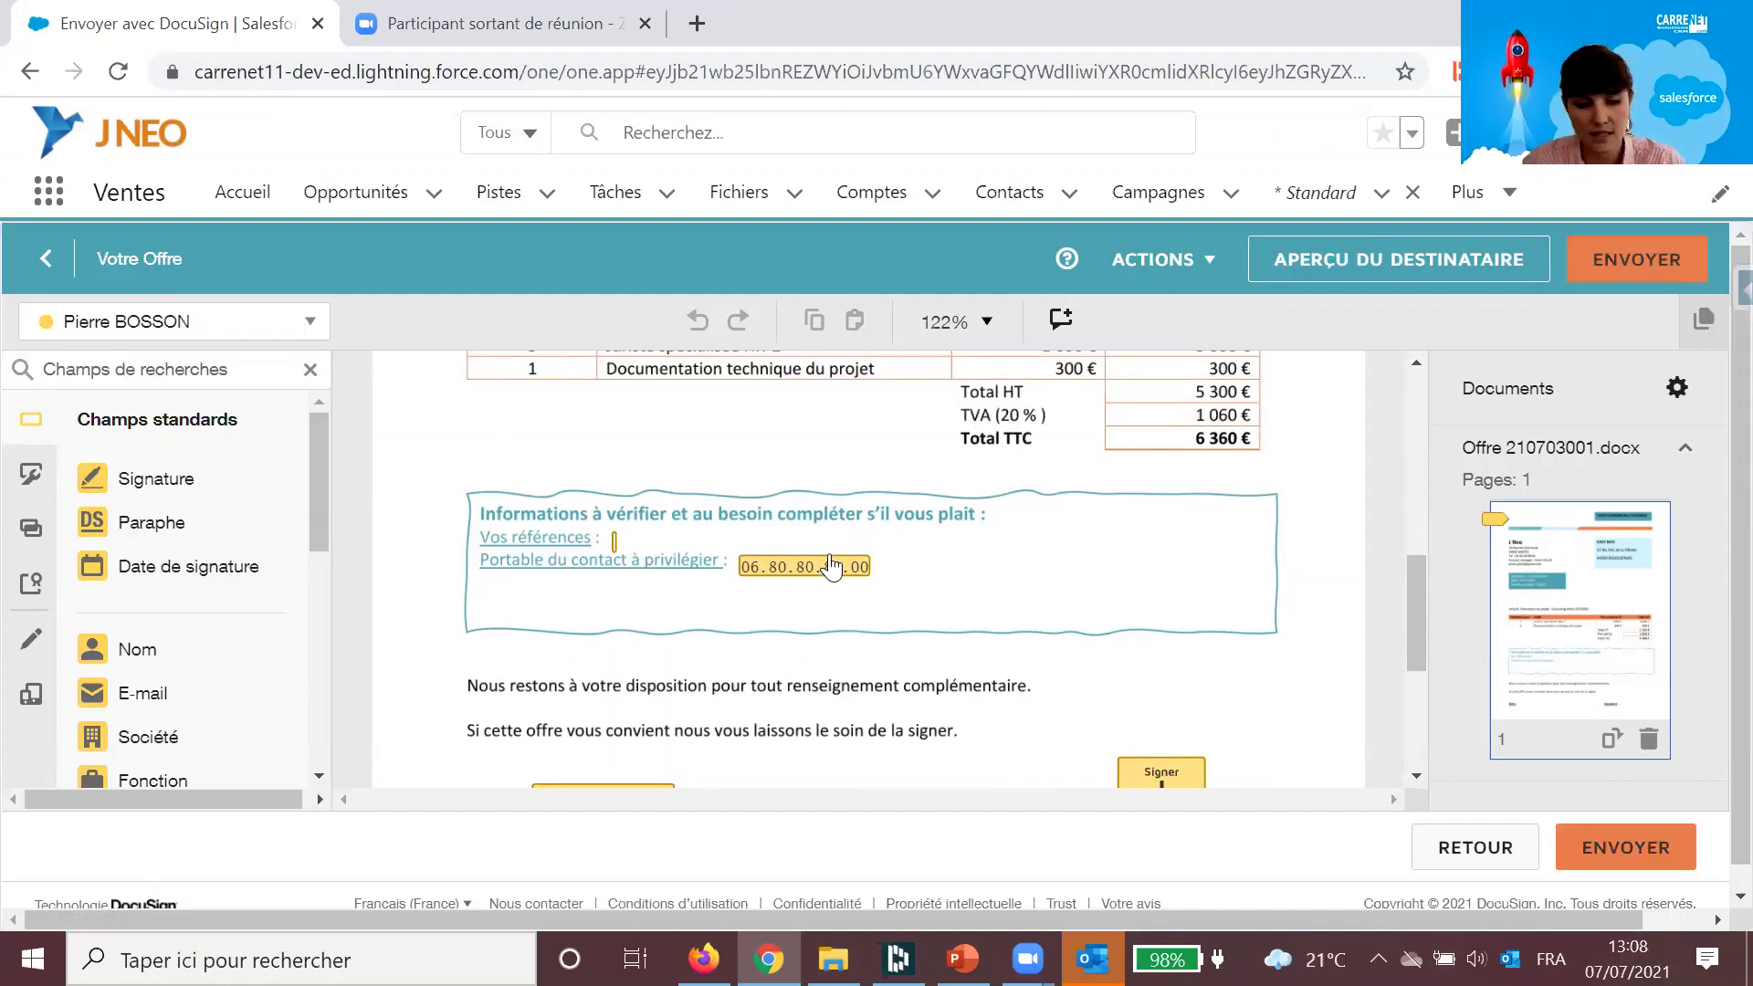
scroll(830, 566, down, 1)
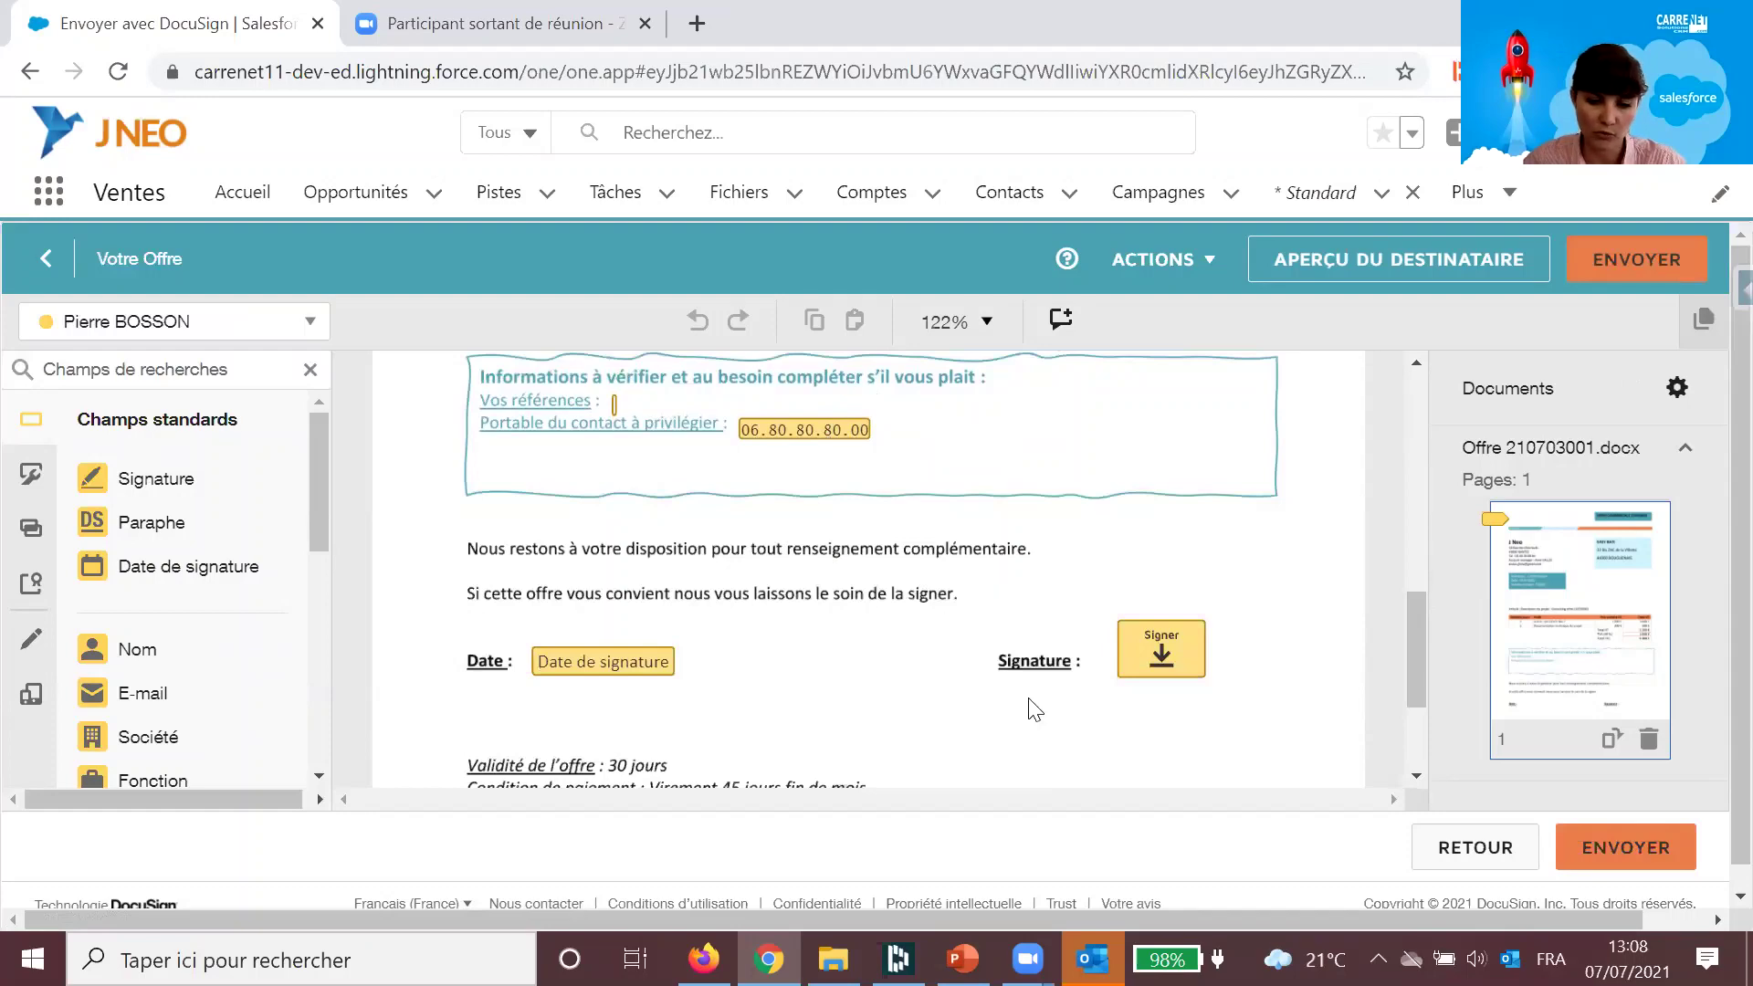
click(1631, 263)
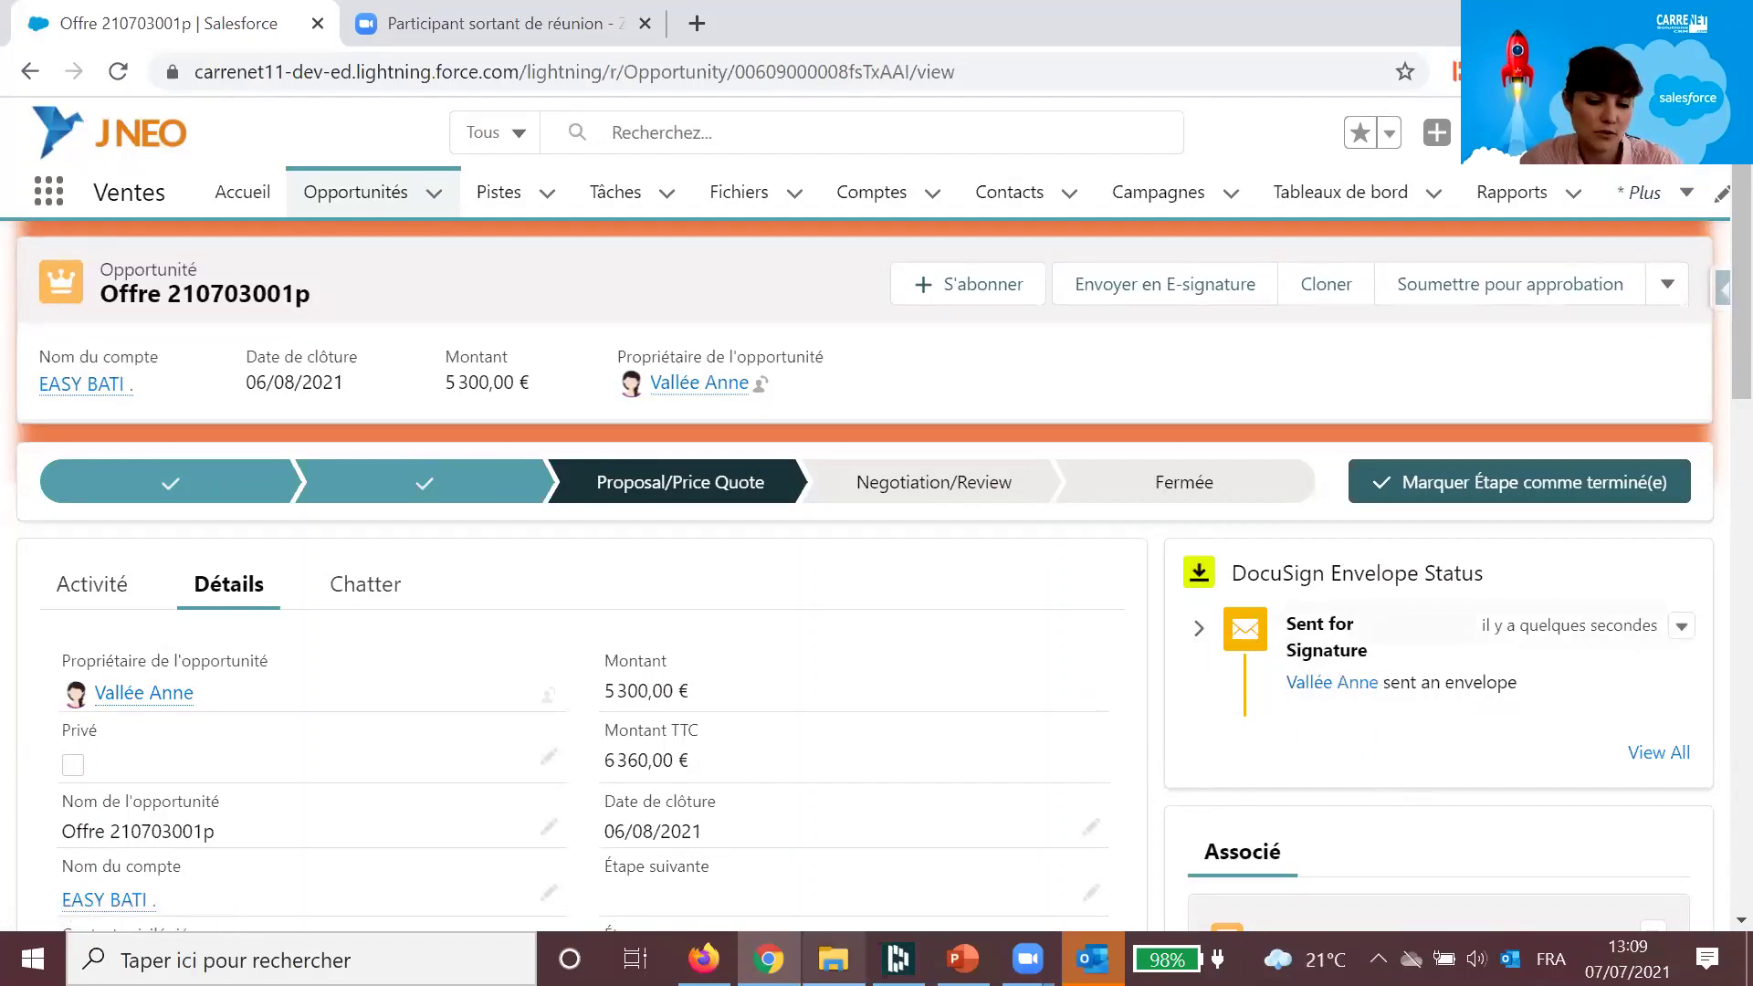
Step: Switch to the client's Gmail inbox in Firefox and check which account is signed in
click(703, 958)
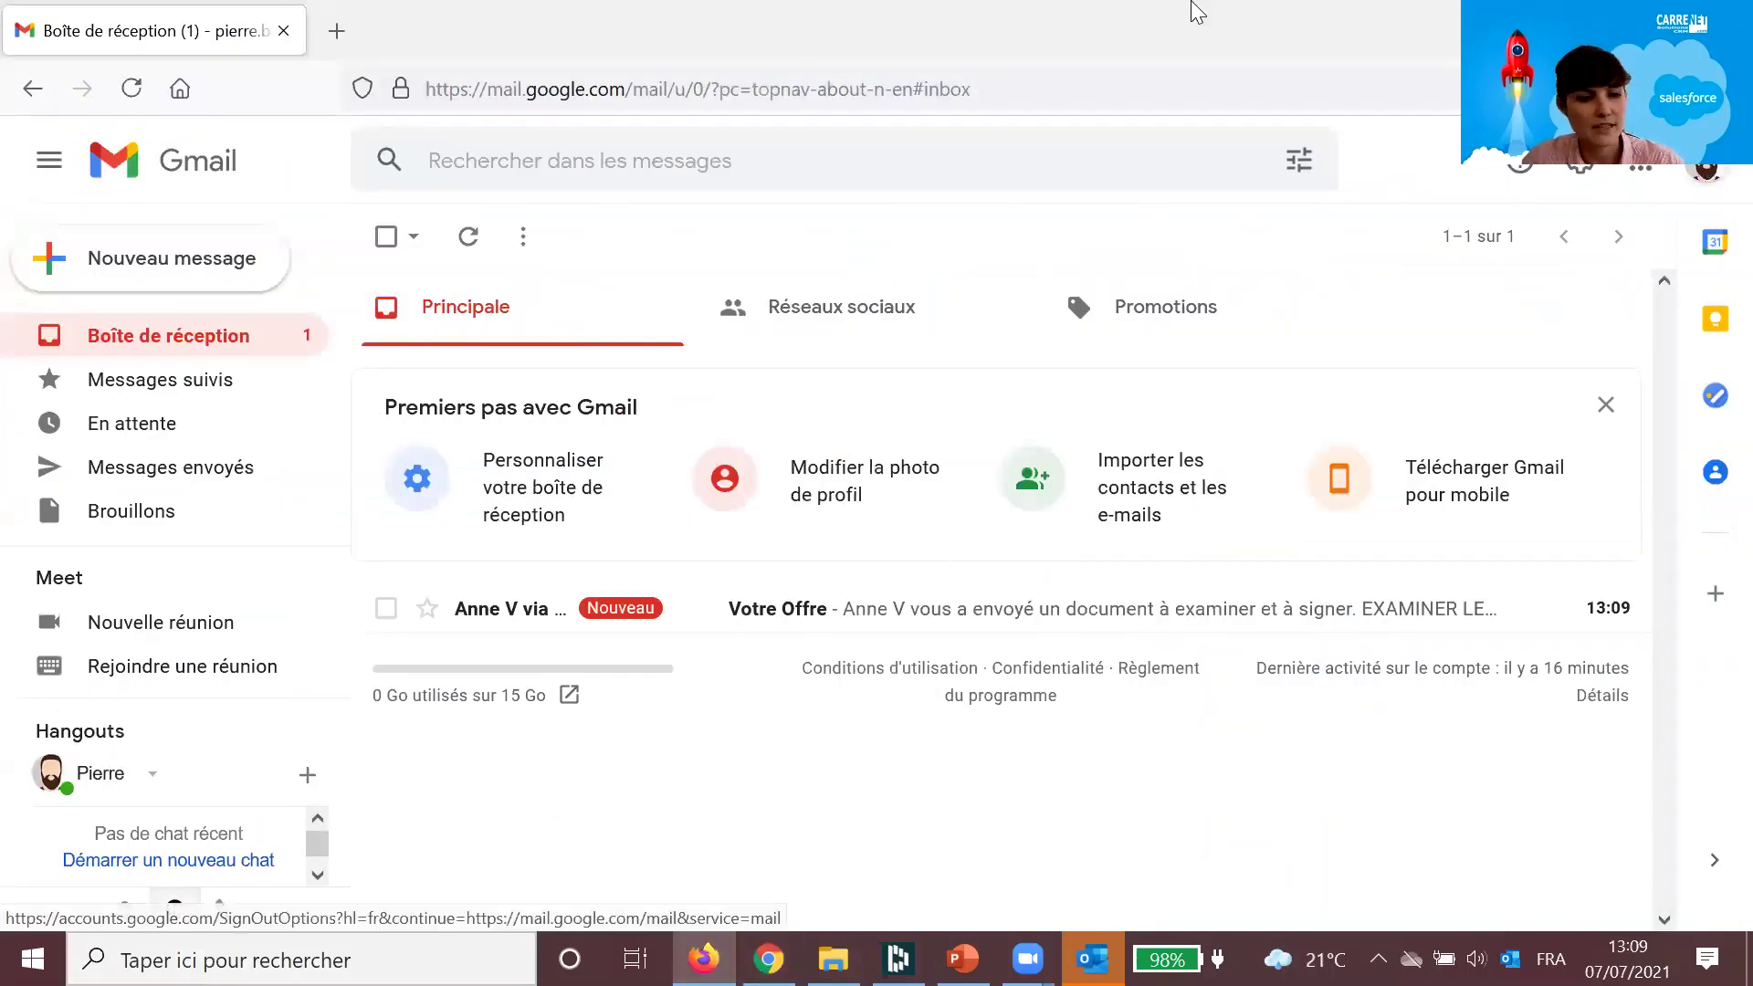
click(1705, 167)
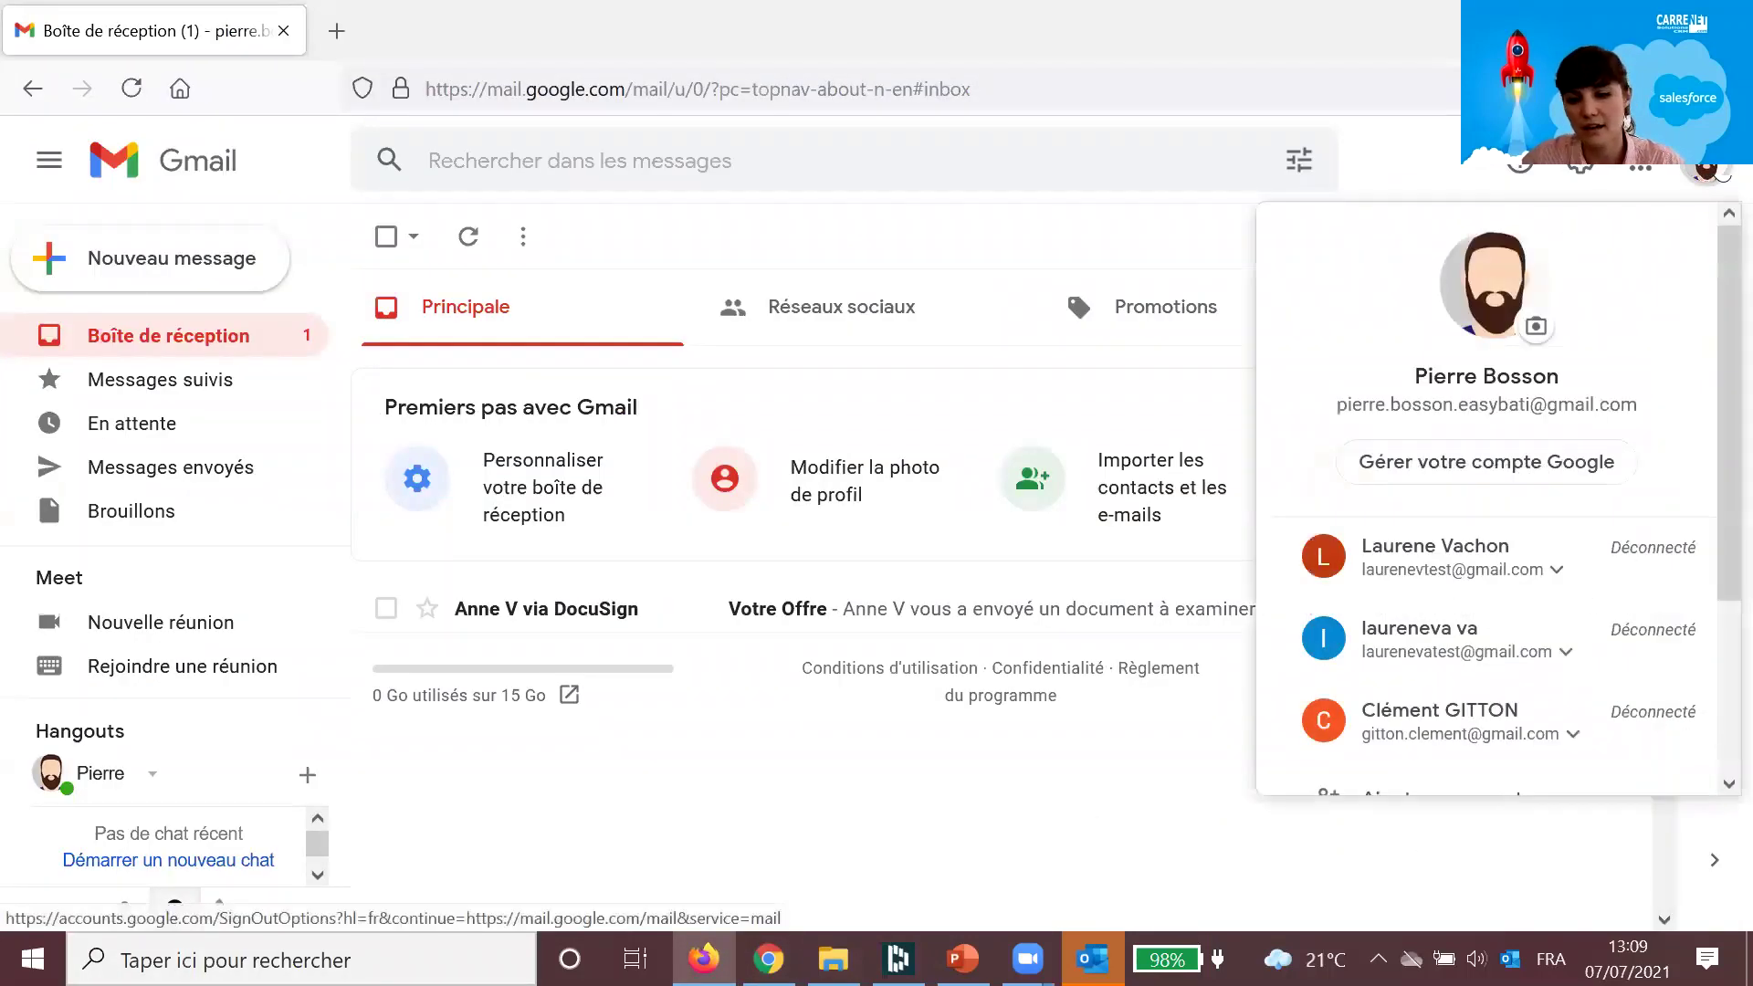
click(758, 808)
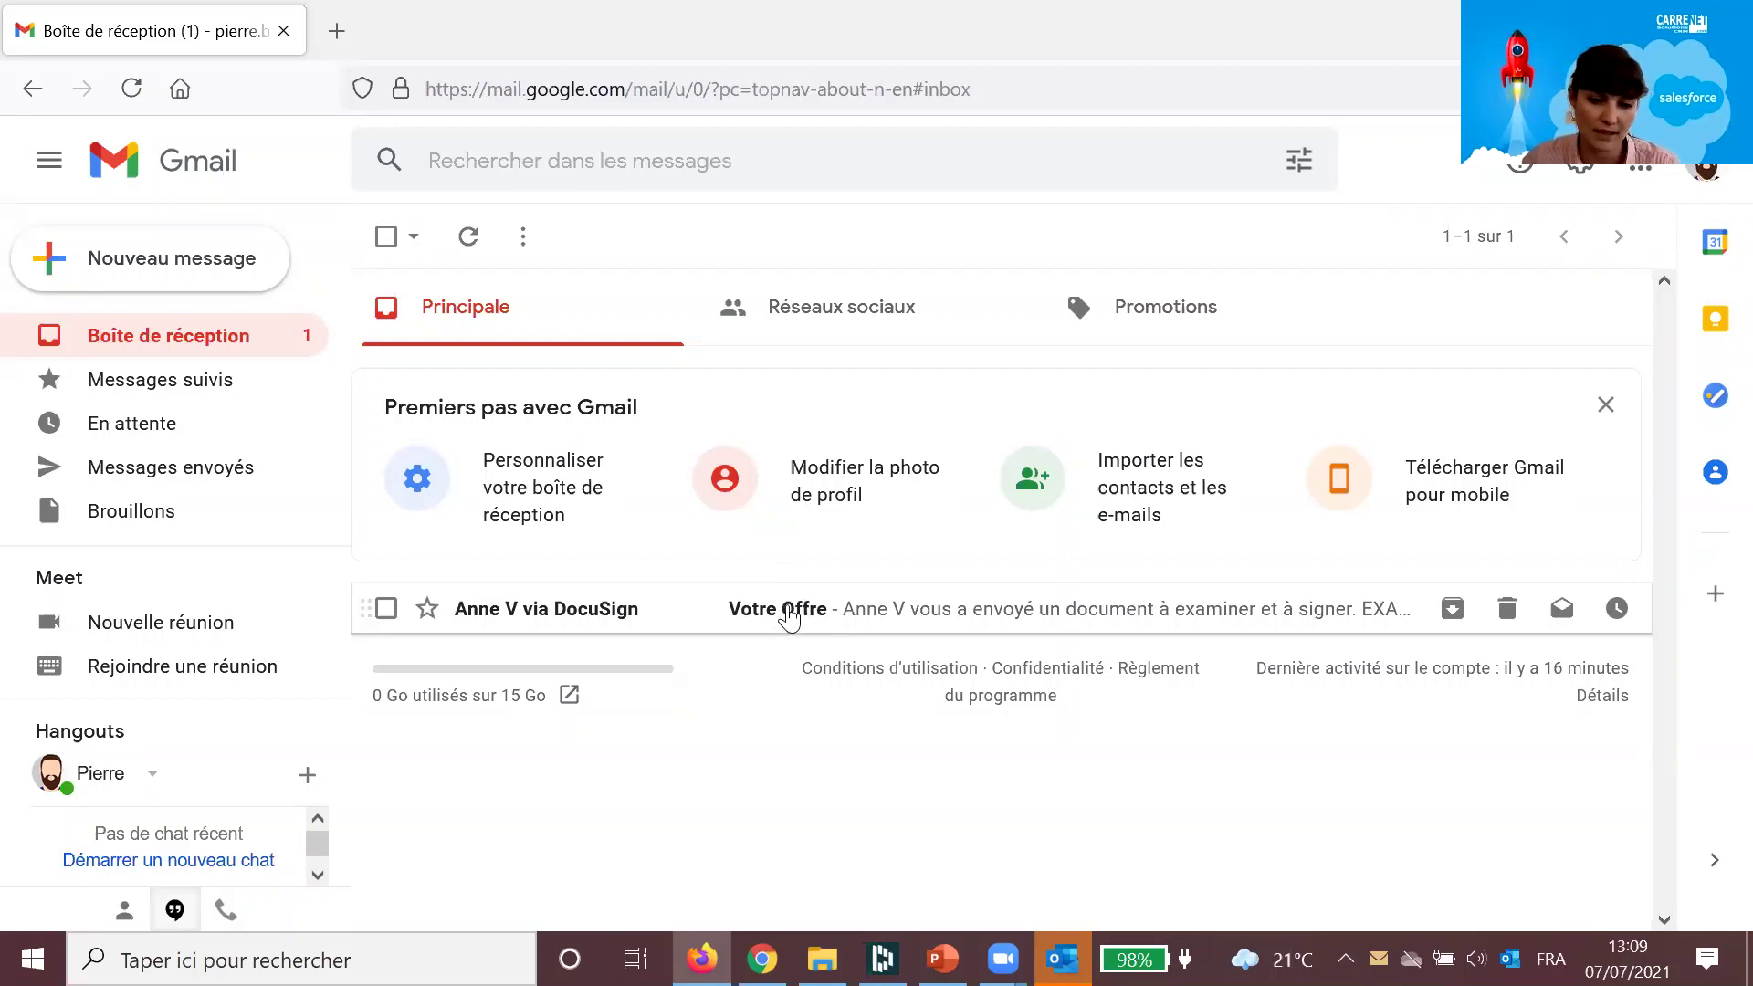
Step: Open the "Votre Offre" e-mail sent via DocuSign and read its message down to the sender's sign-off
click(788, 617)
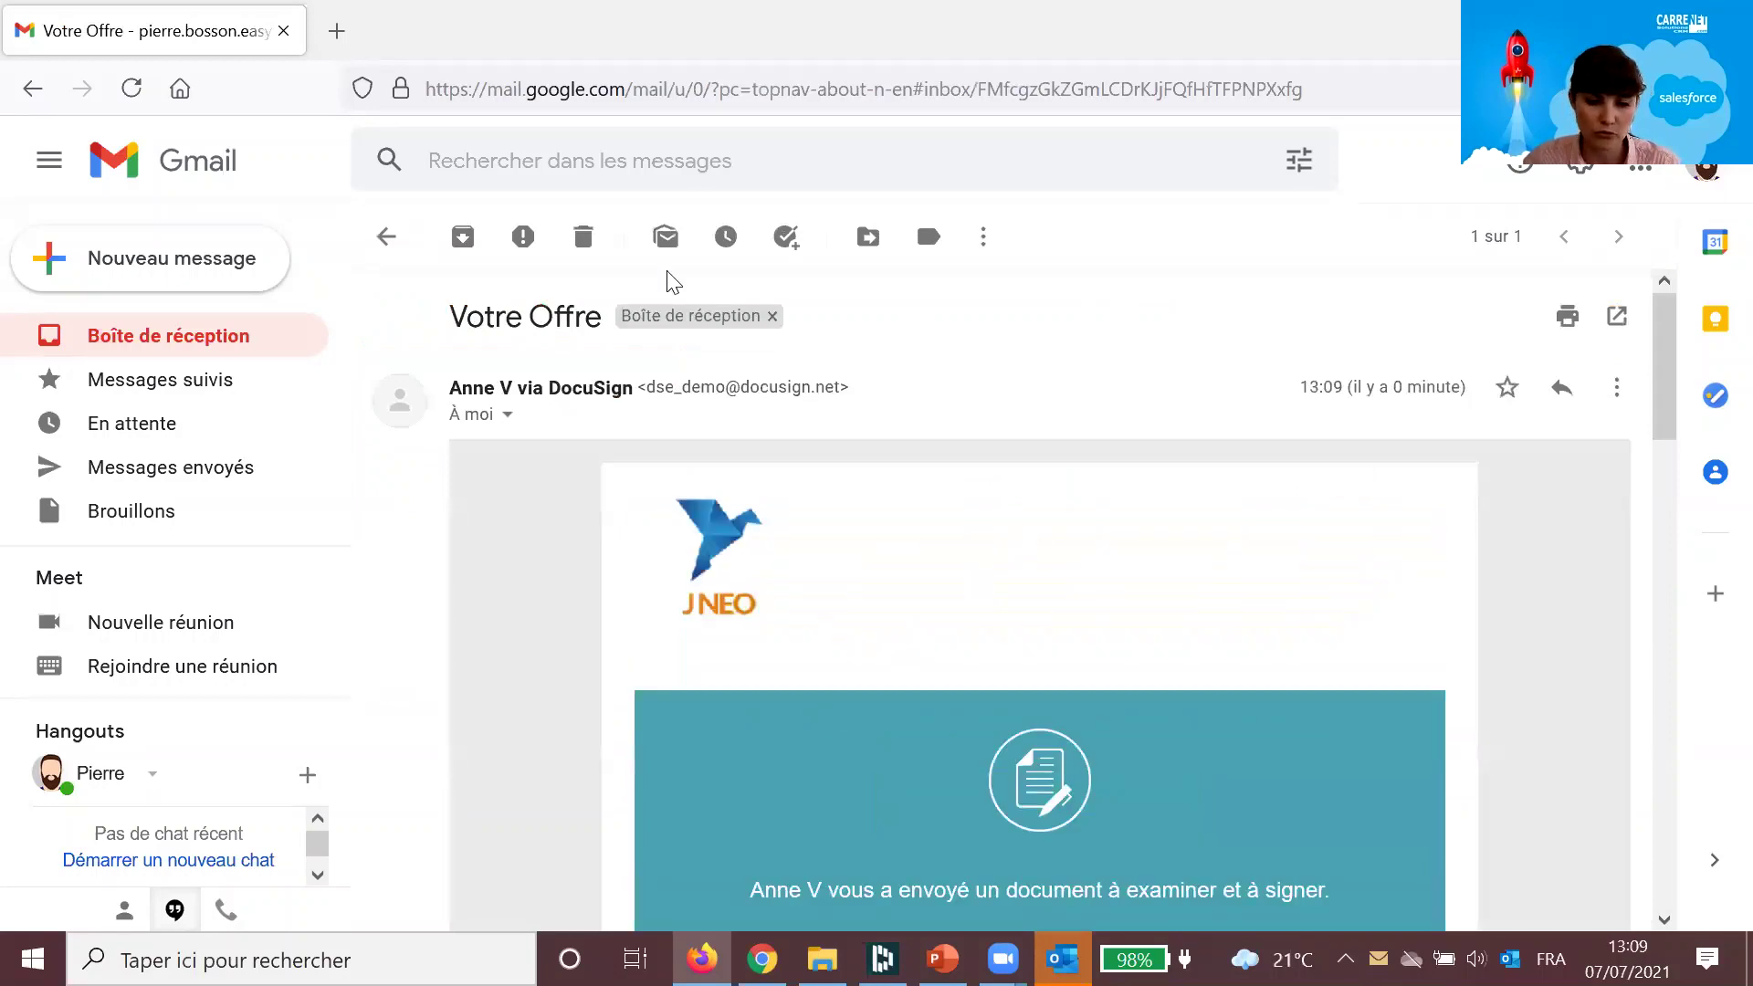
scroll(646, 548, down, 5)
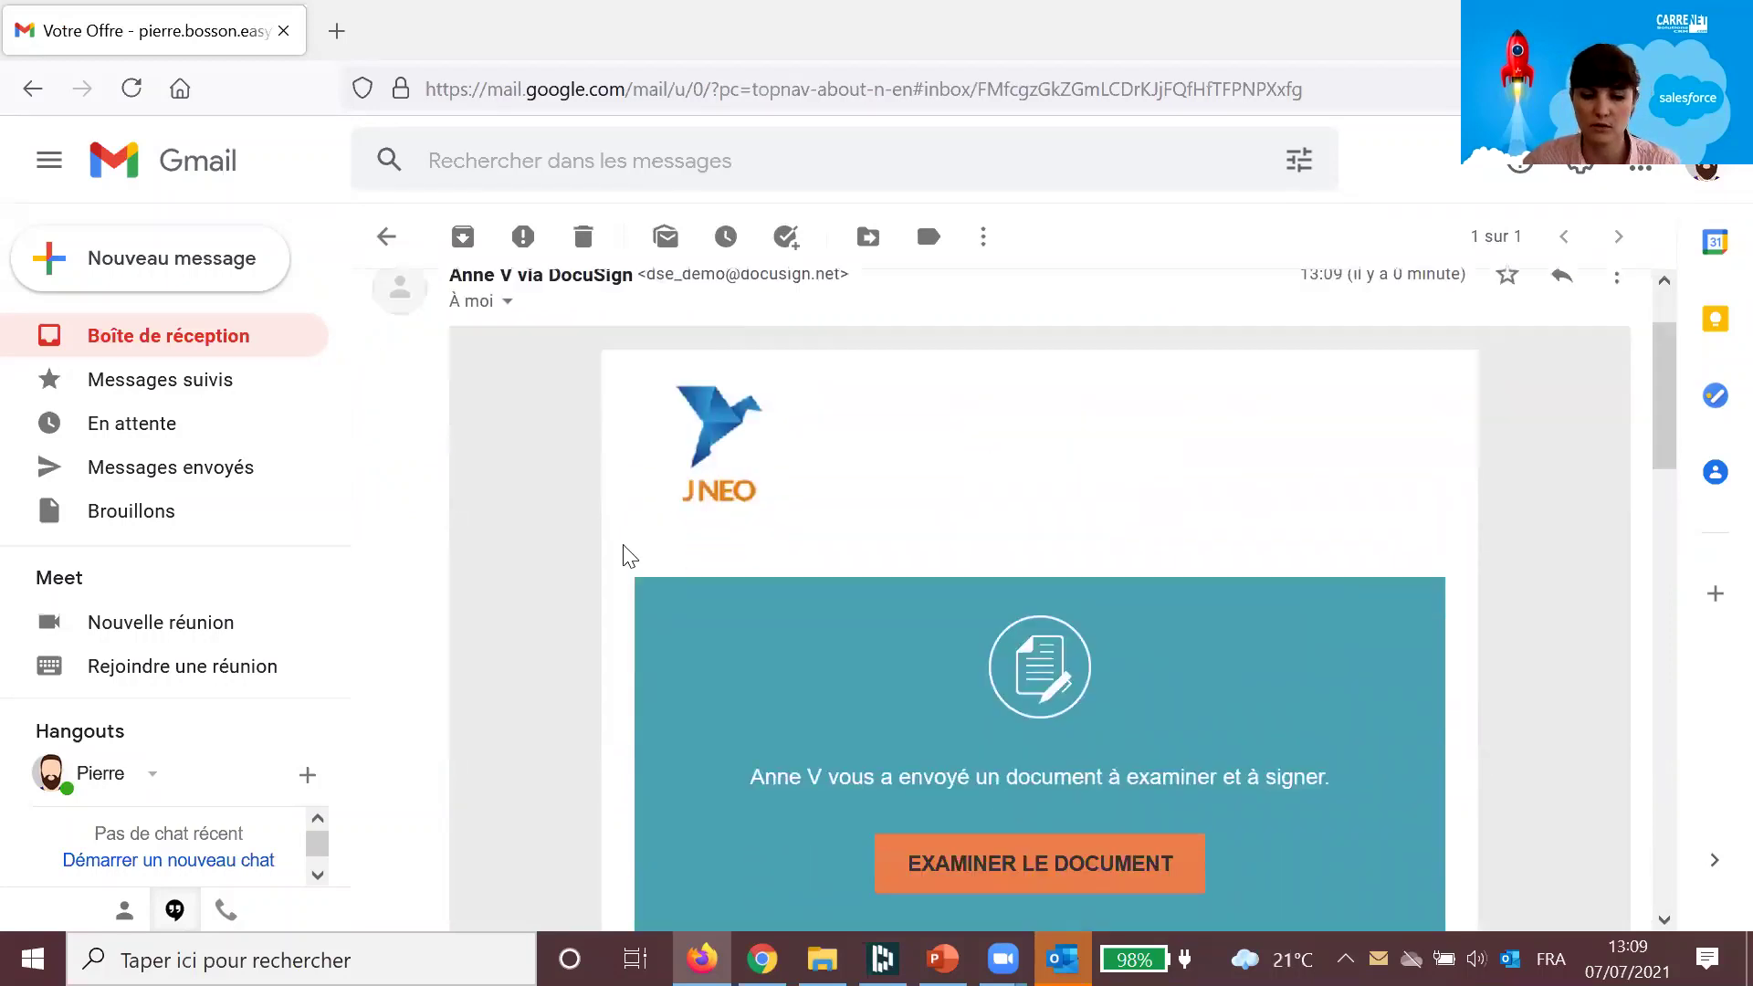
scroll(626, 638, down, 2)
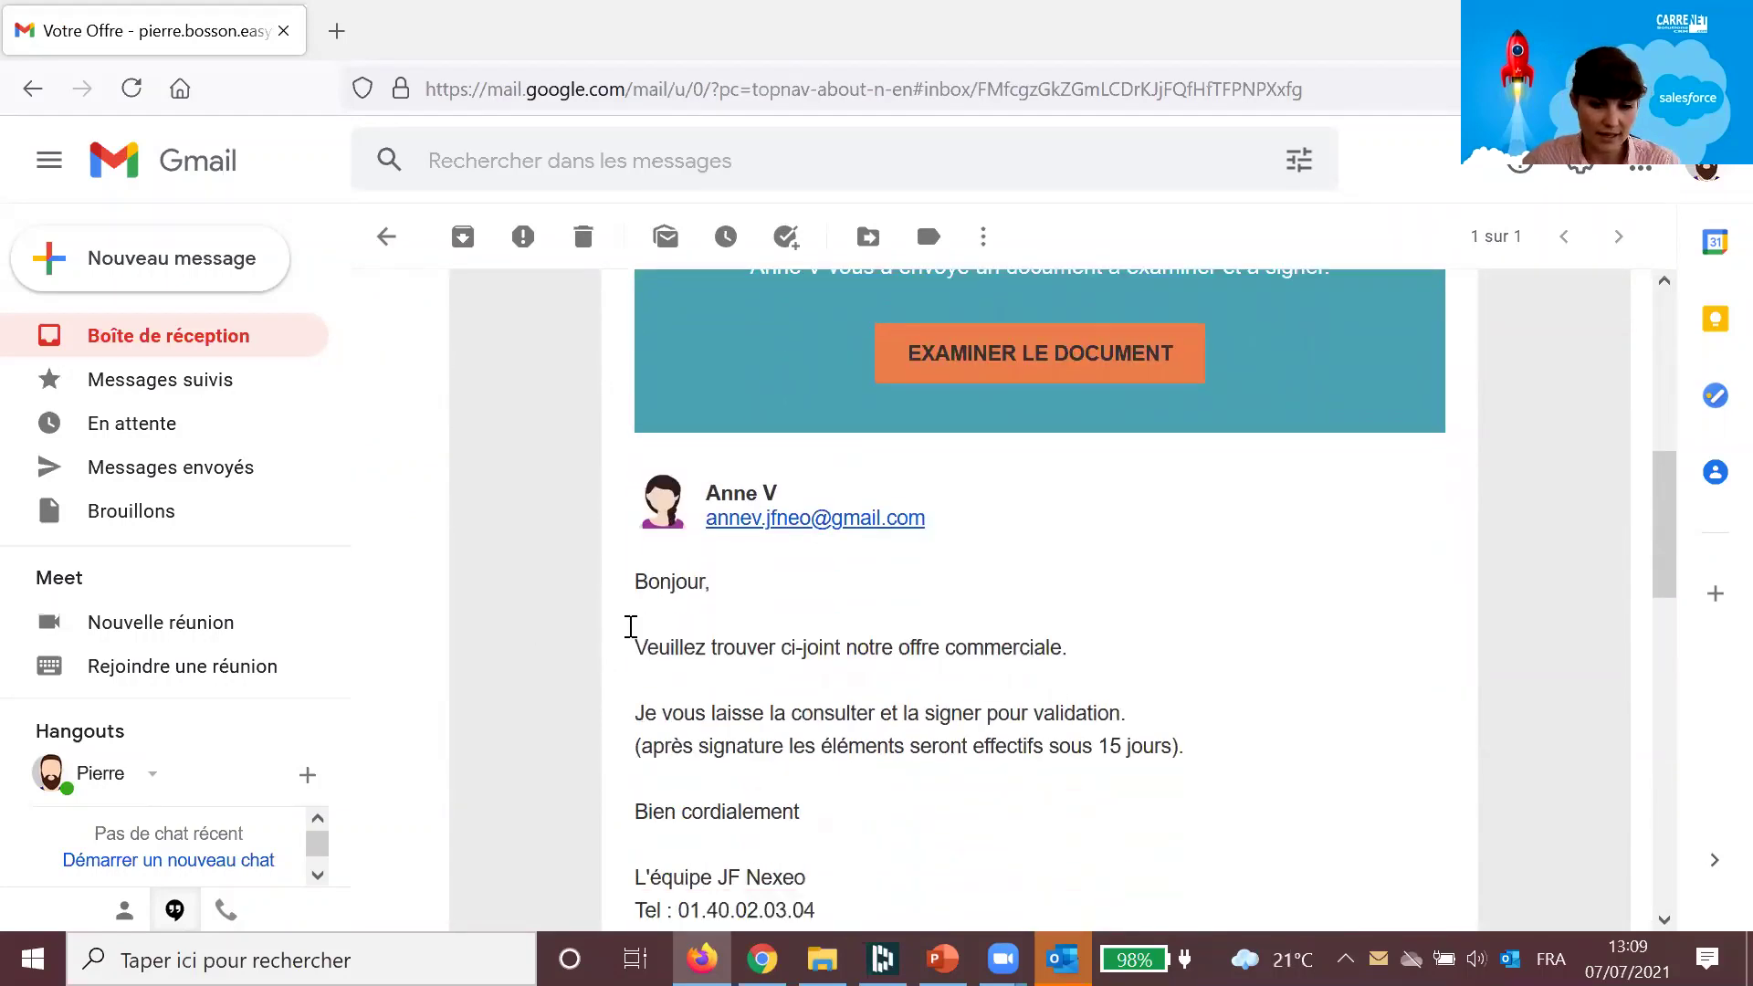
scroll(913, 553, down, 2)
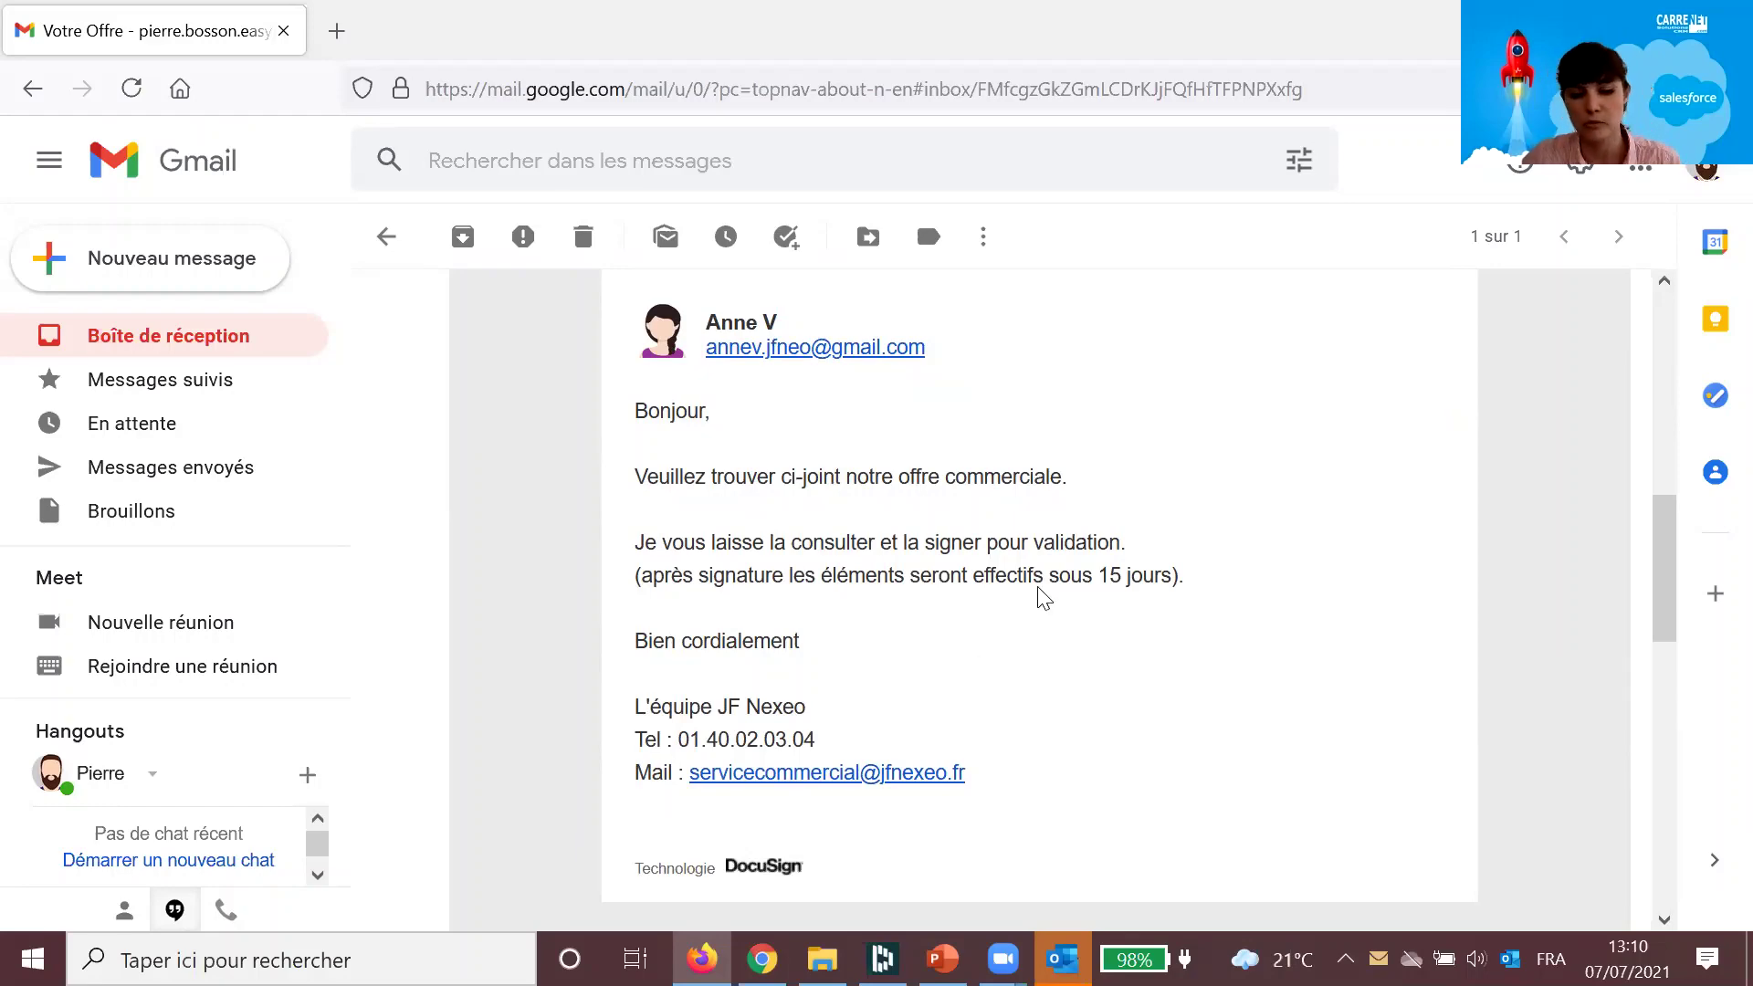
Step: Open the document for review from the e-mail, accept the use of electronic records and signatures, and continue to the offer
scroll(1041, 593, down, 5)
scroll(1041, 593, up, 15)
scroll(1005, 779, down, 2)
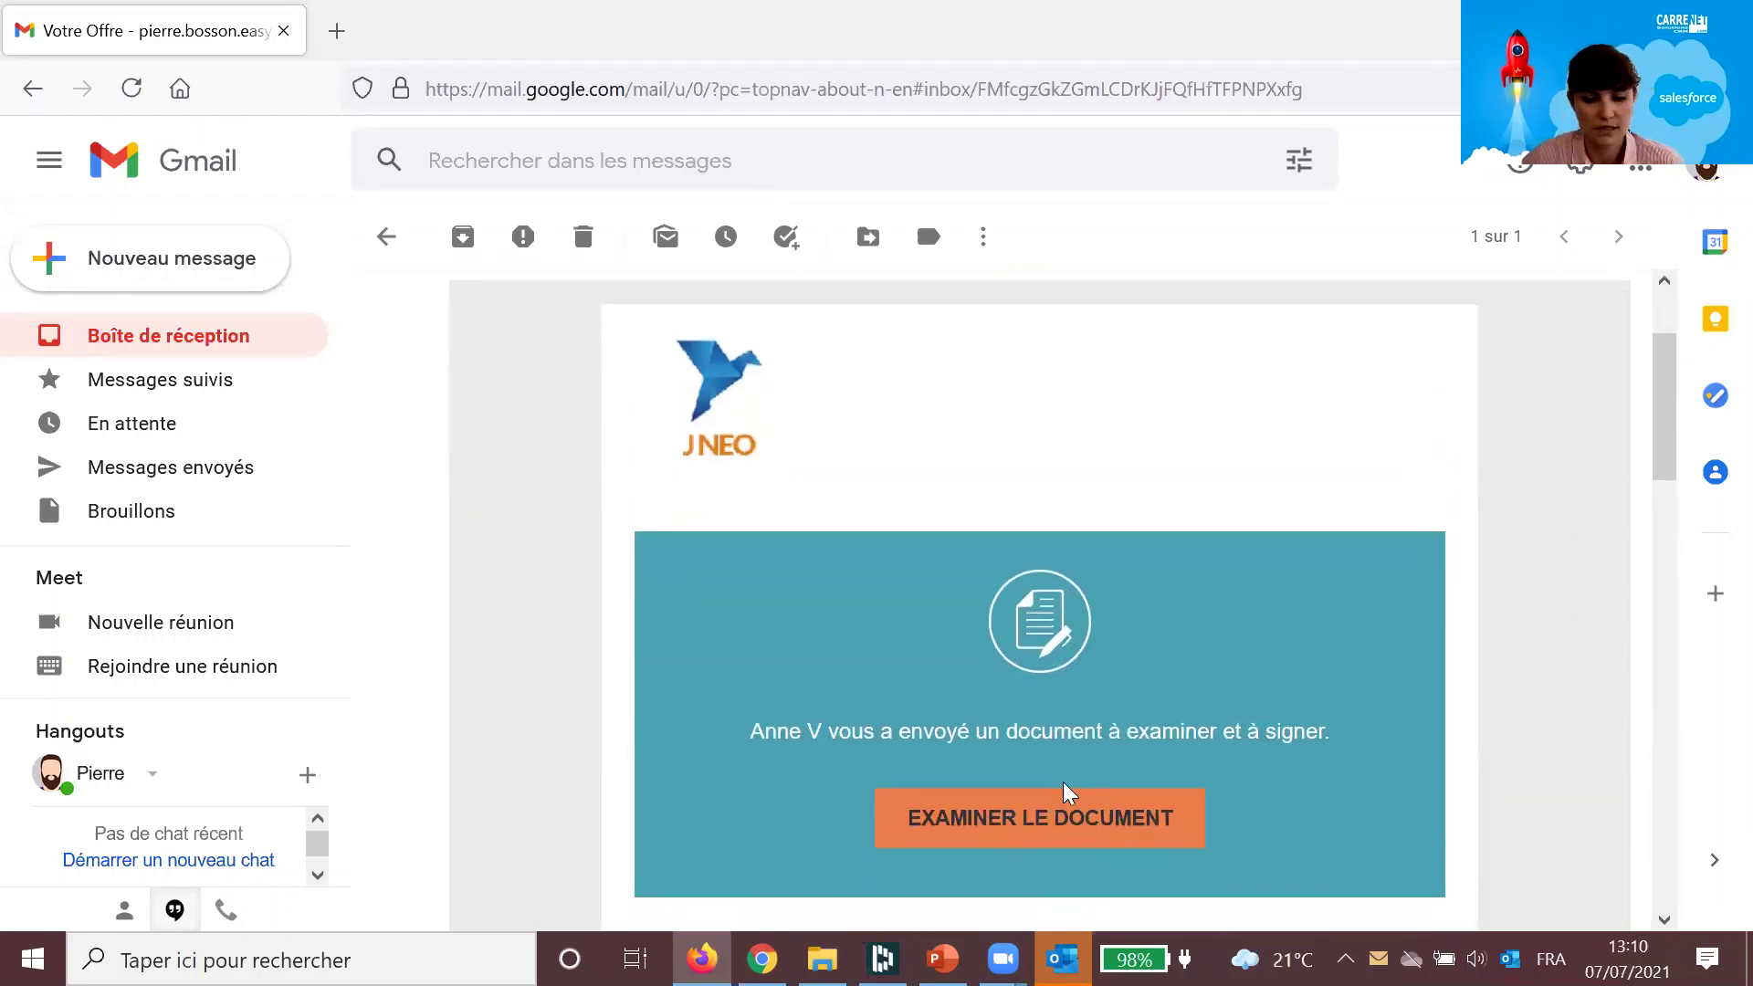
click(1078, 817)
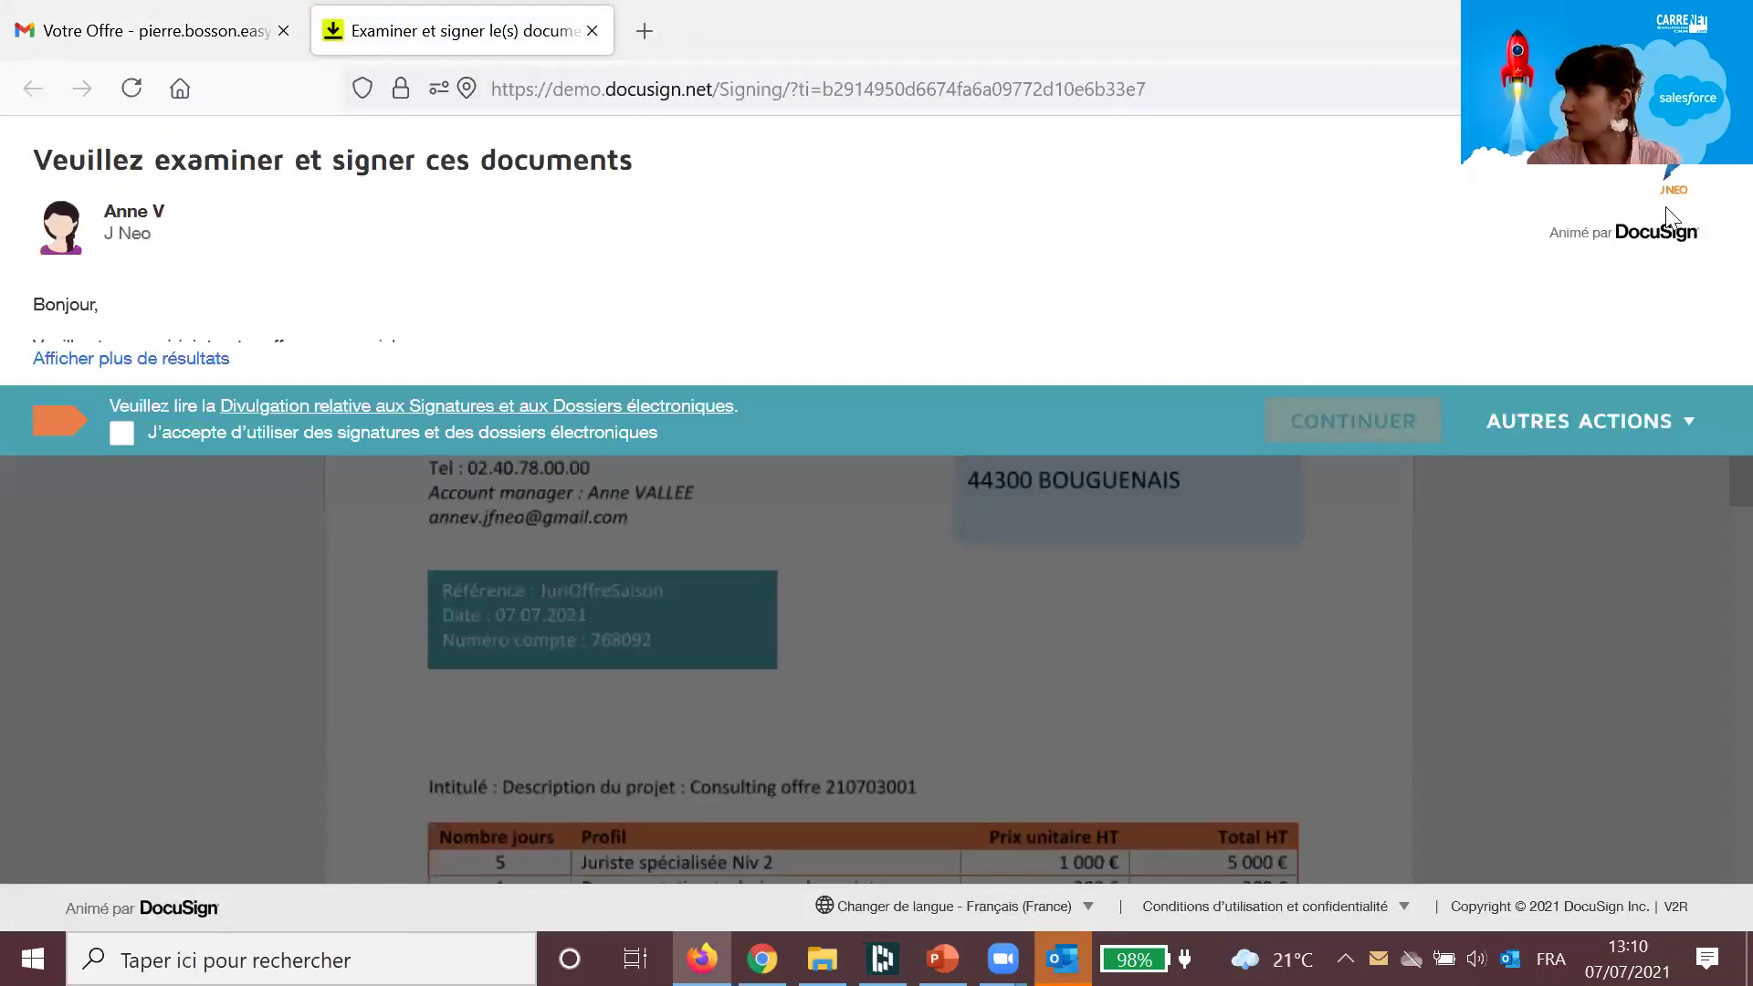
click(121, 434)
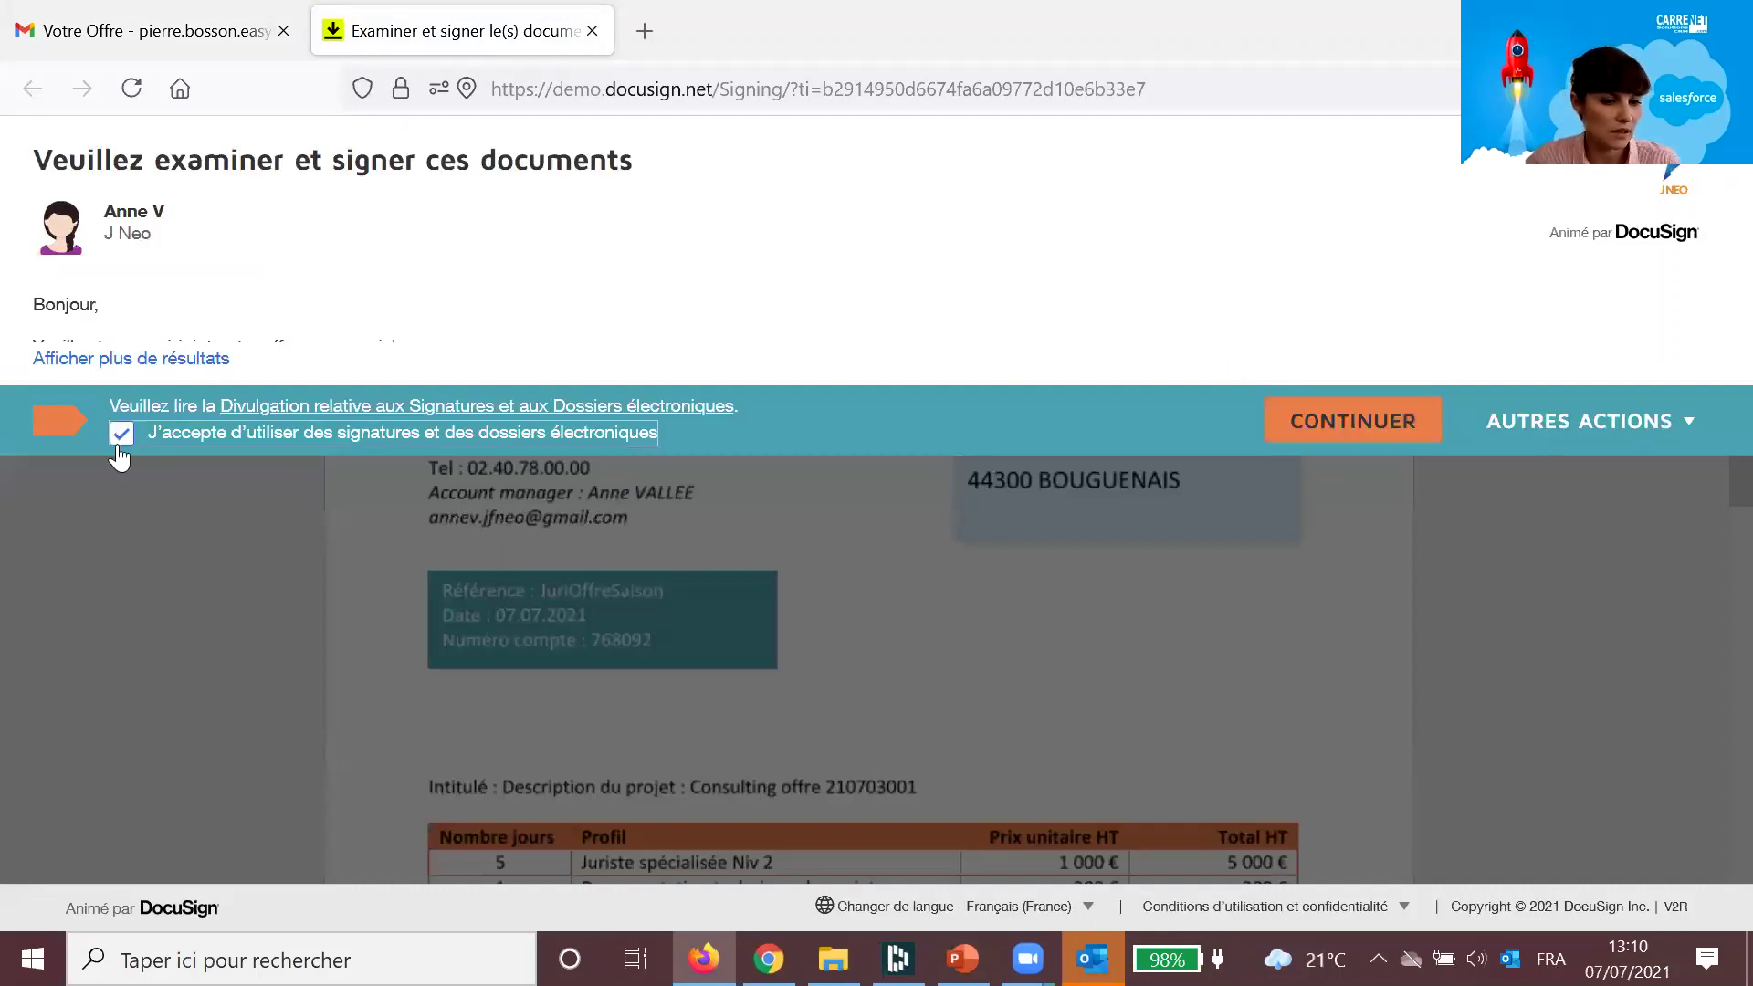
click(1352, 429)
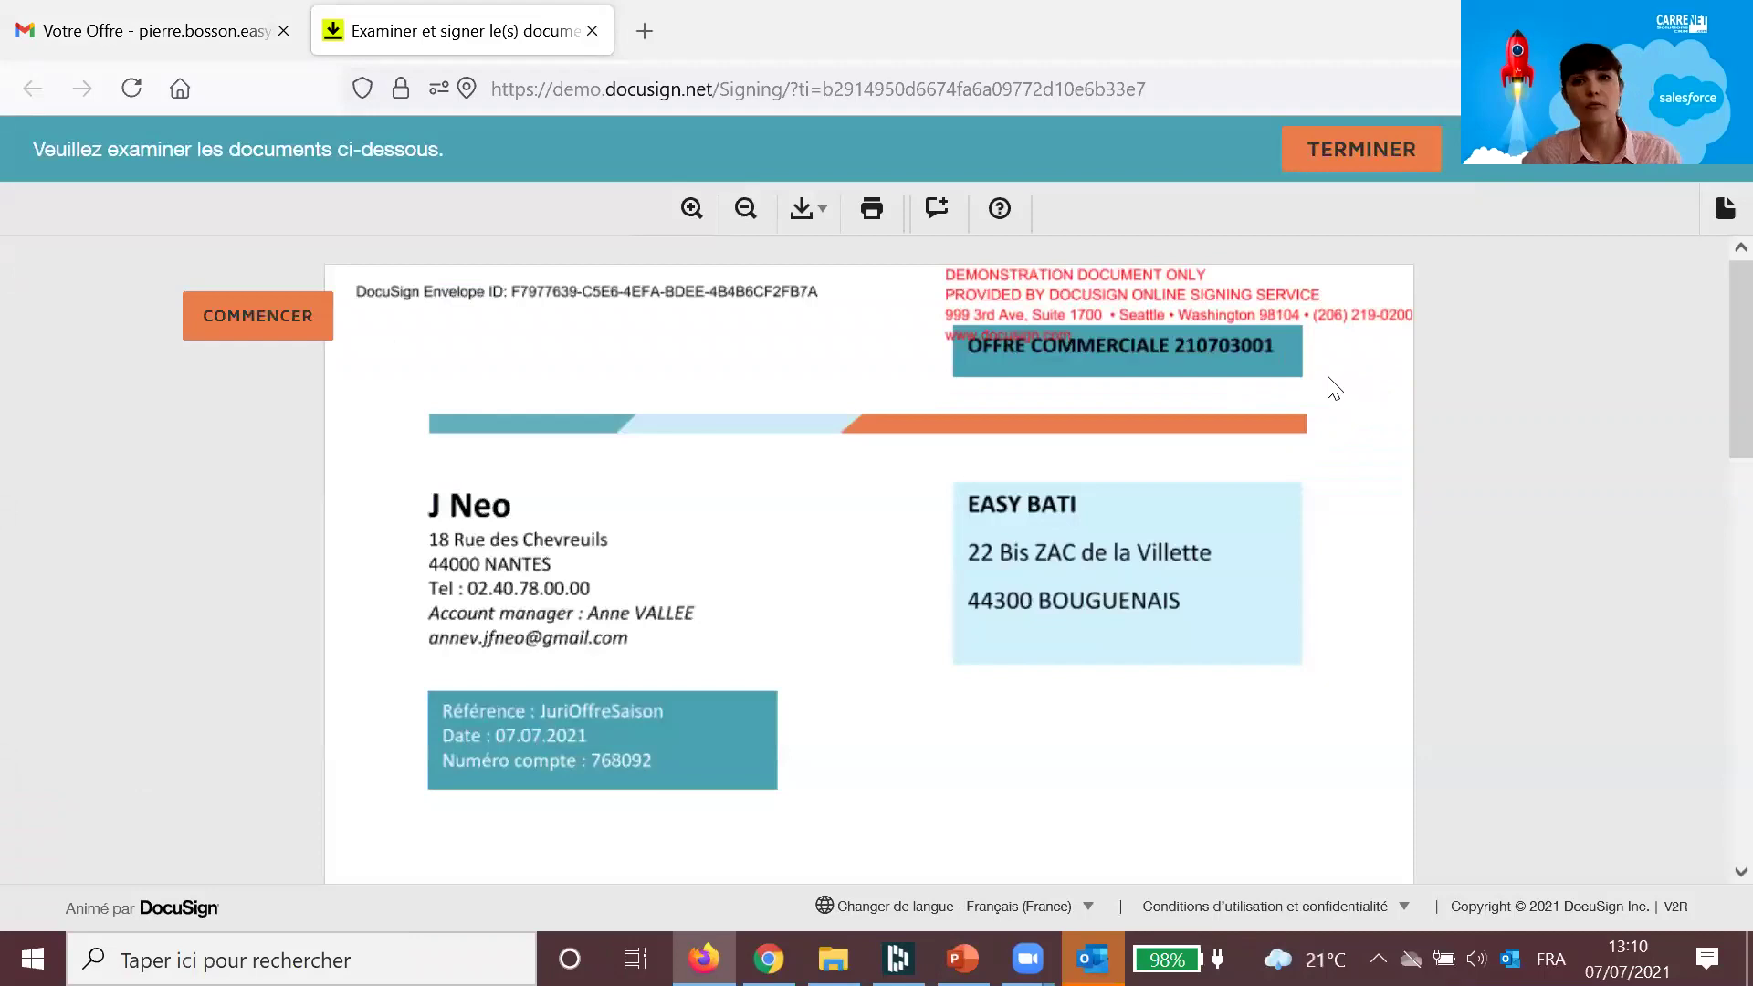
Step: Review the offer down to the information to verify and enter SEERA as the client's references
scroll(955, 522, down, 3)
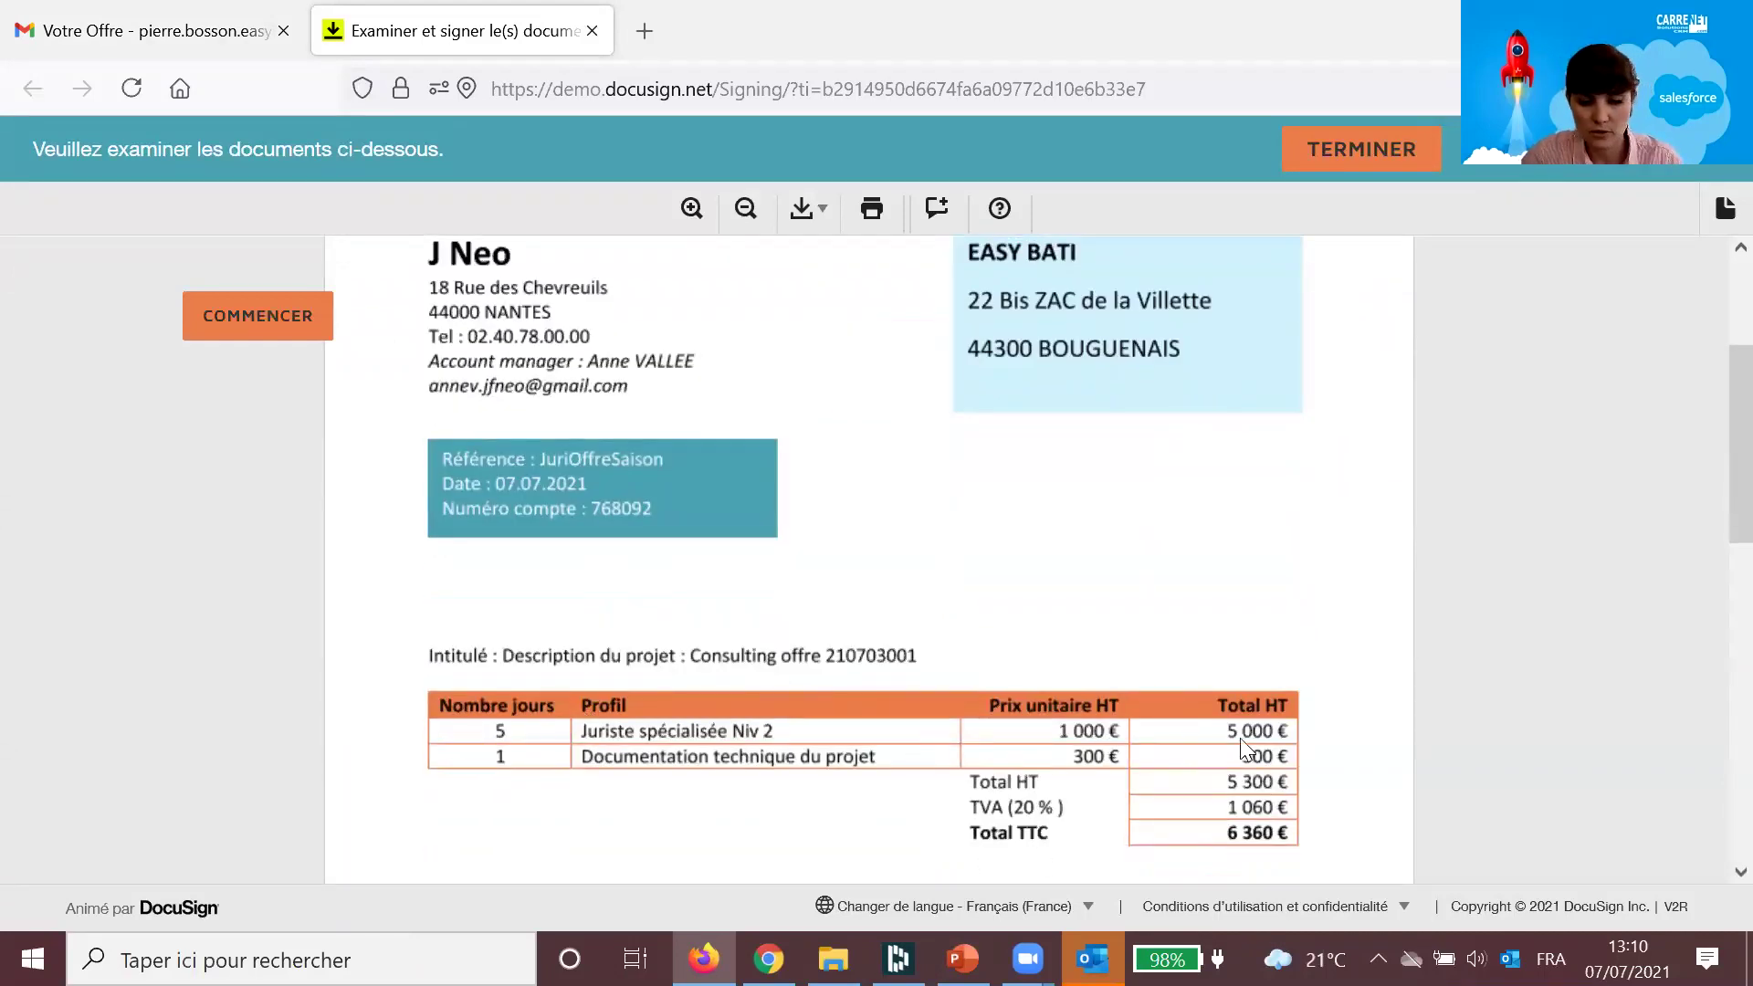
scroll(1192, 743, down, 3)
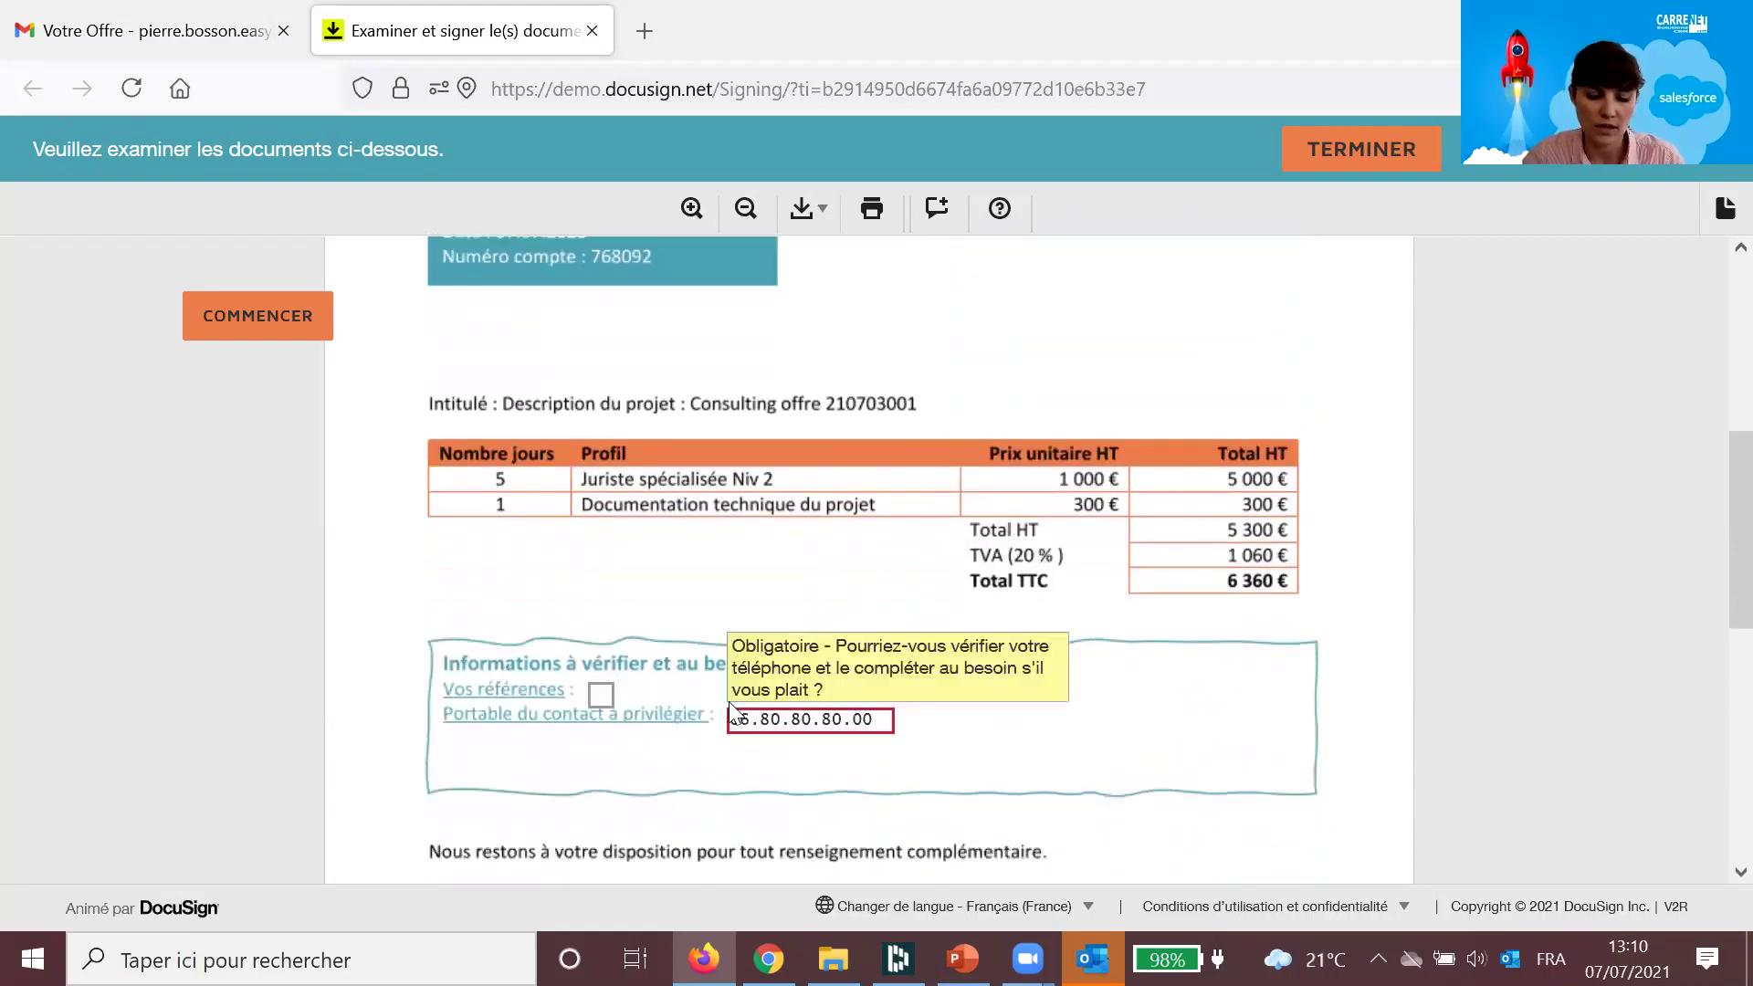
click(603, 696)
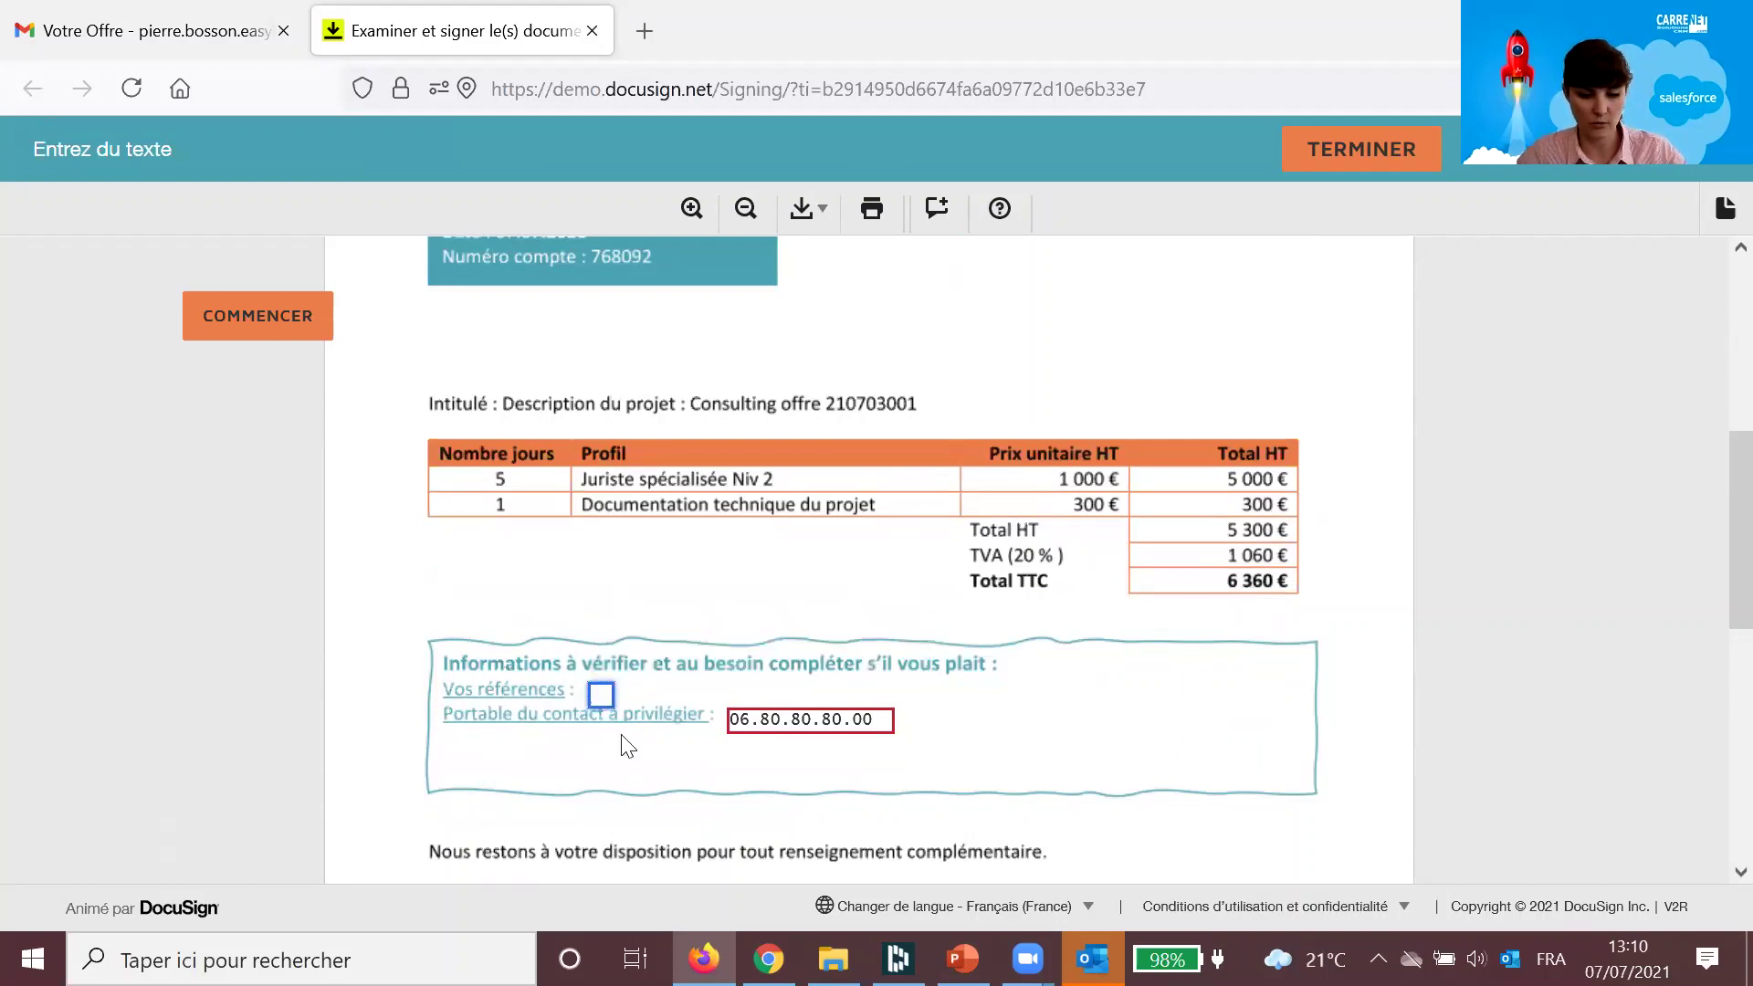
text(SE)
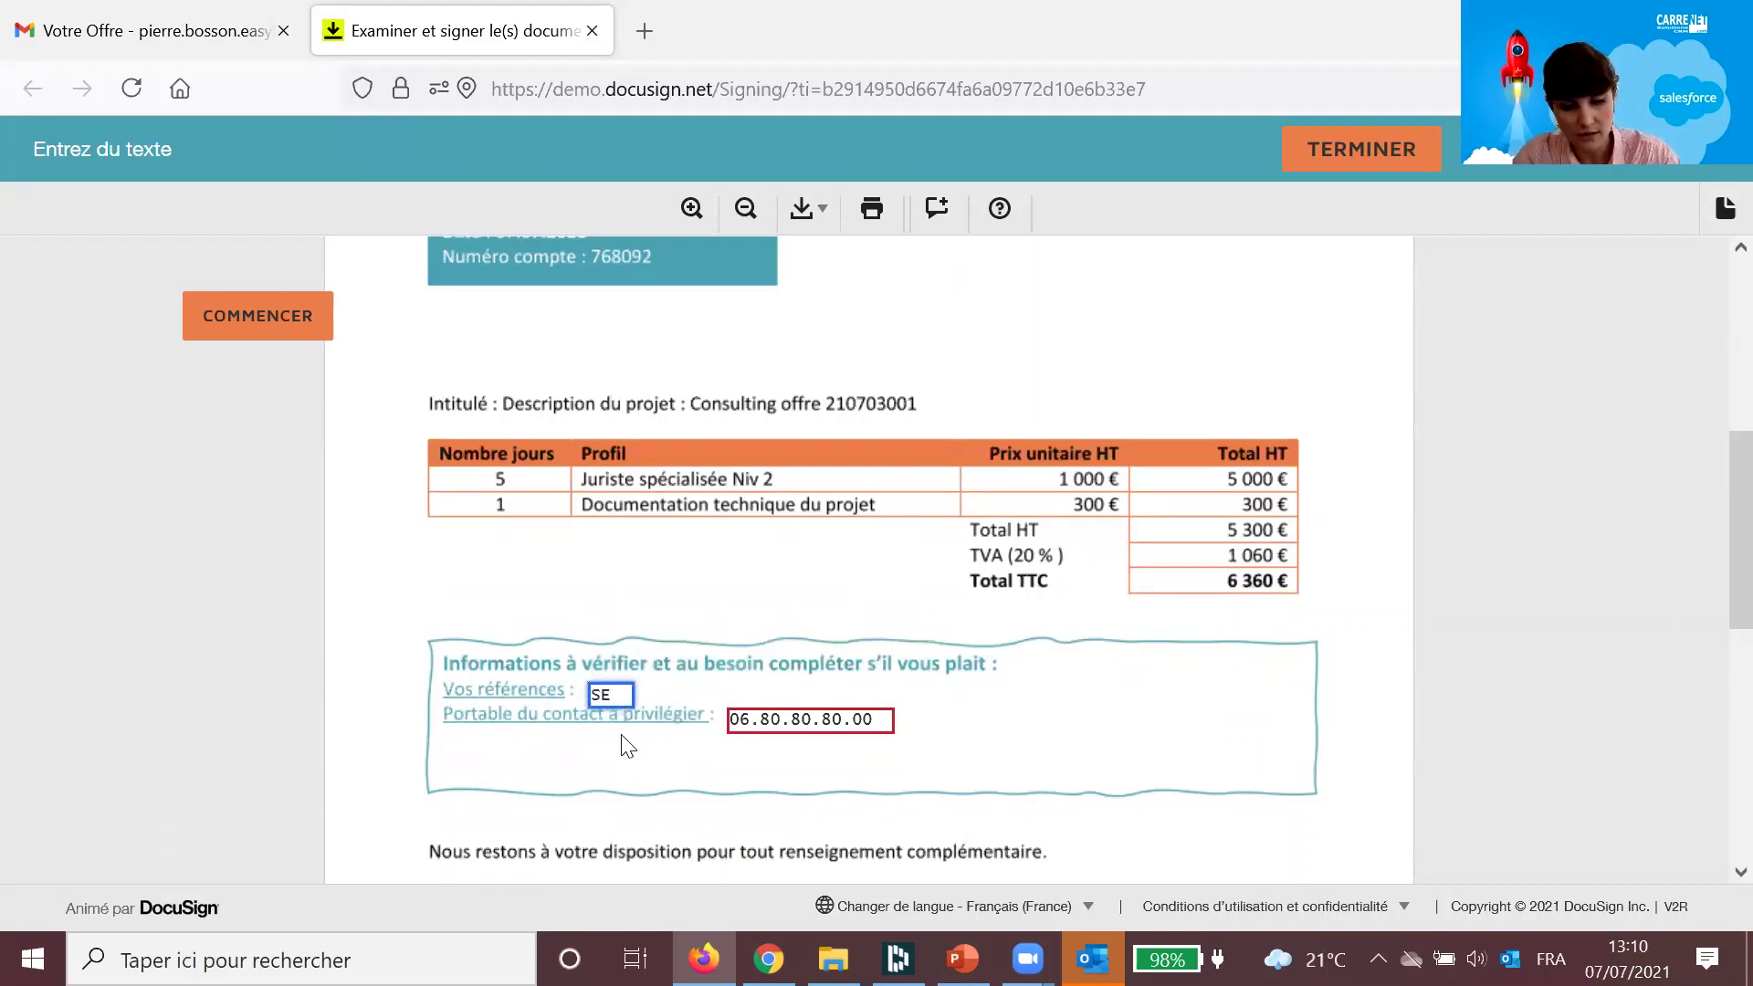
text(ERA)
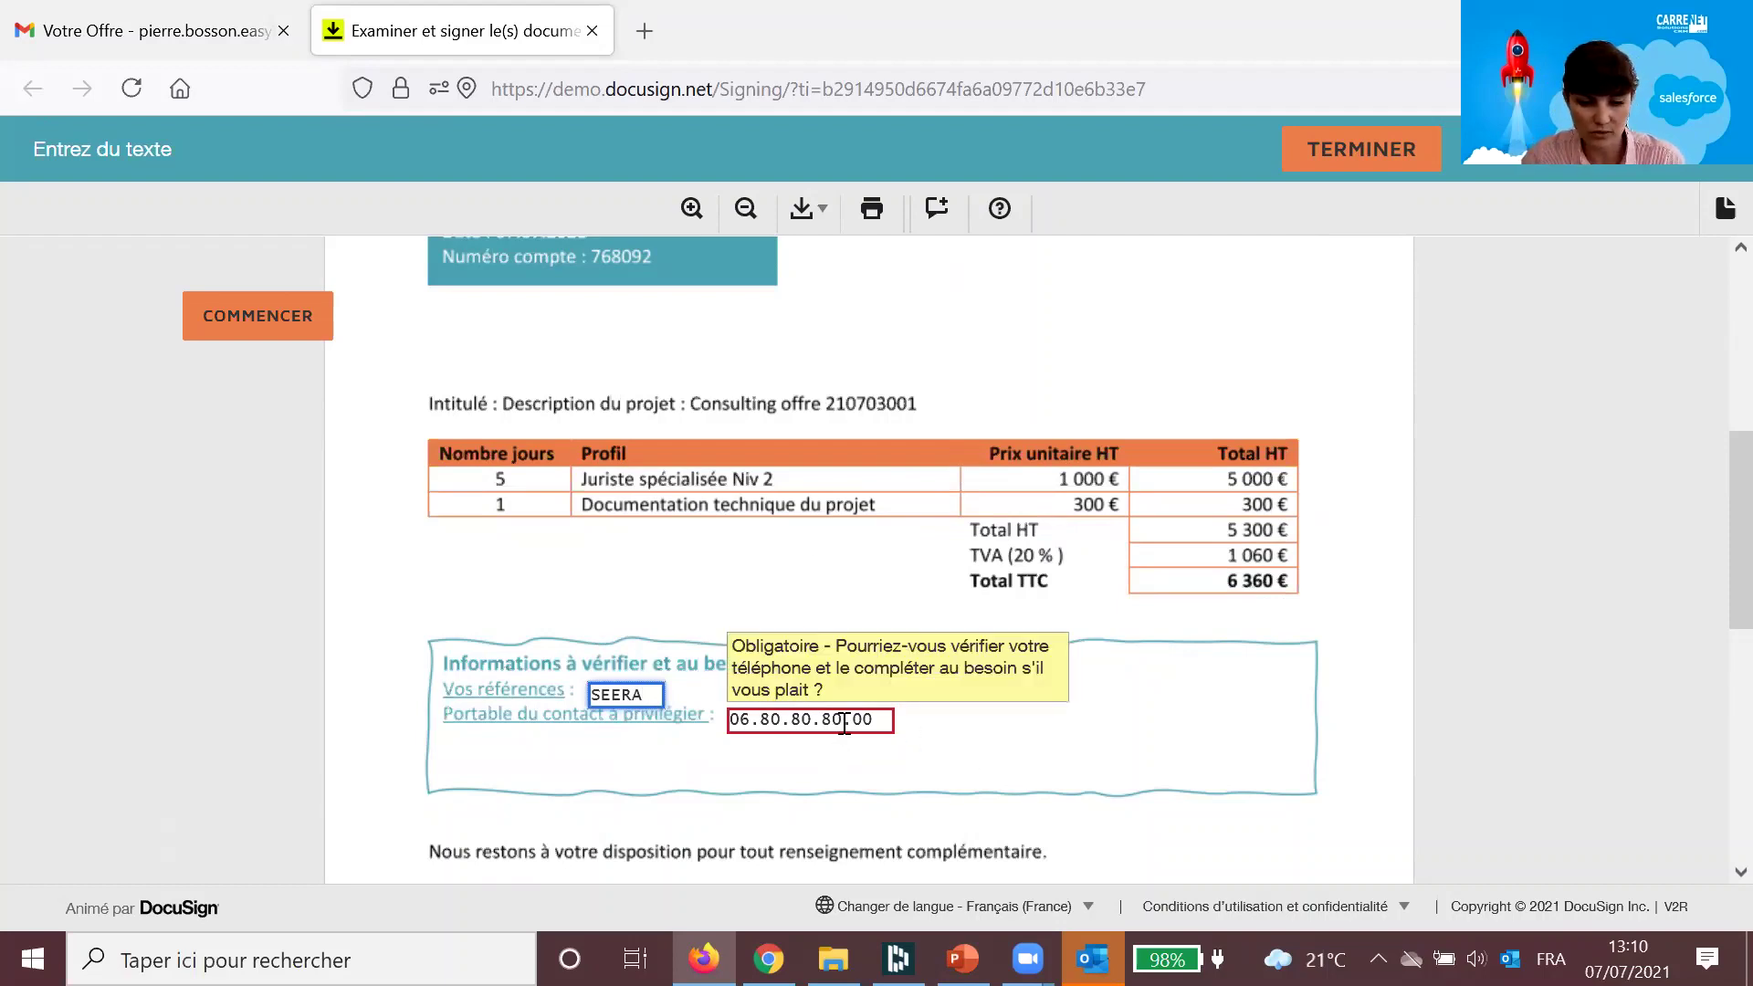
Step: Replace the last two digits of the preferred contact's mobile phone number on the offer
click(877, 717)
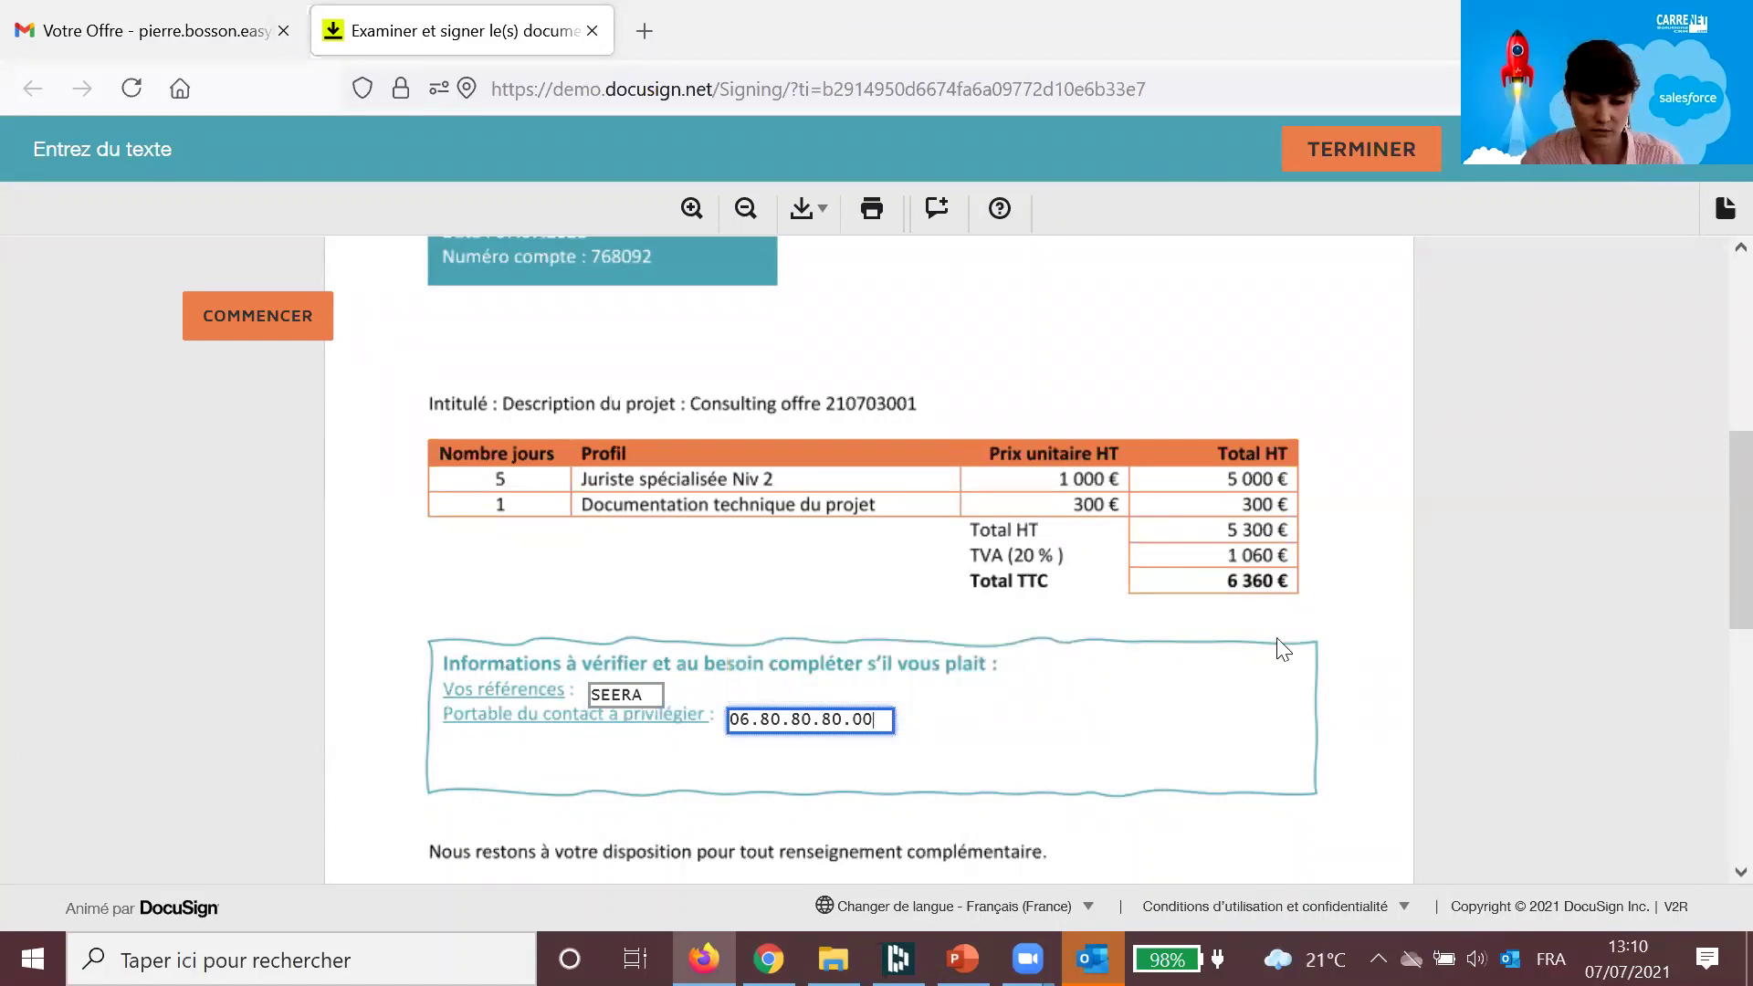
key(BackSpace)
key(BackSpace)
text(1)
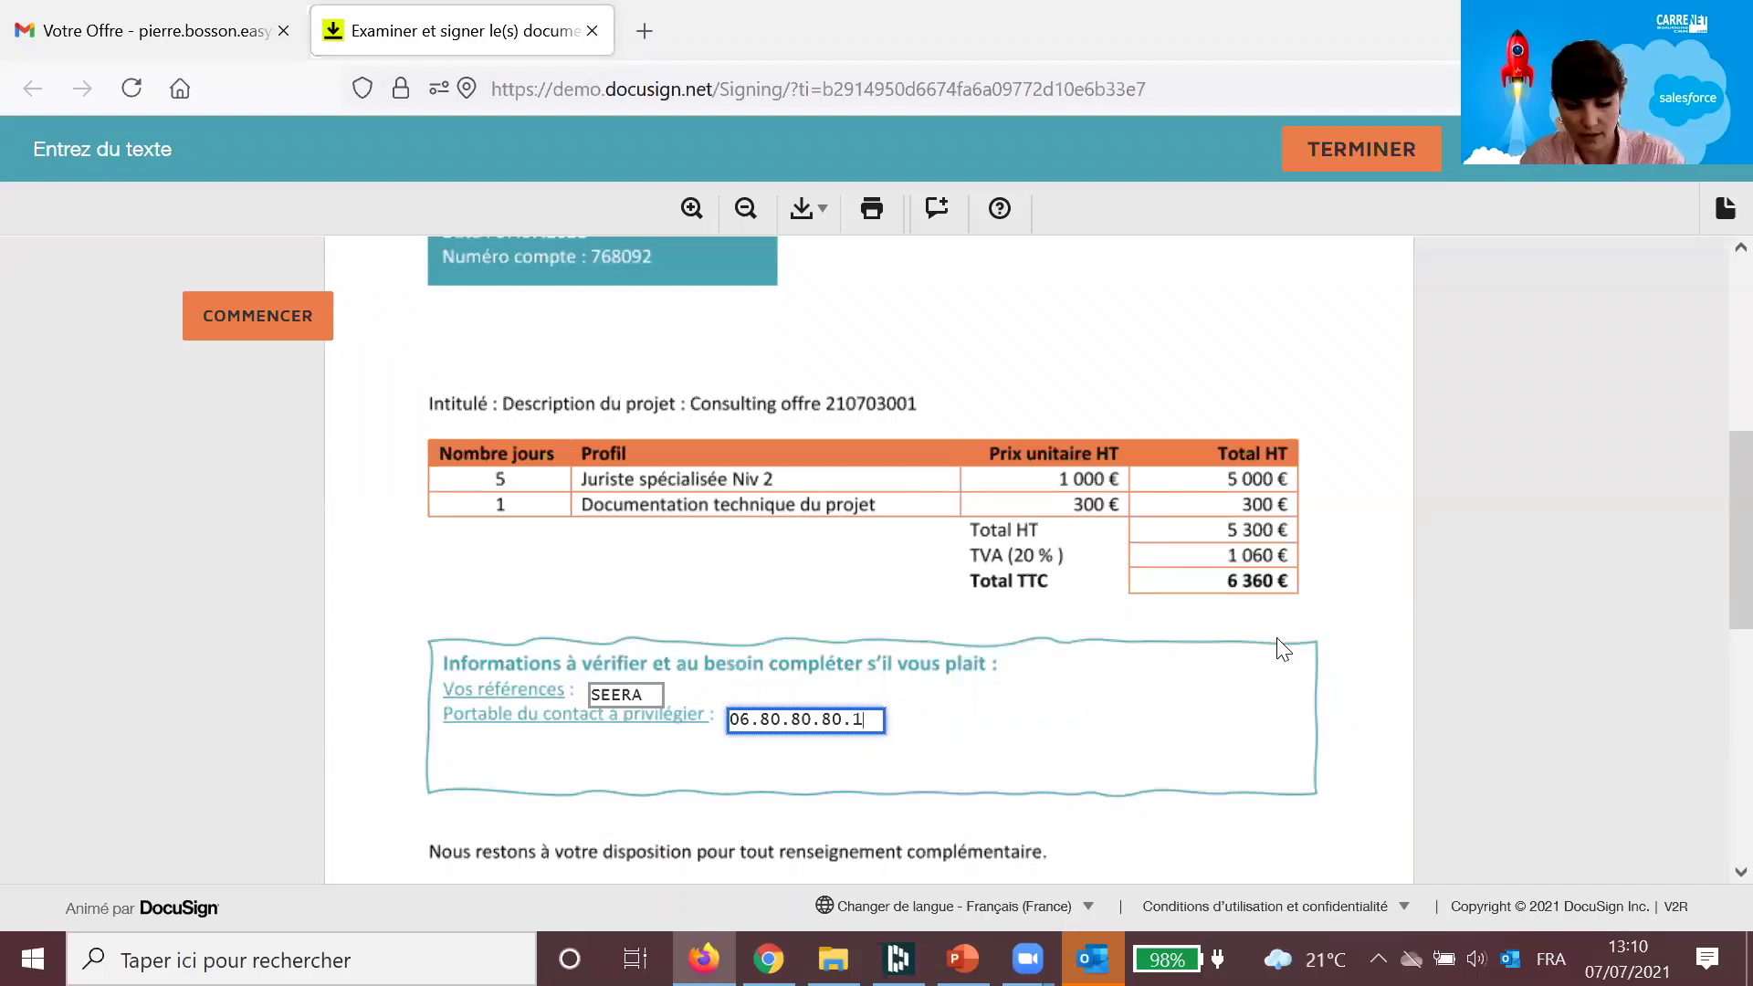
text(1)
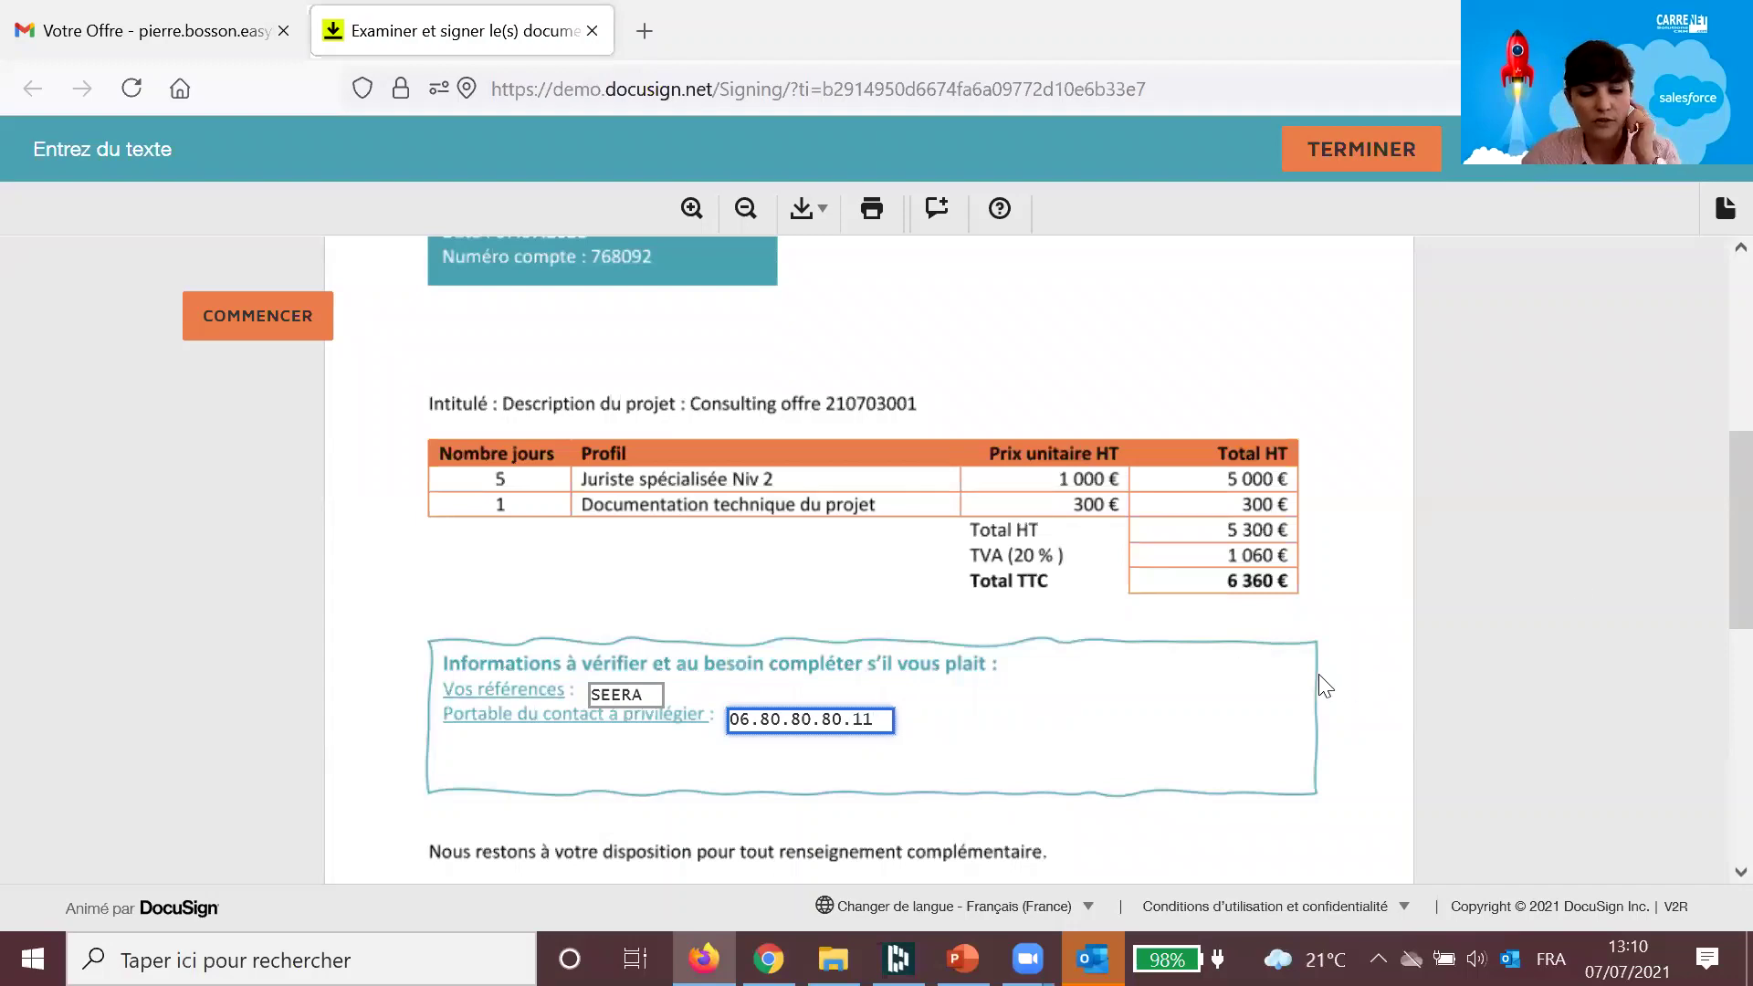
Step: Sign the offer in its signature field, adopting the proposed signature style
scroll(1318, 687, down, 3)
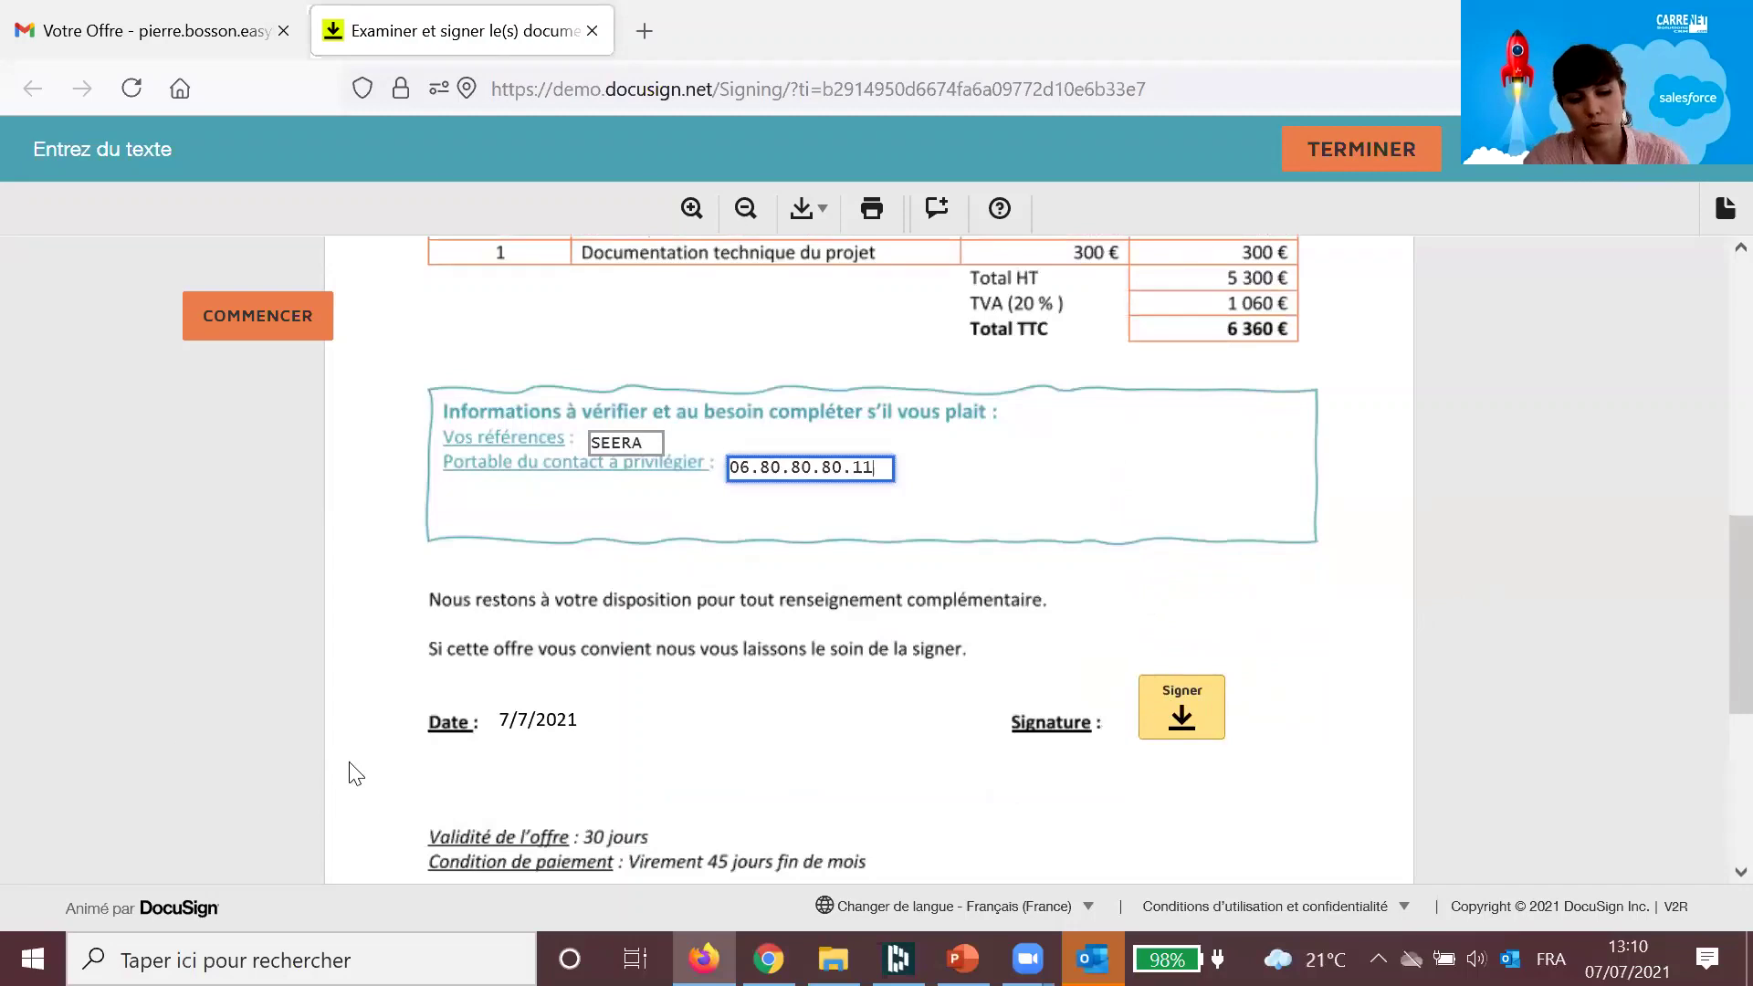
click(1186, 716)
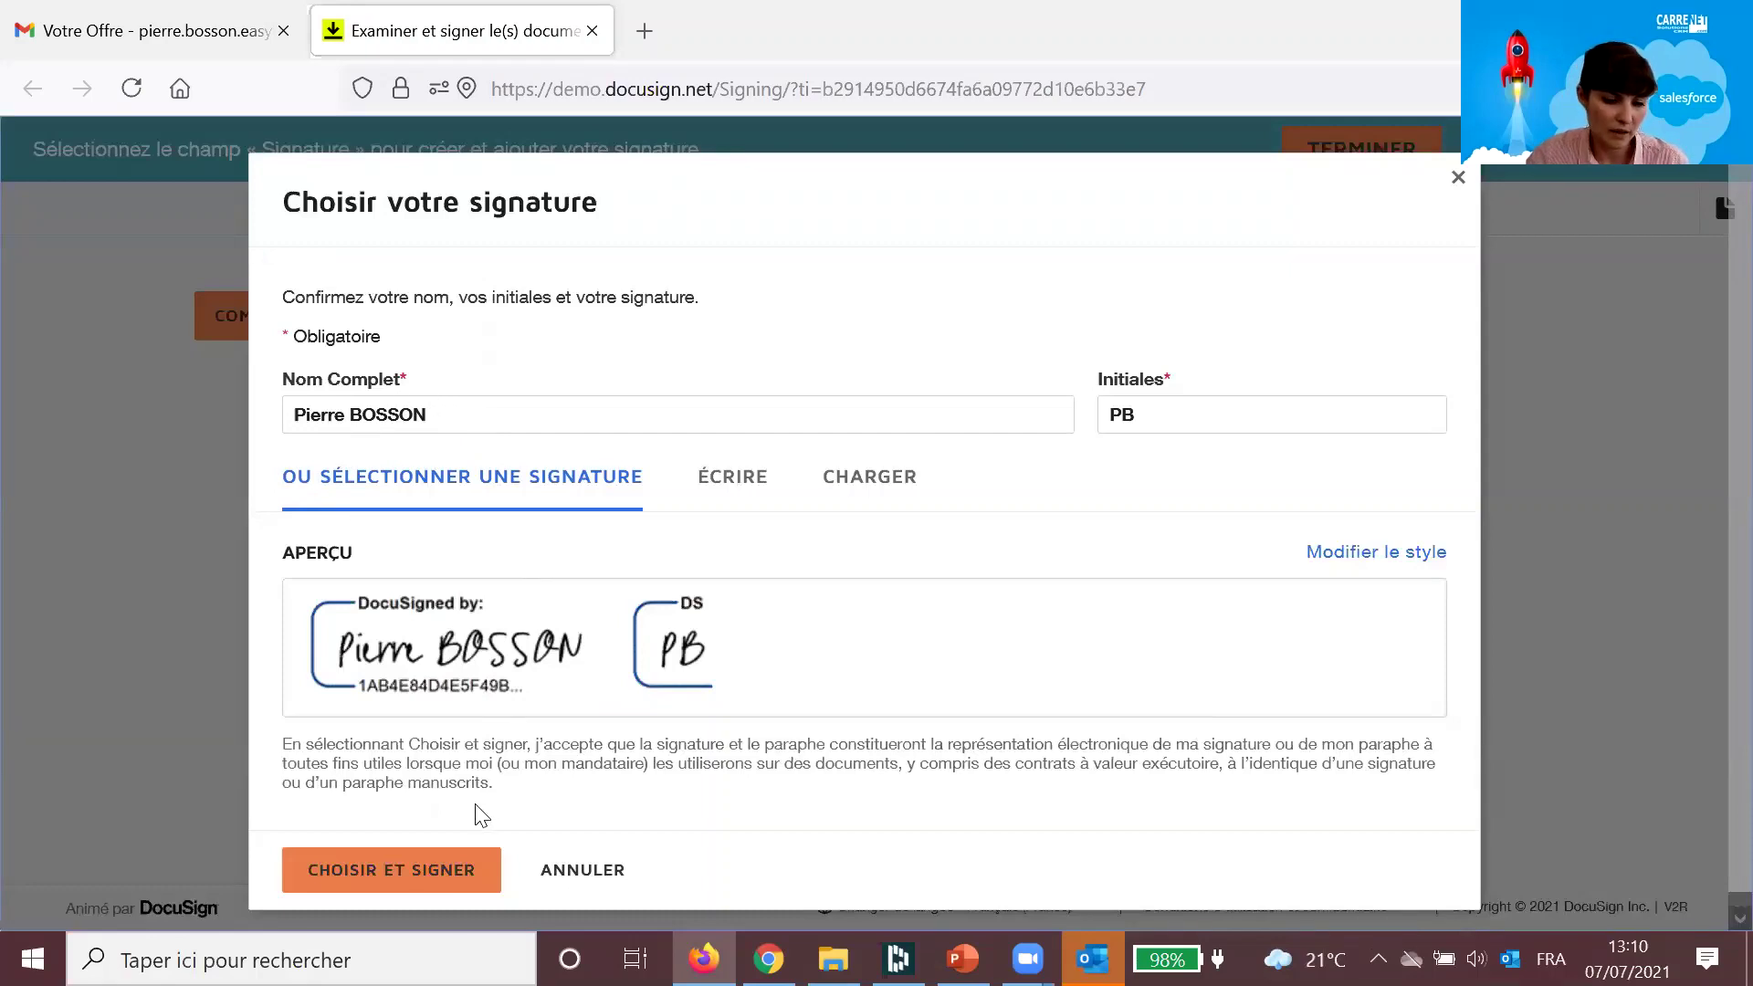
click(411, 872)
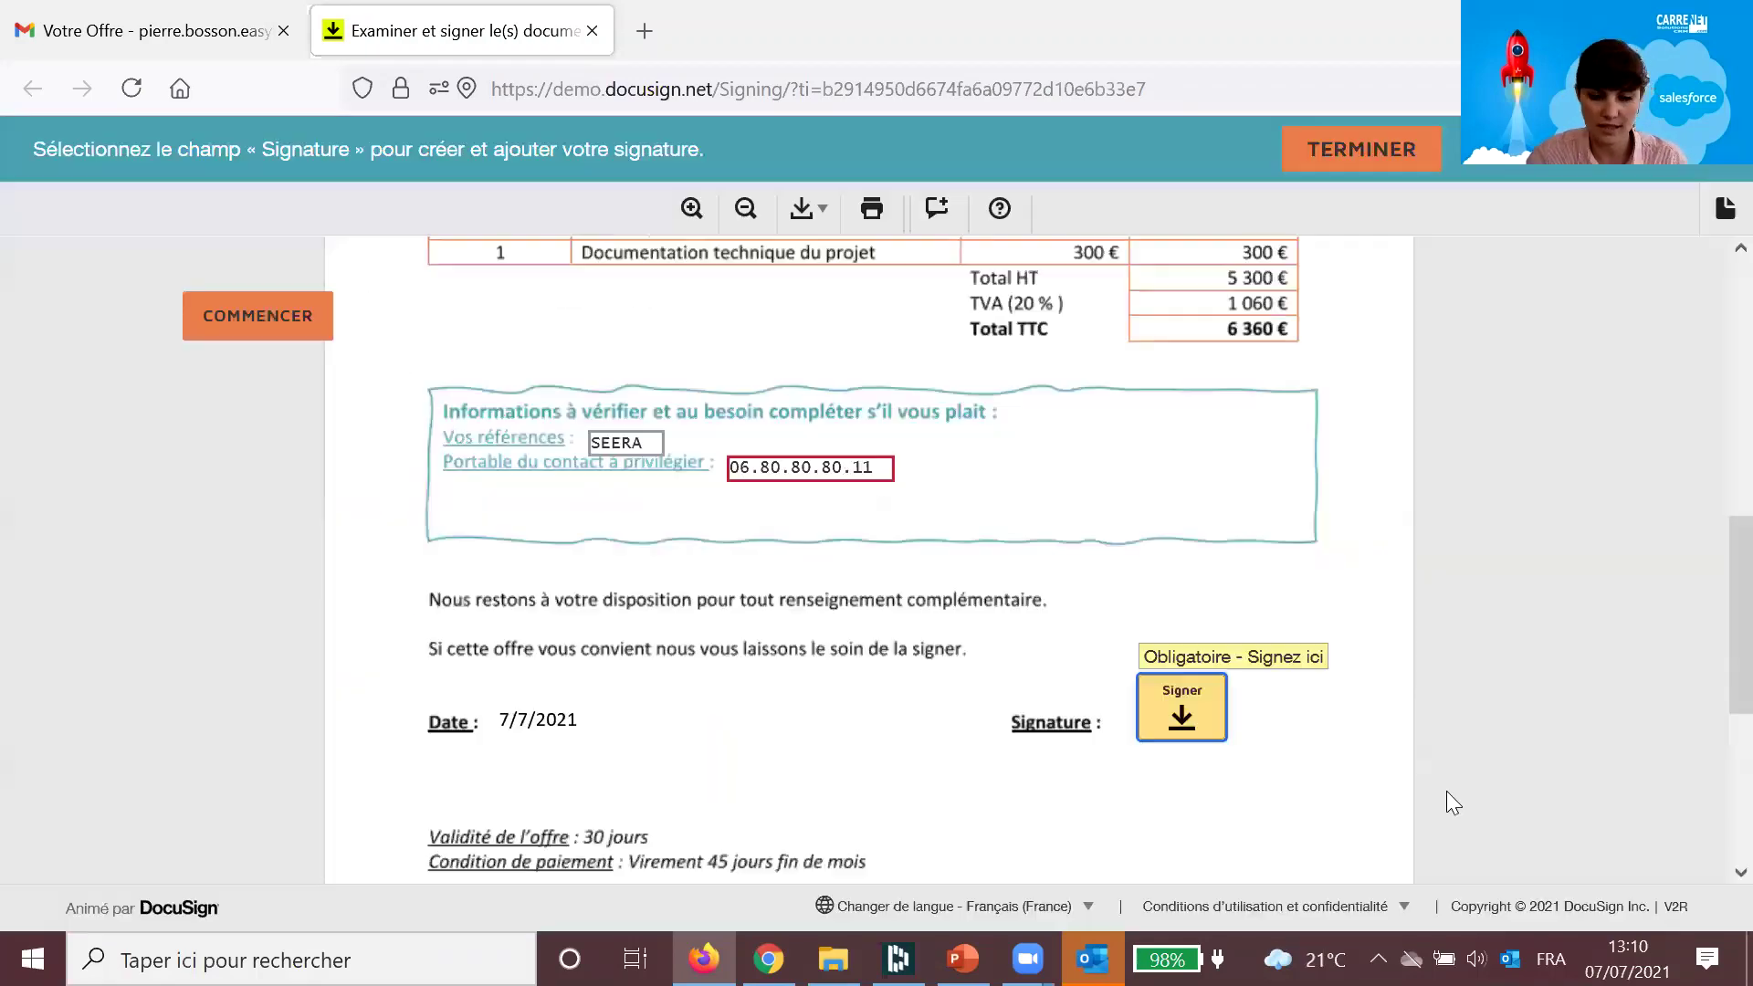
Step: Finish signing to send the completed document and decline the free DocuSign account offer
scroll(1486, 426, up, 8)
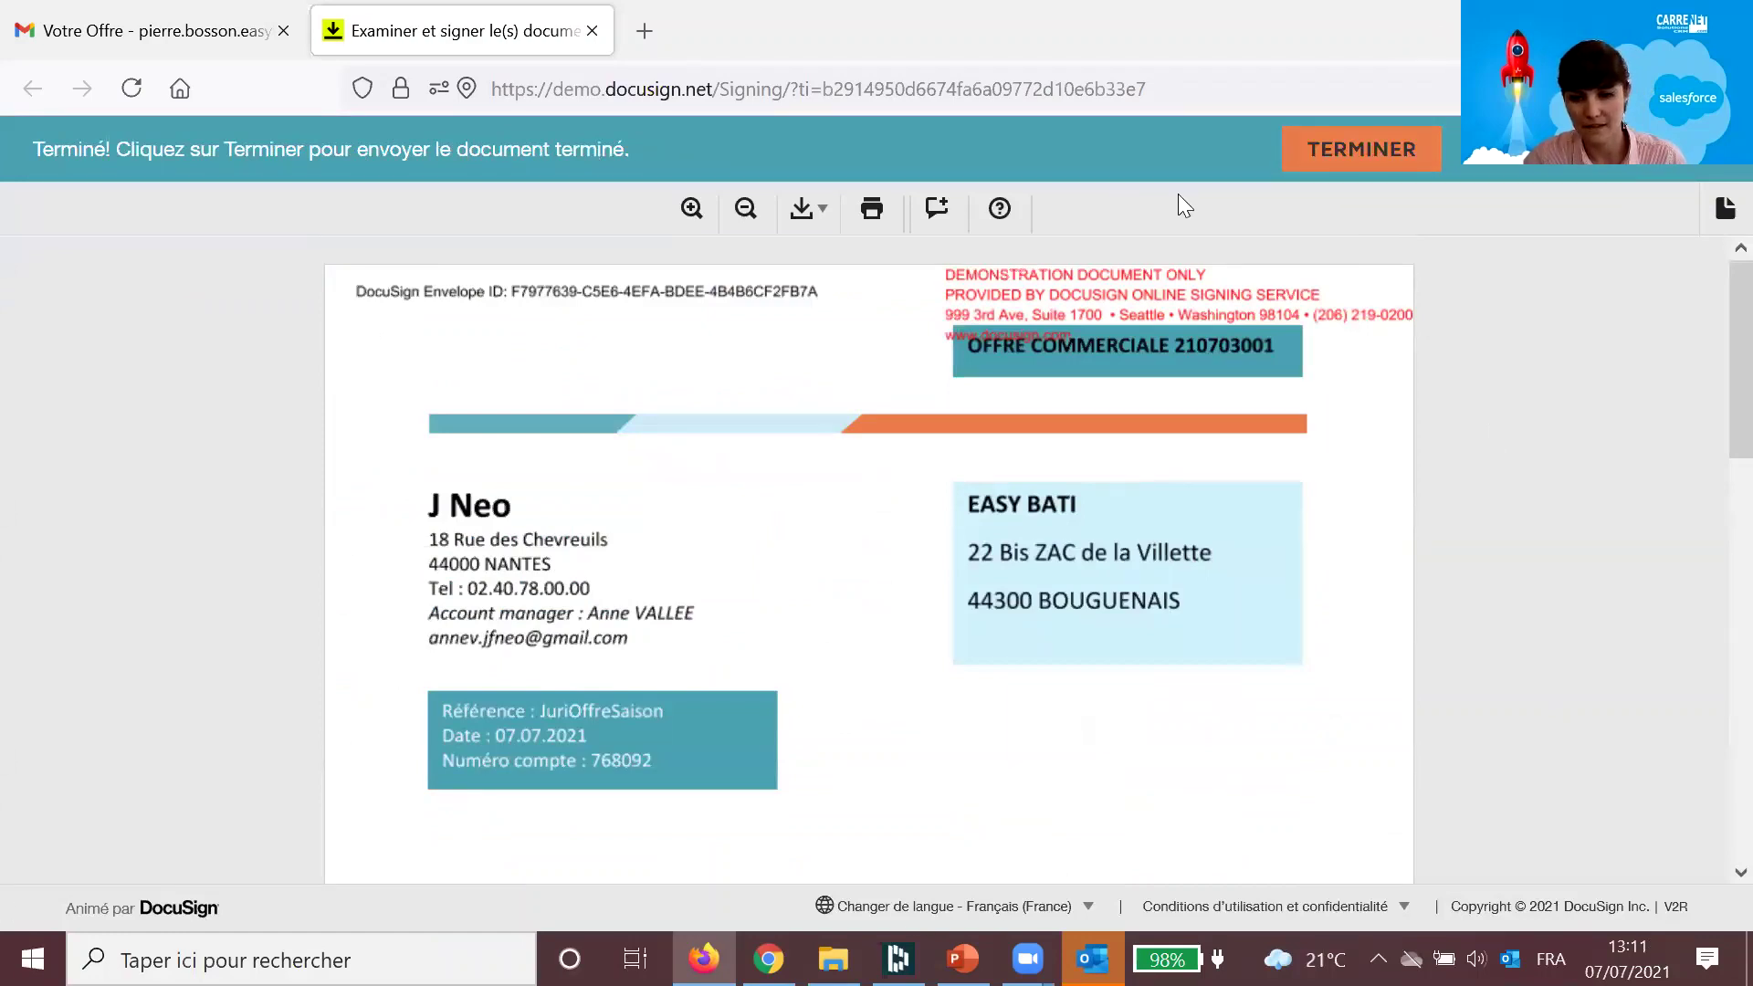
click(1360, 149)
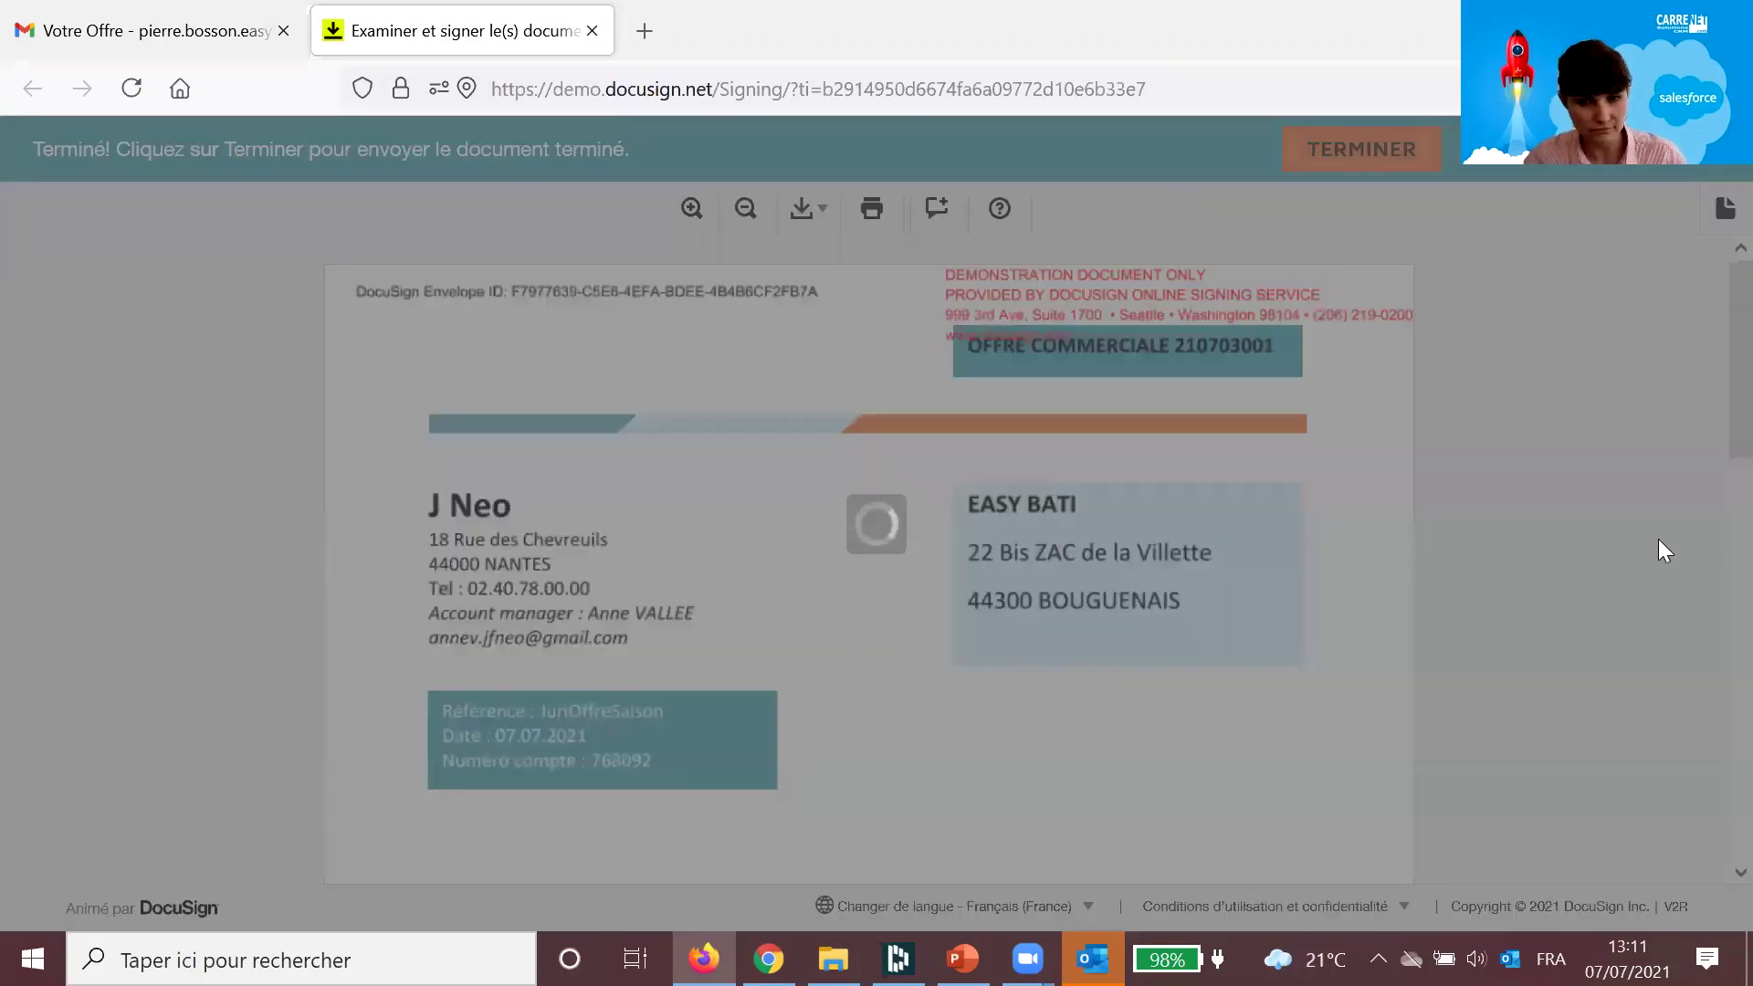
scroll(384, 802, down, 1)
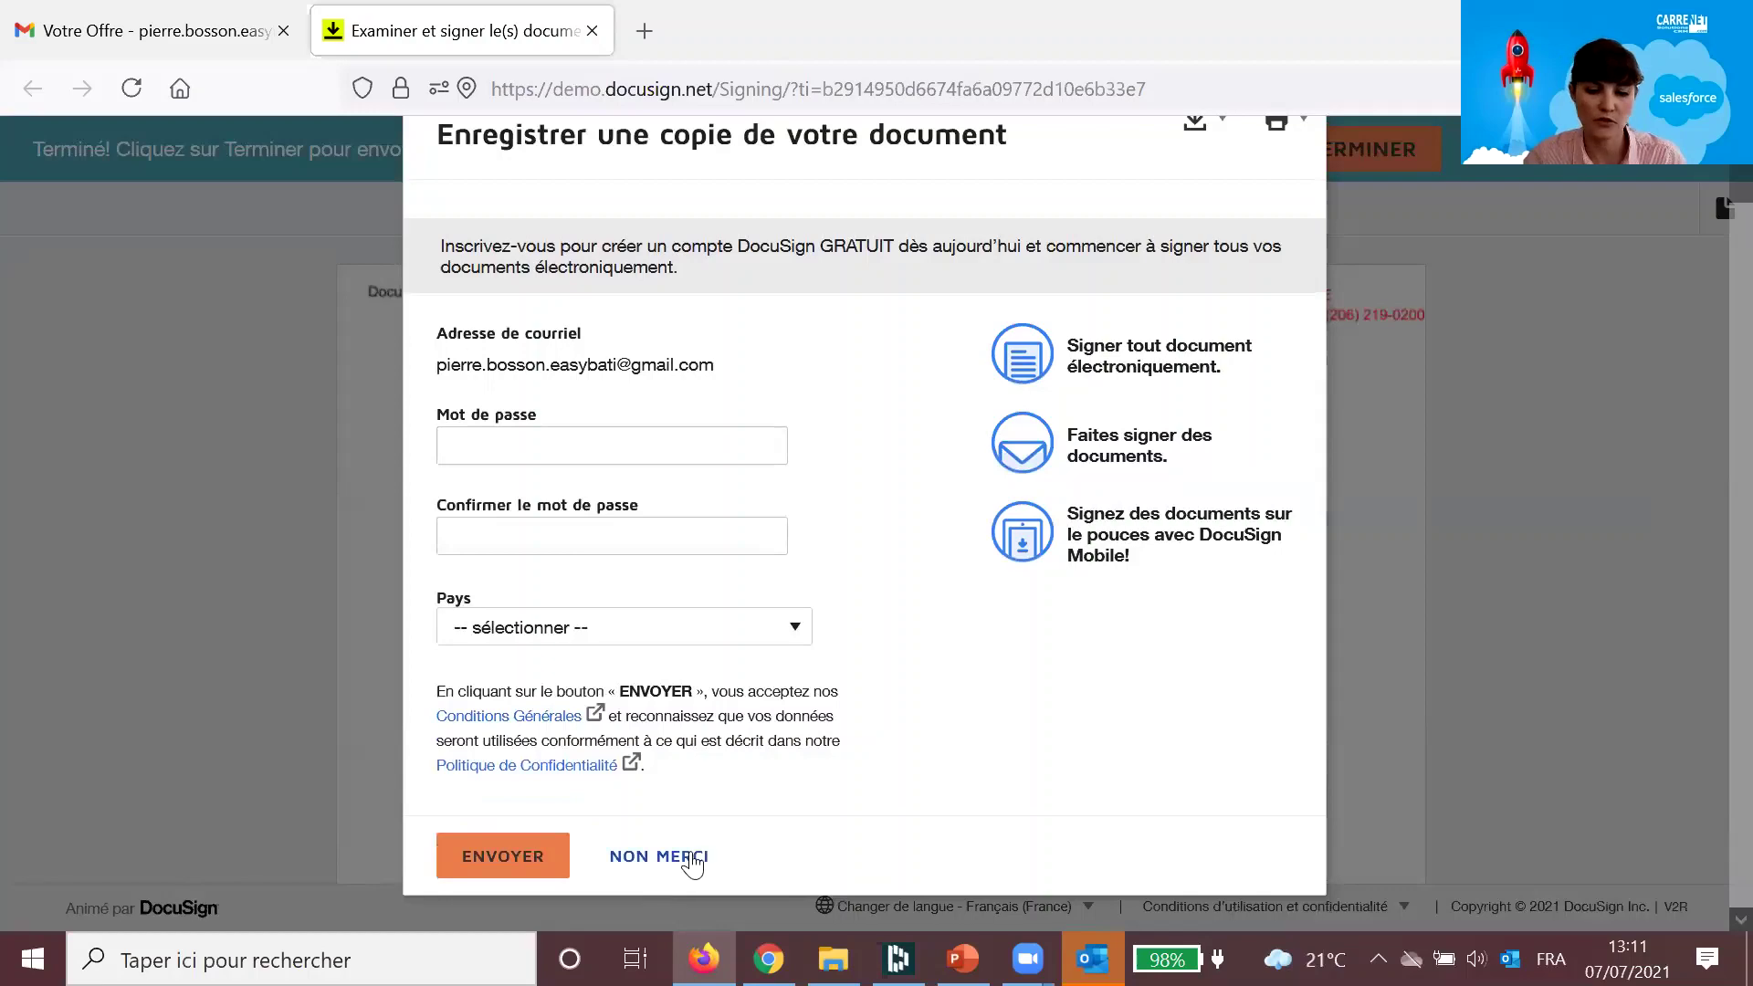
click(680, 856)
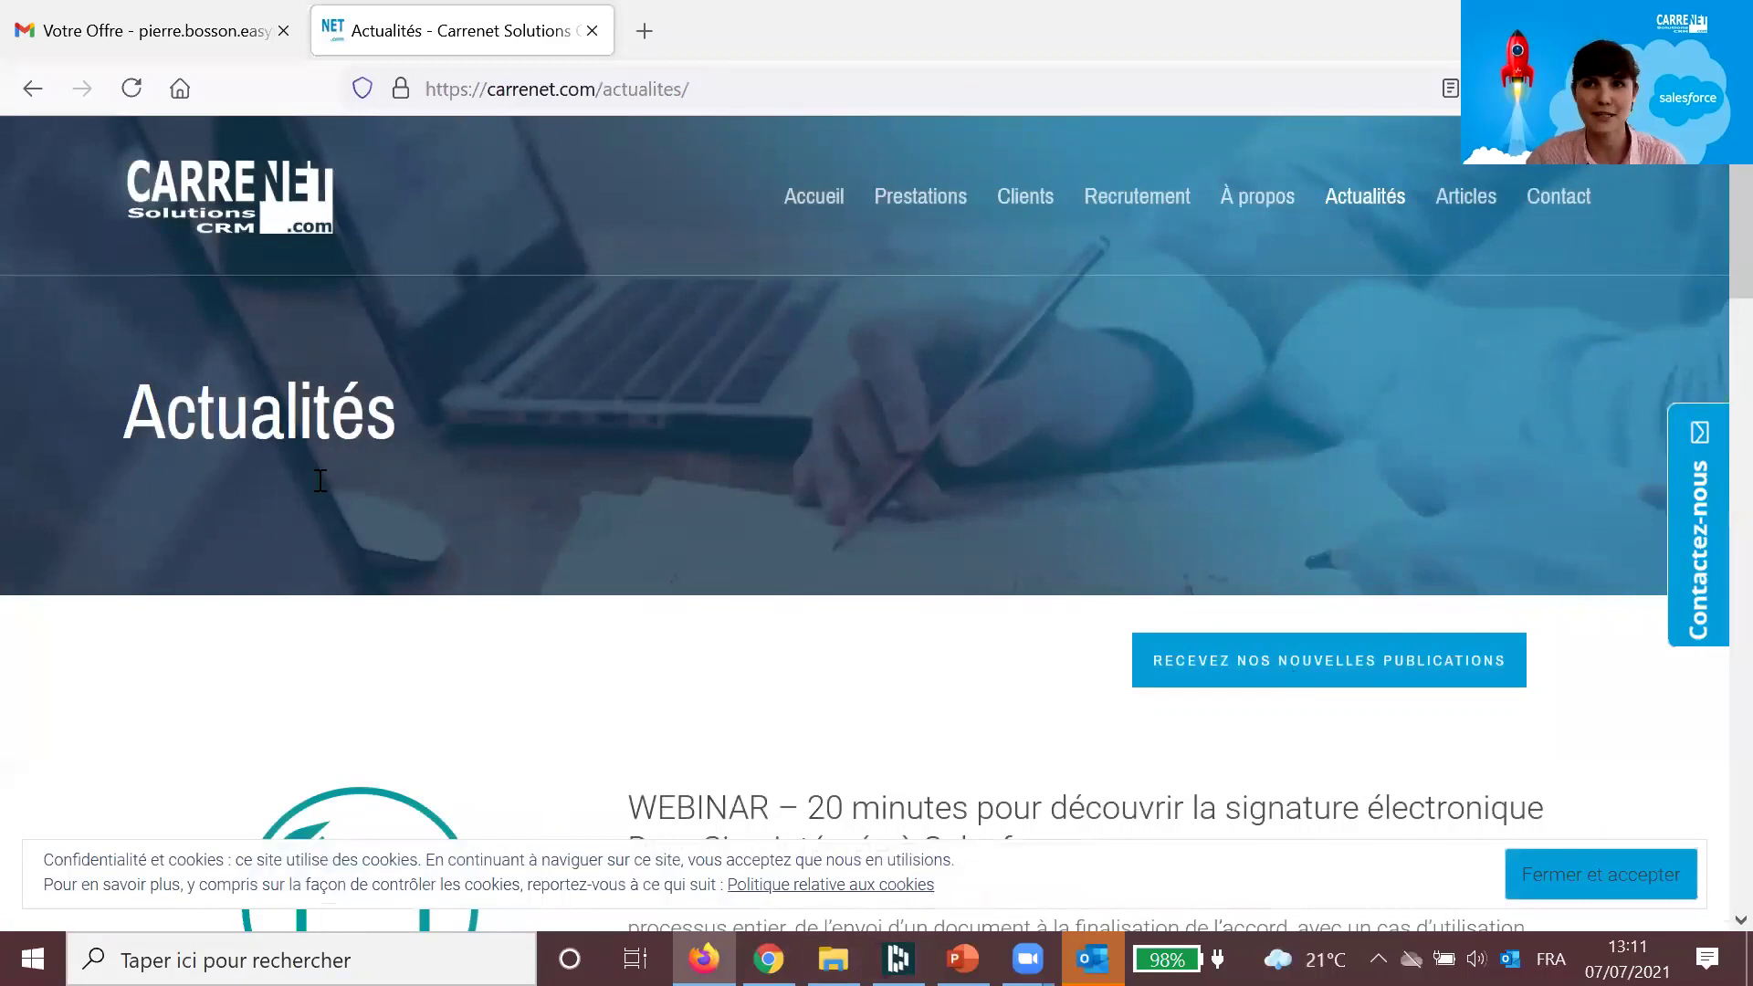
Step: Return to the client's Gmail inbox and check for the completed-offer e-mail with its attachments
scroll(320, 480, down, 3)
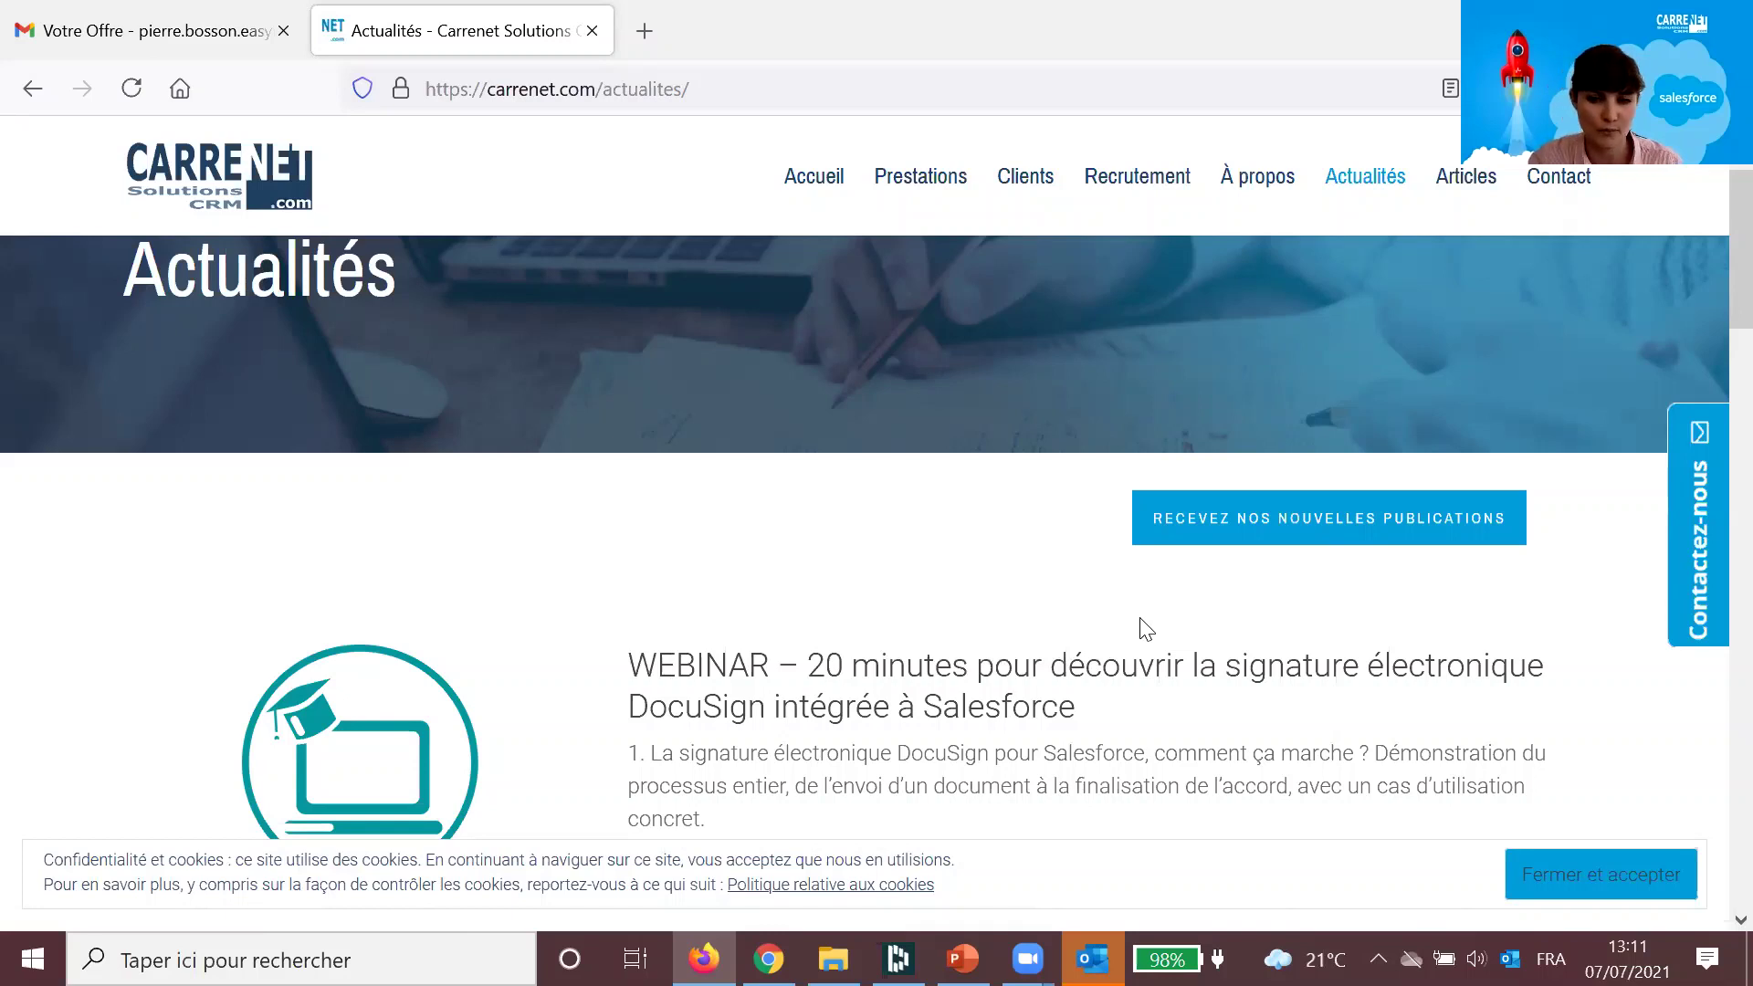
click(161, 24)
click(118, 349)
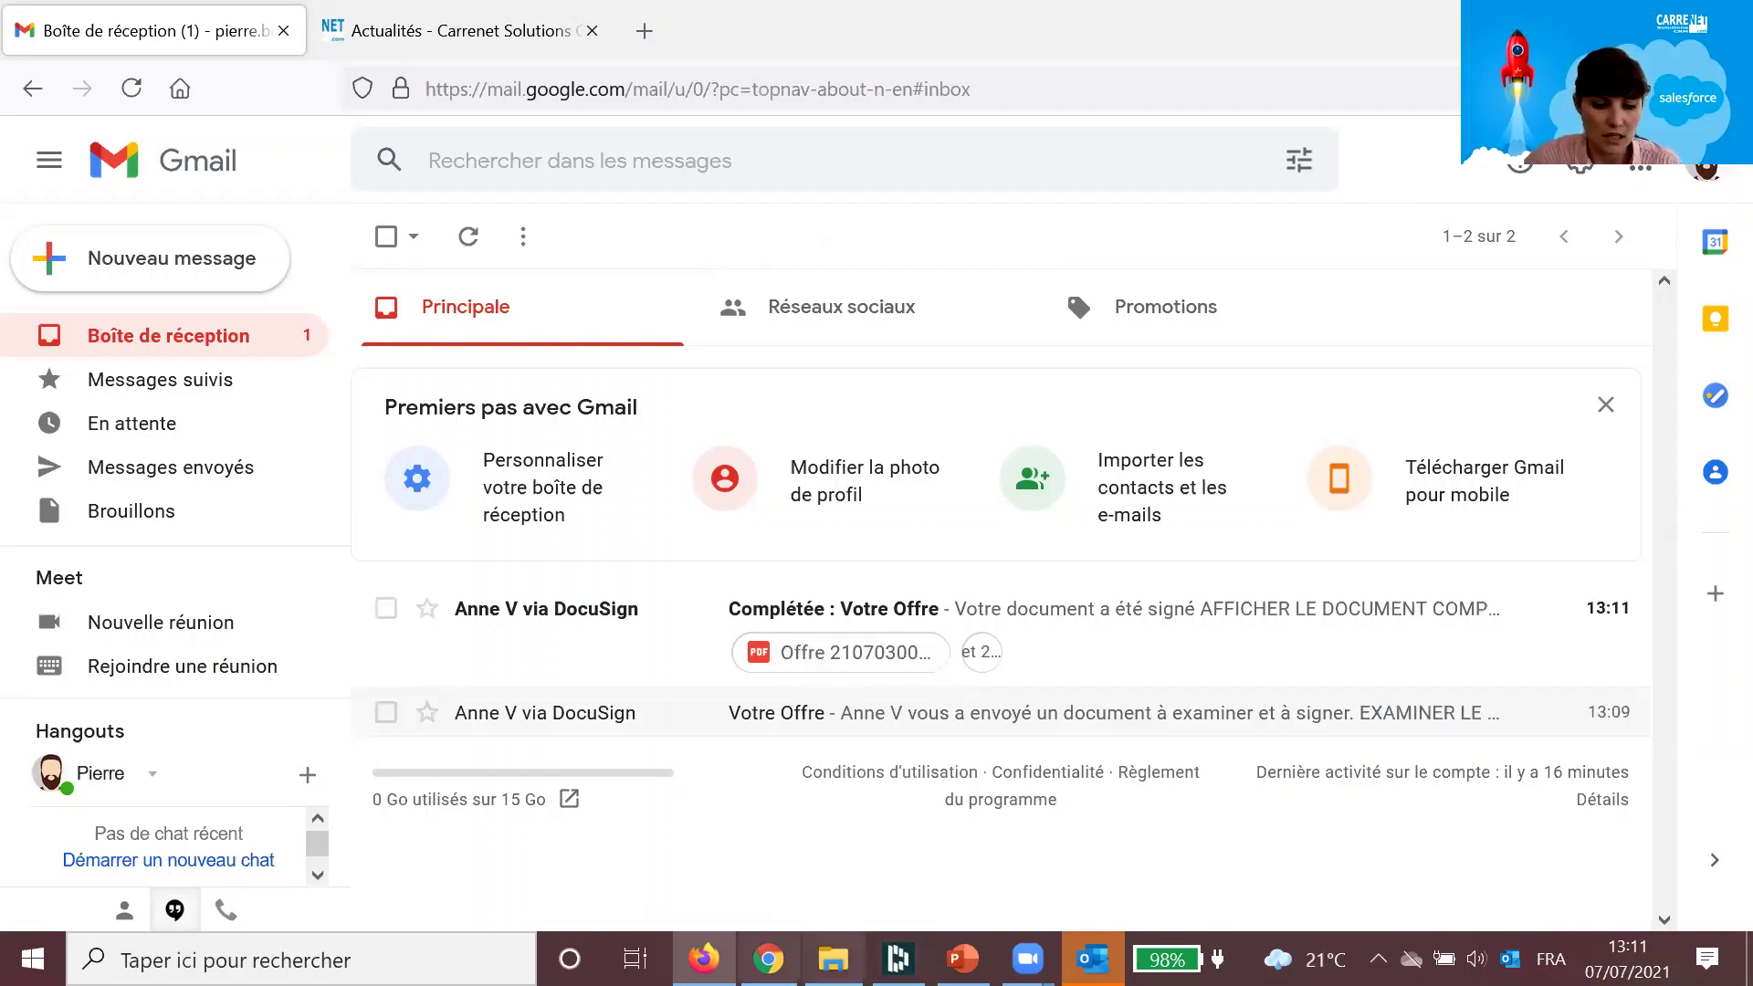
Step: Switch to the Salesforce opportunity in Chrome, refresh it, and check the envelope's status details and each recipient's progress
click(769, 959)
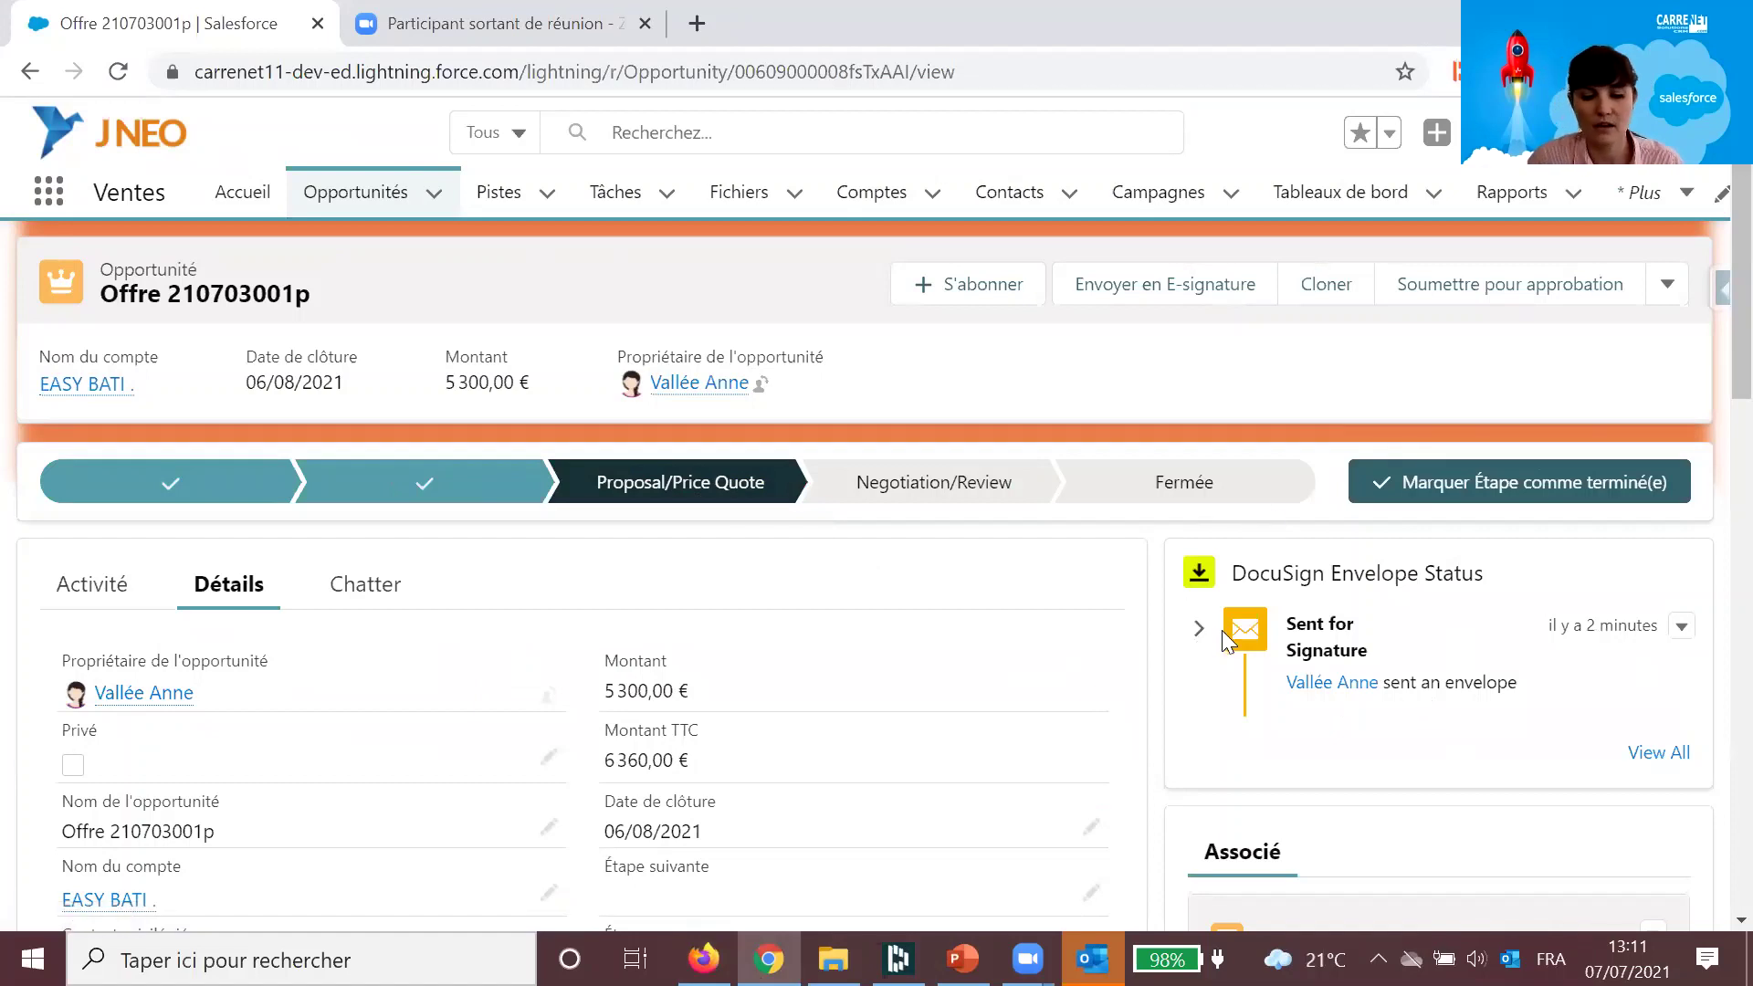
click(117, 71)
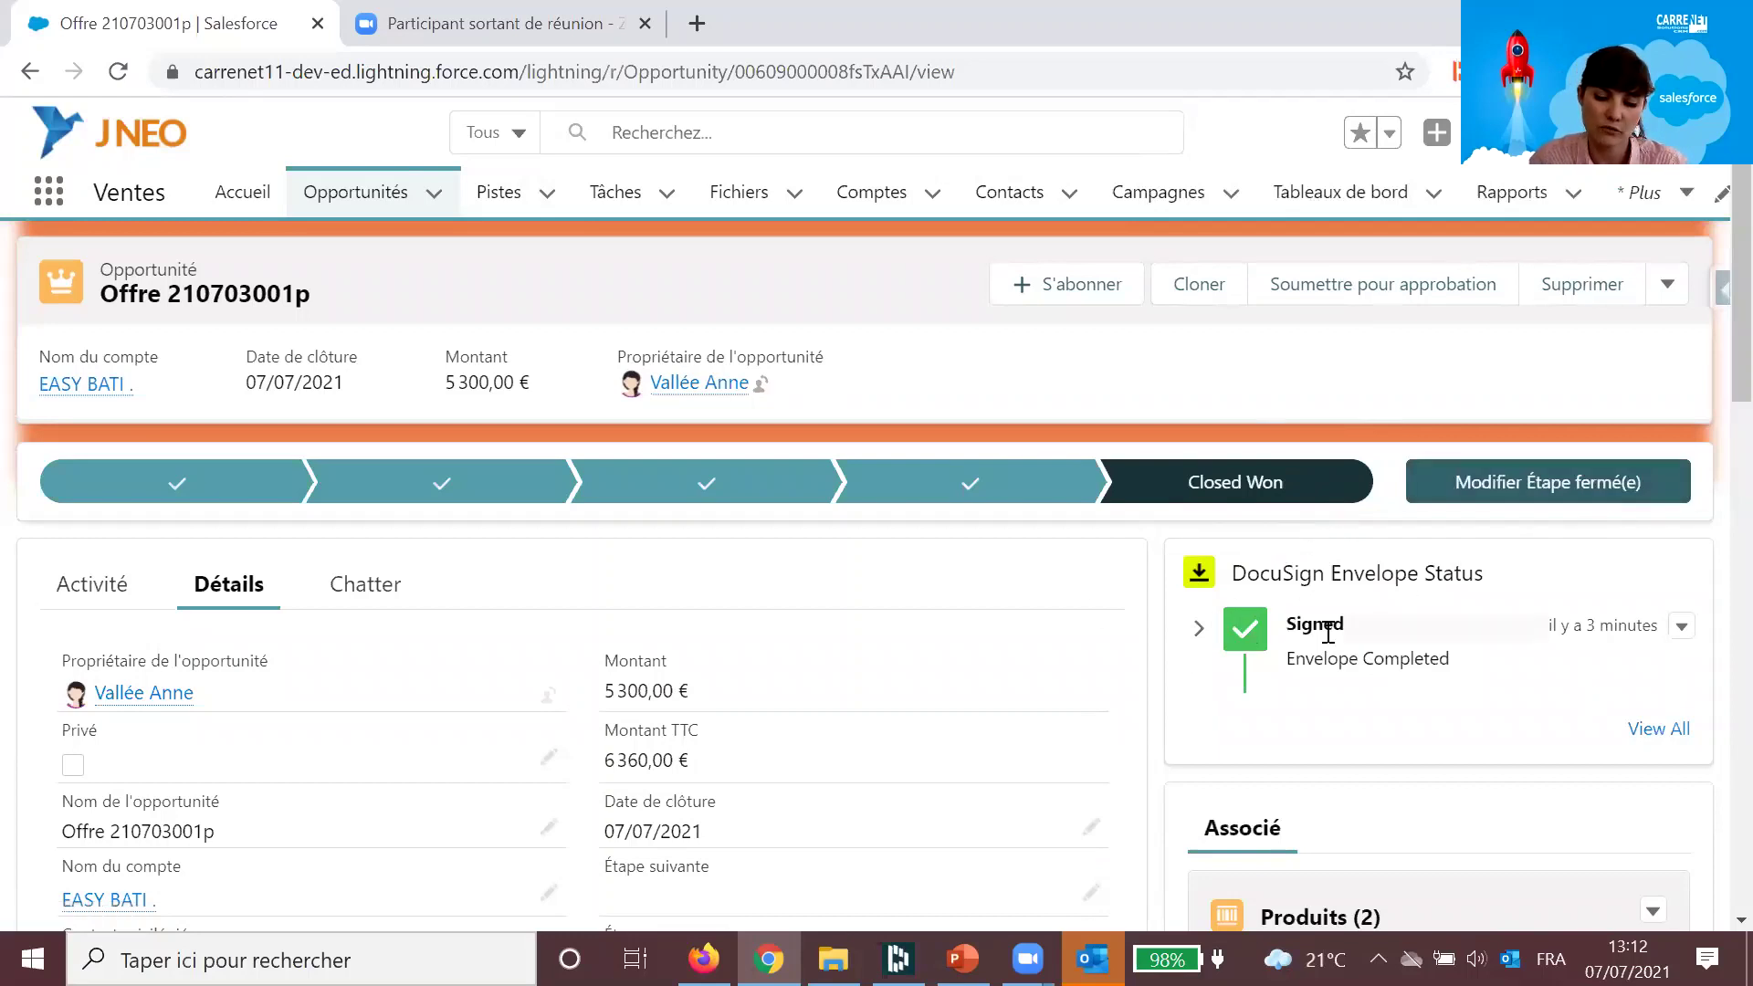
click(1198, 630)
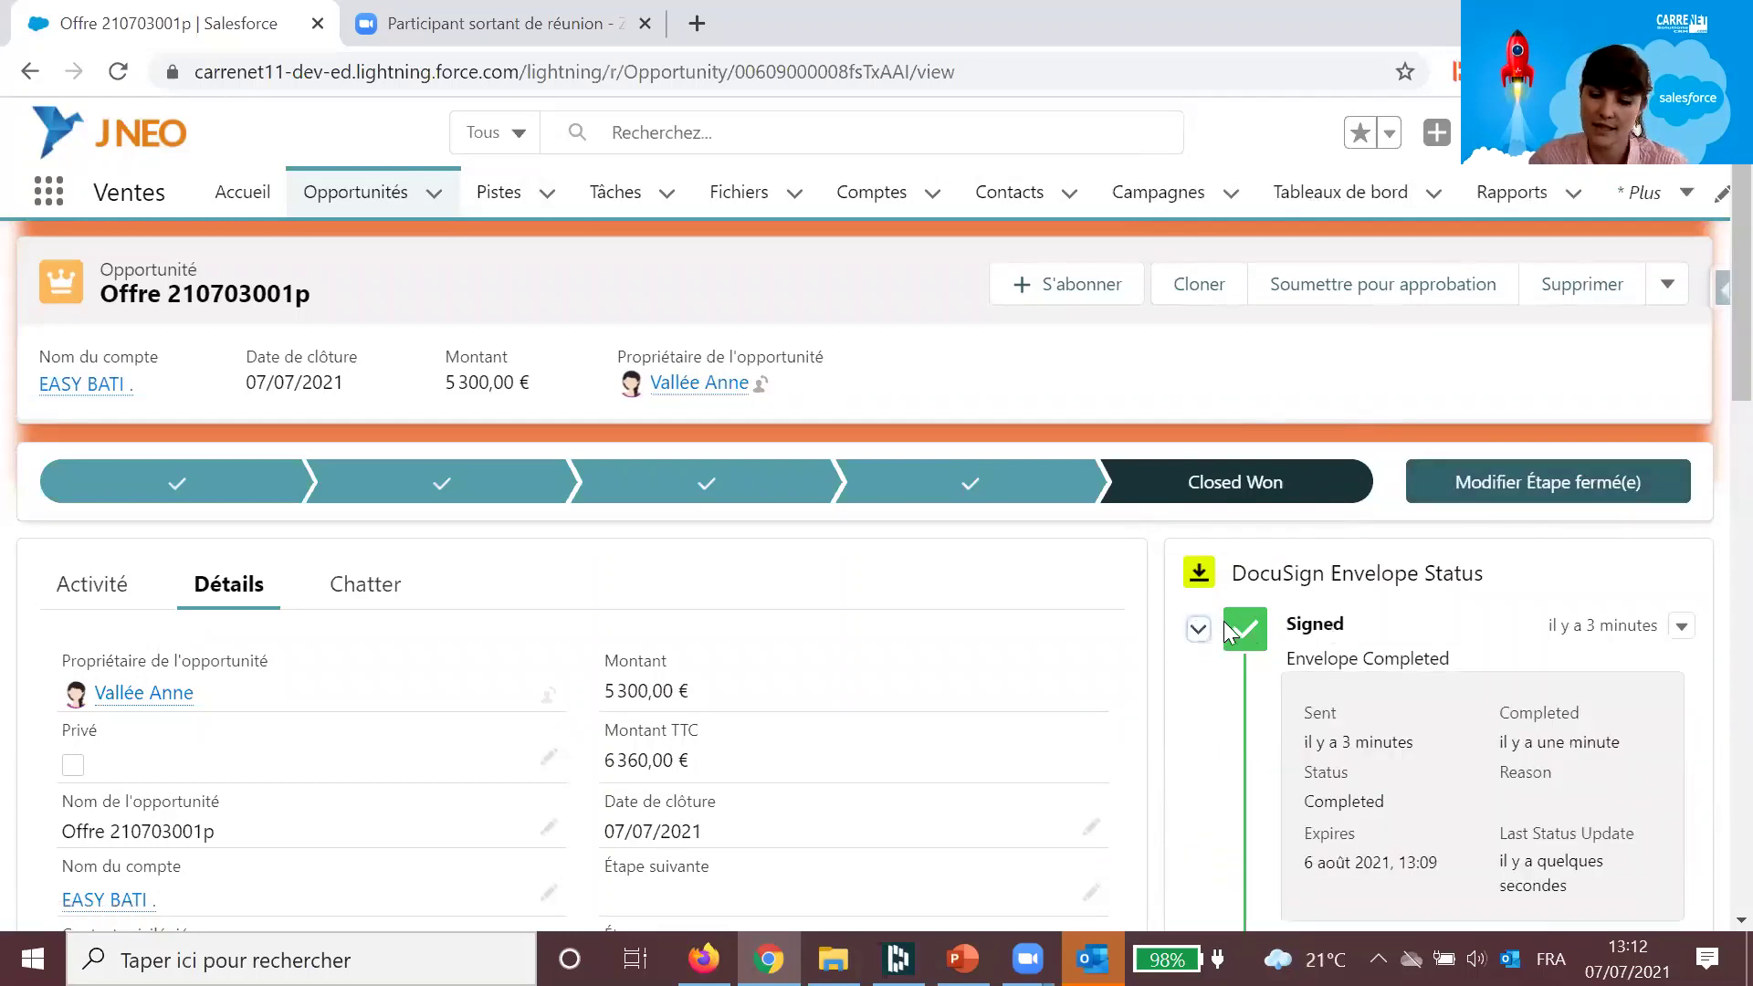
scroll(1205, 646, down, 5)
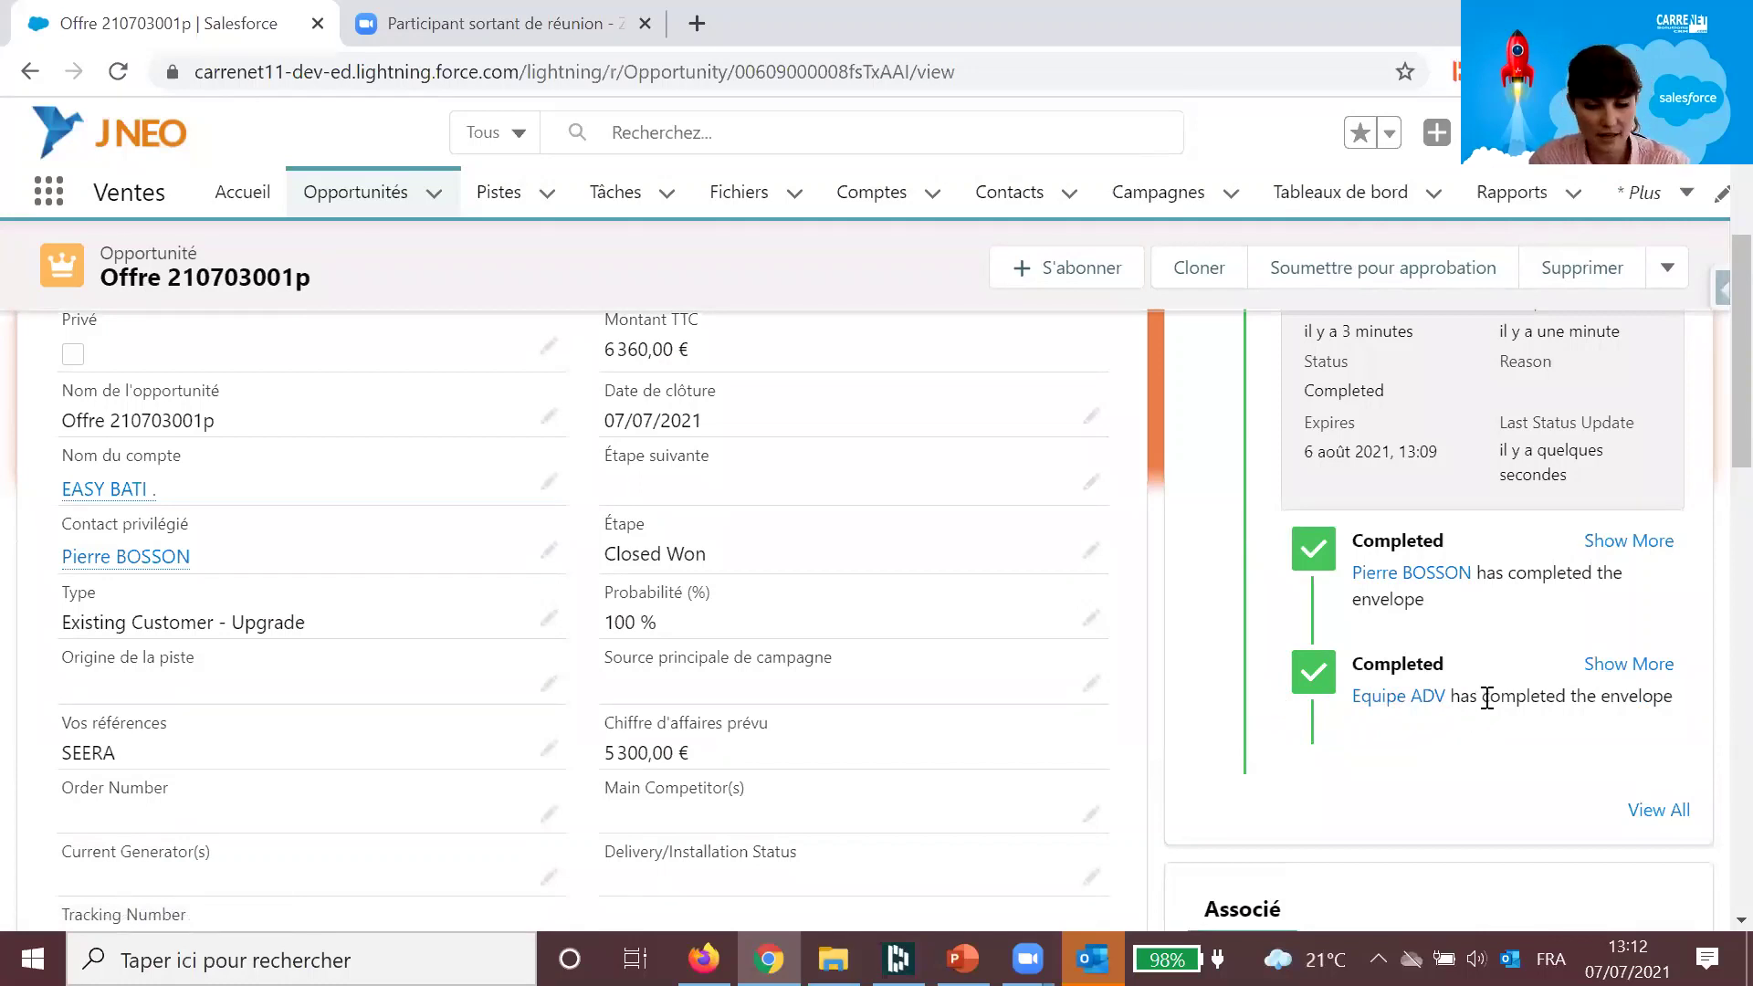
scroll(1503, 688, down, 3)
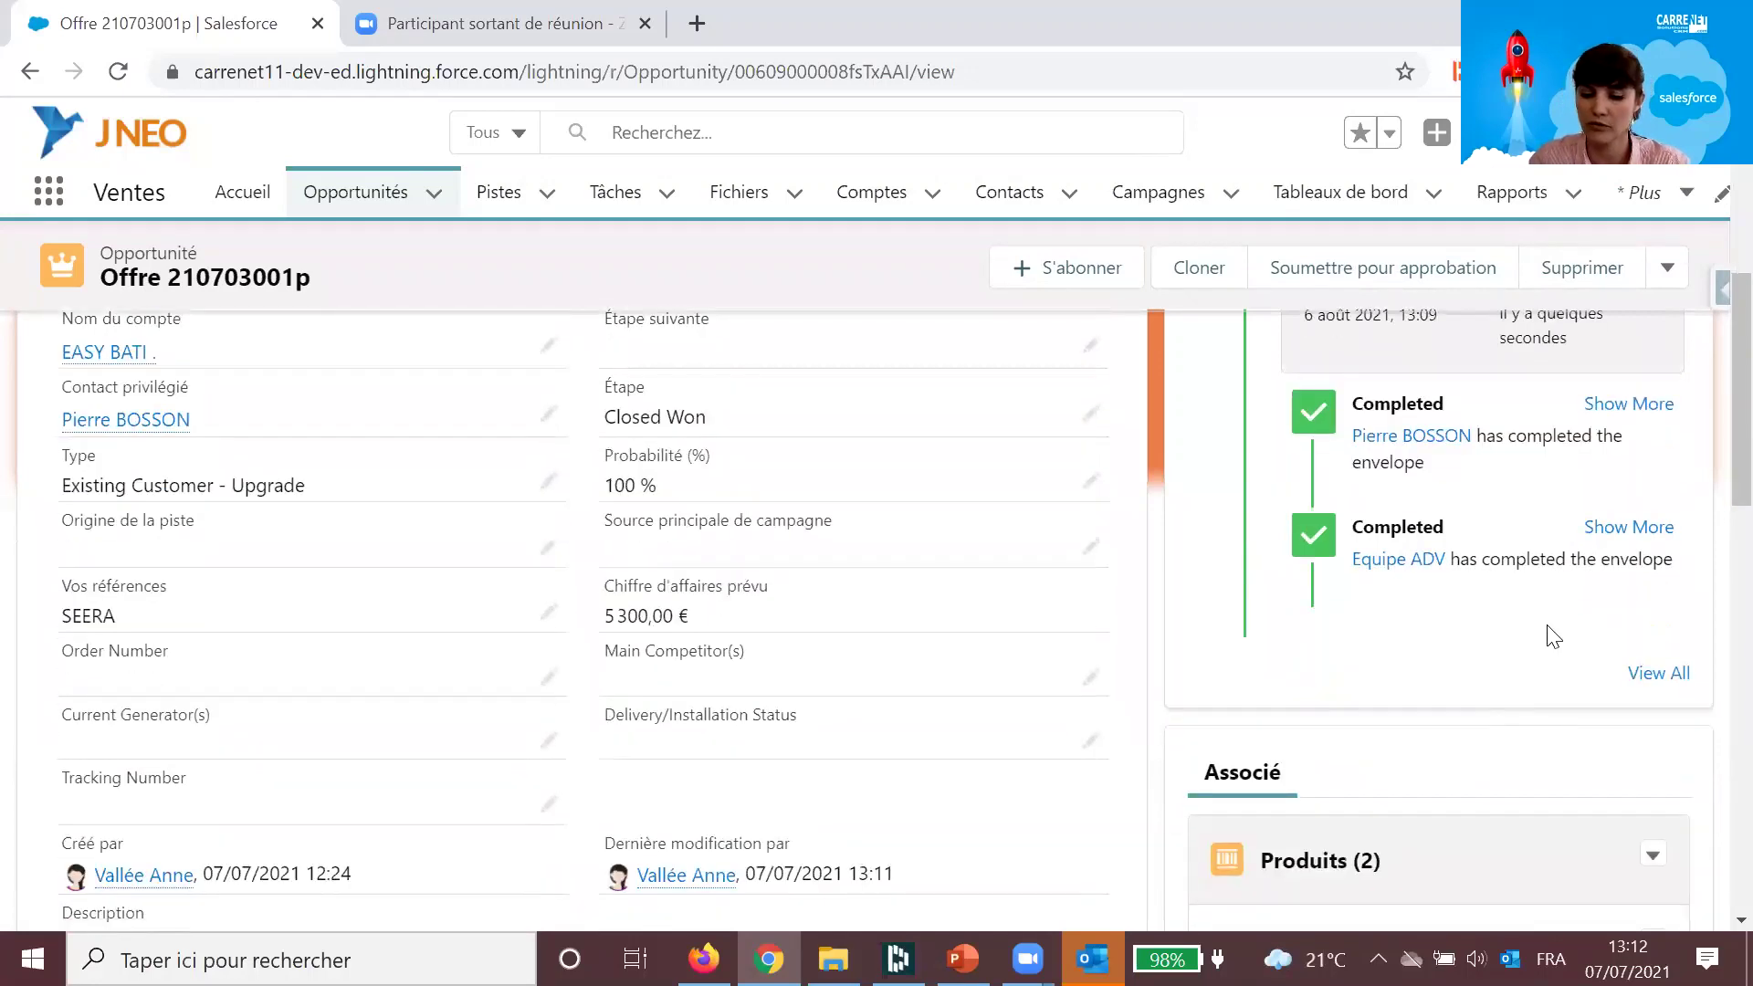
Step: Check the opportunity's notes, attachments and client references, and open the preferred contact's record to check the mobile phone
scroll(1599, 614, down, 6)
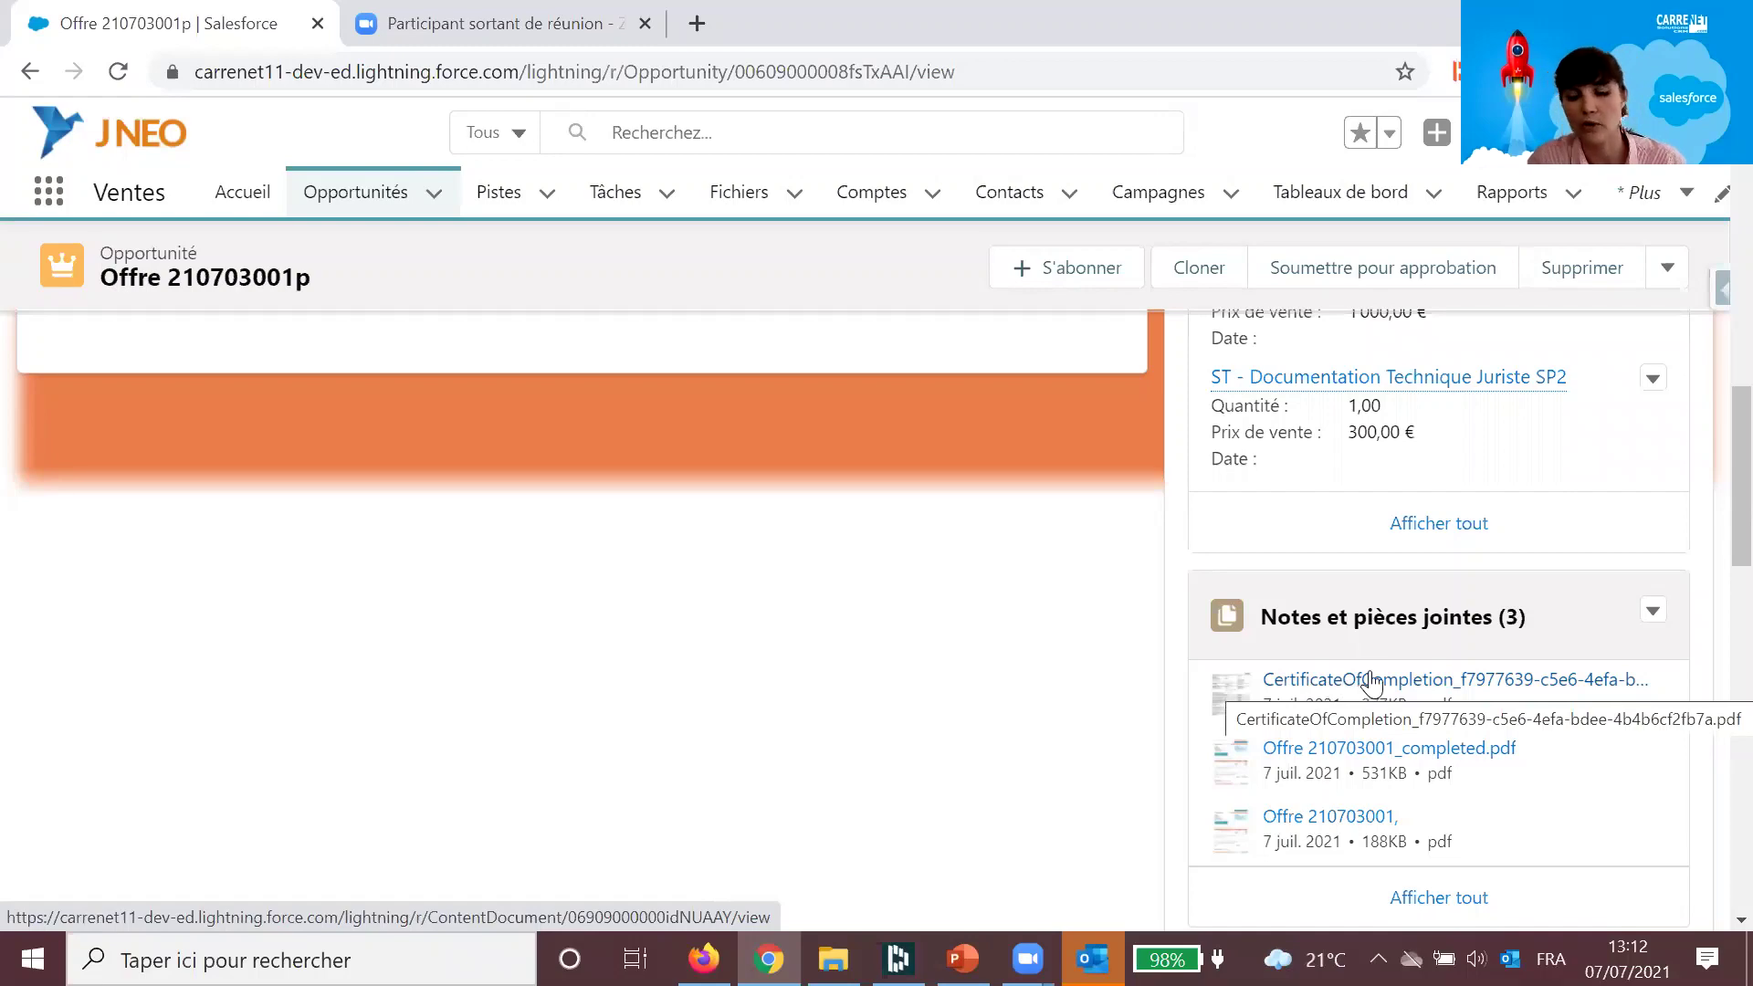
scroll(1369, 691, up, 10)
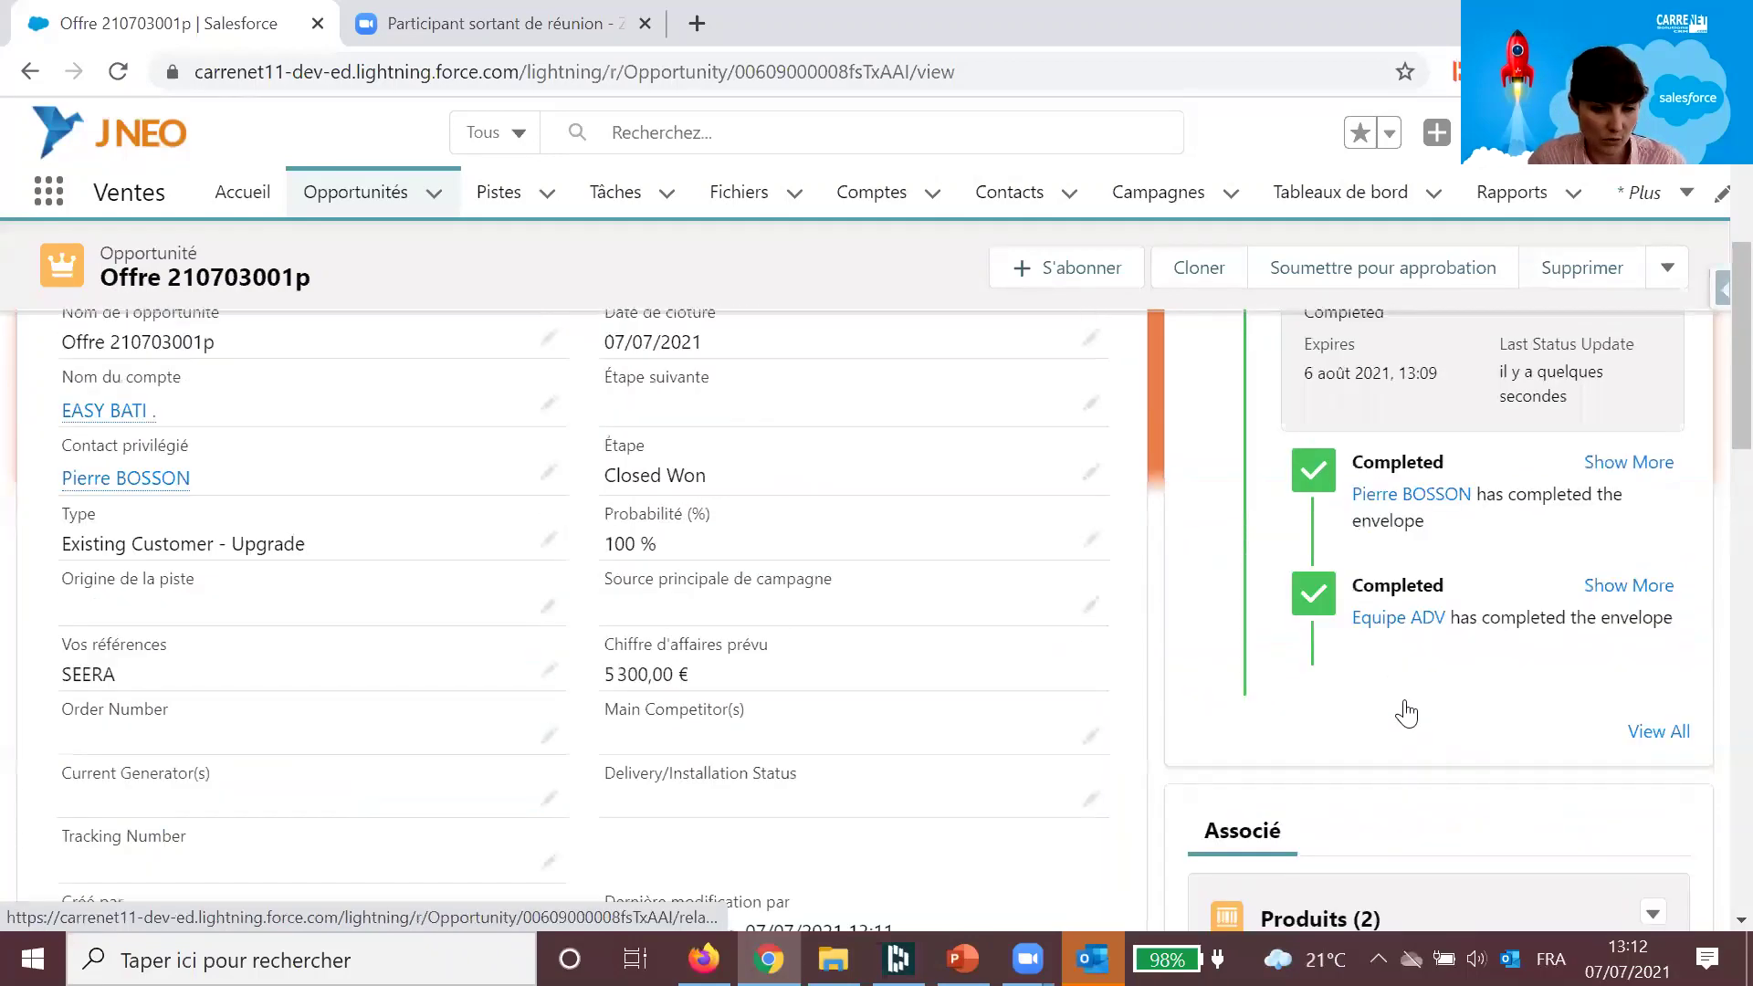
scroll(98, 626, down, 3)
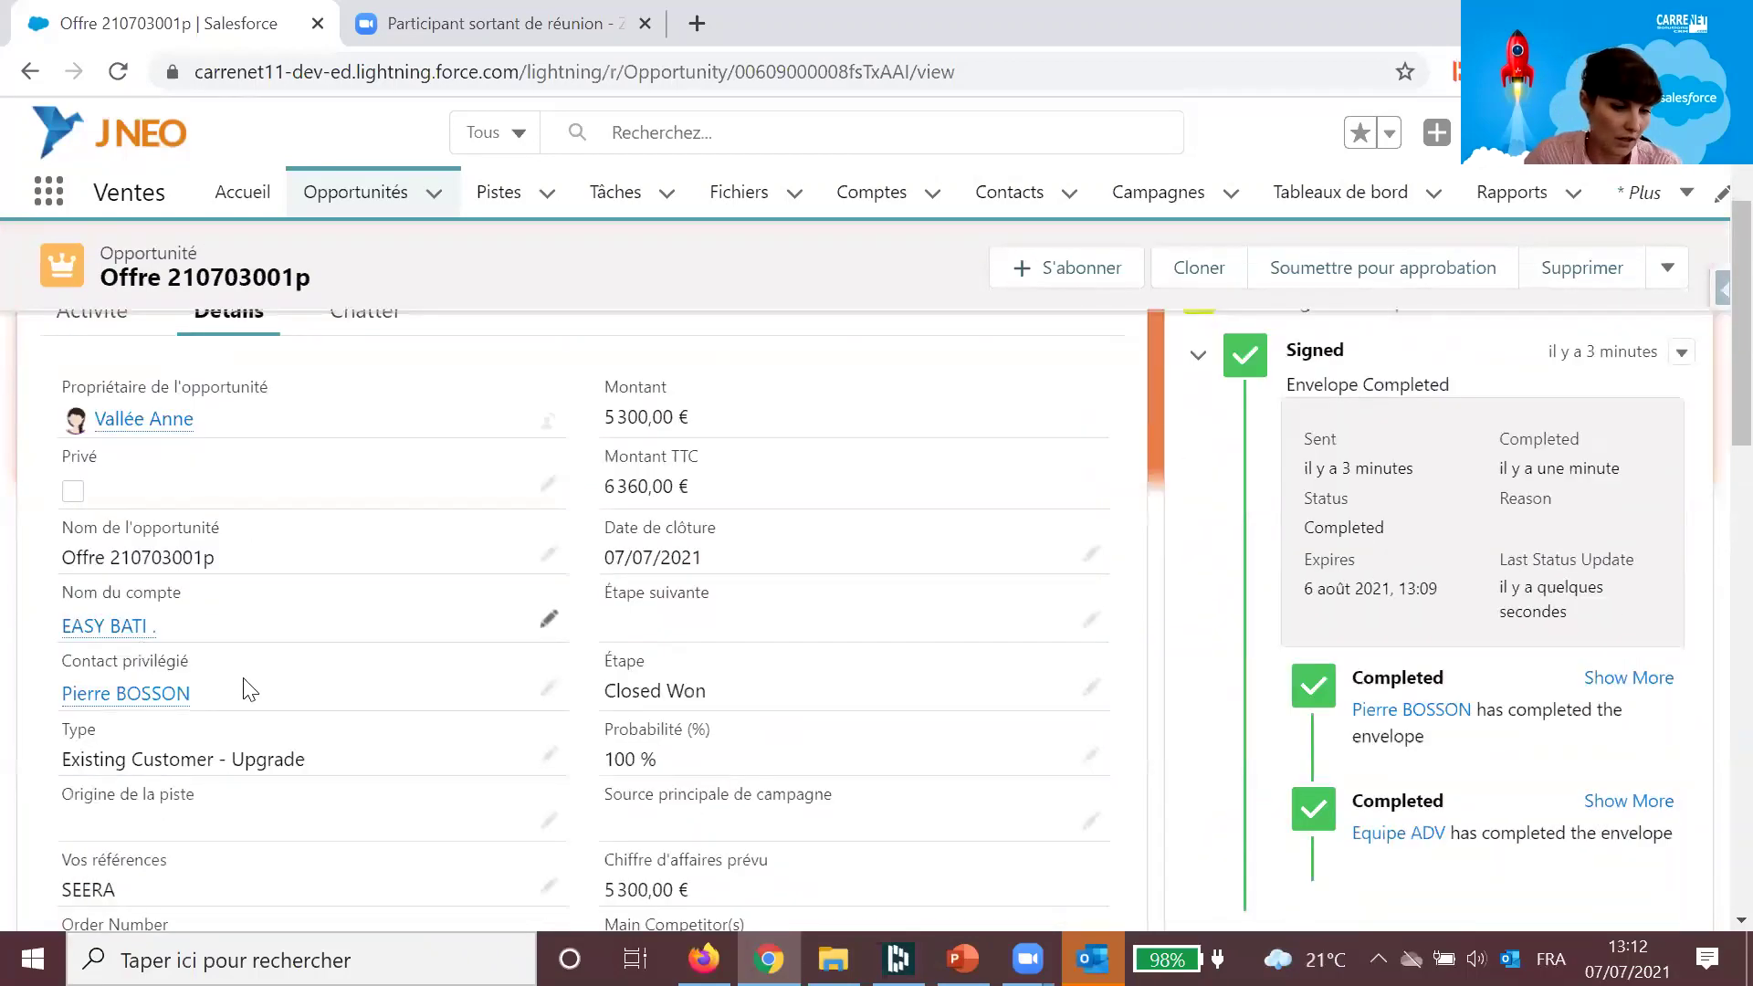
mouse_move(105, 625)
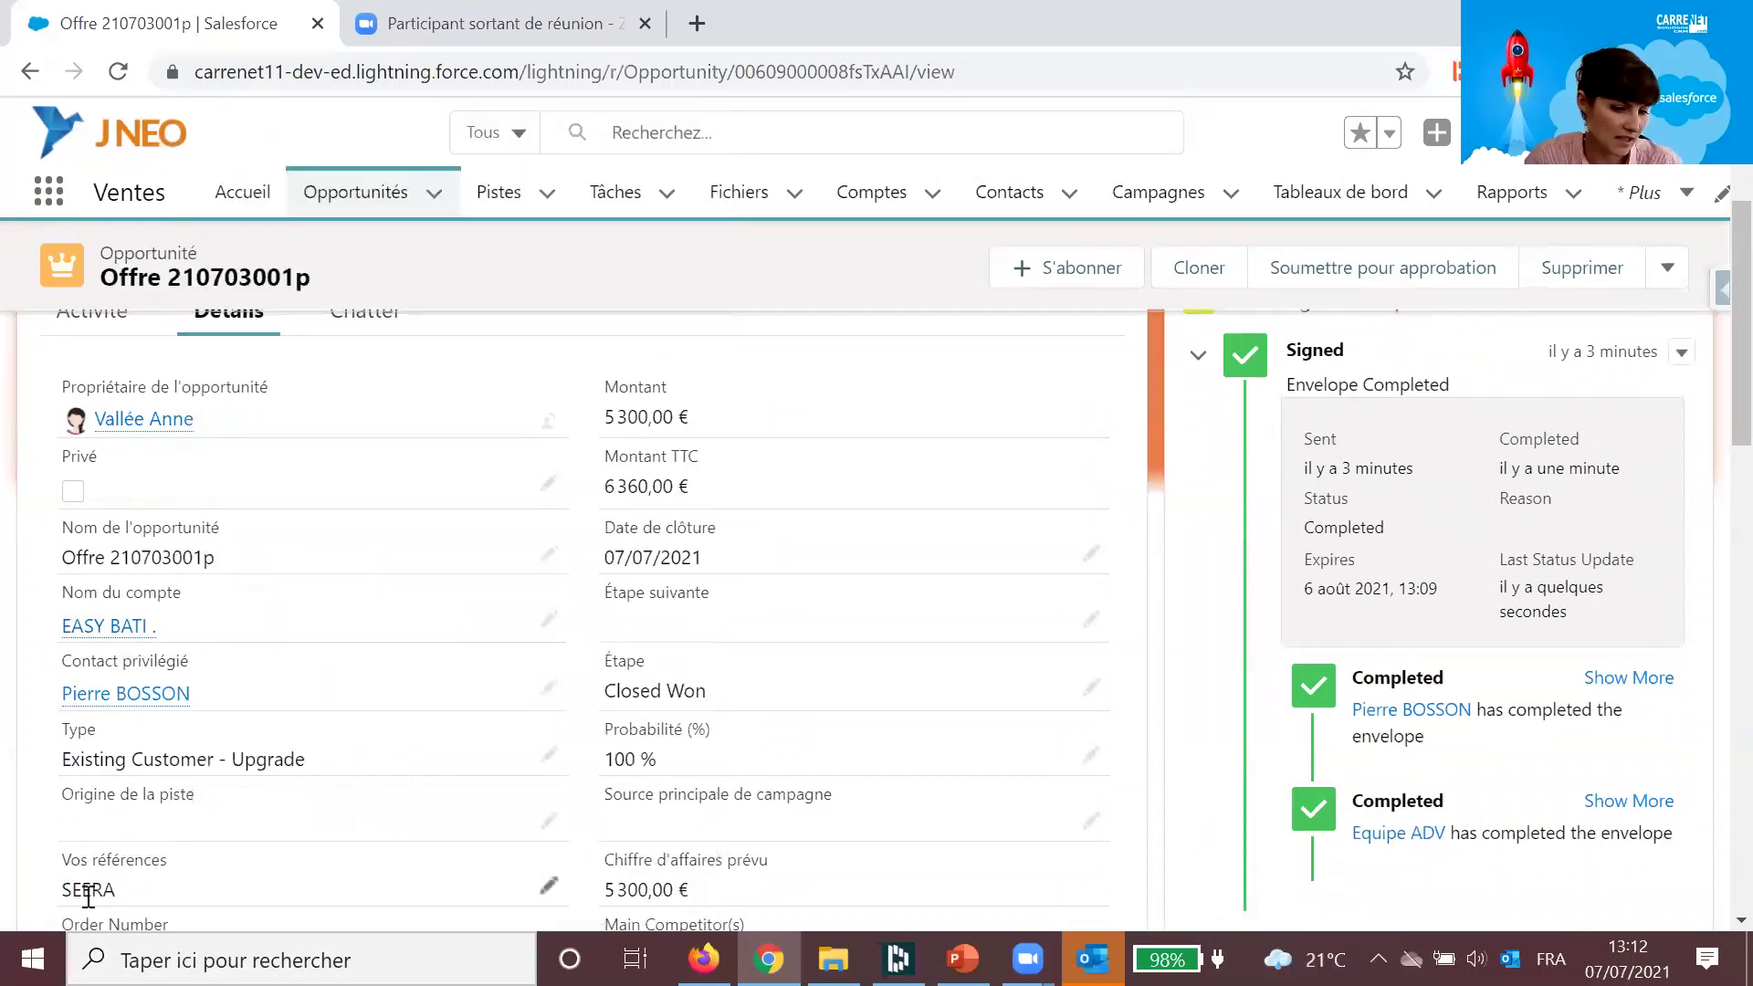
click(111, 693)
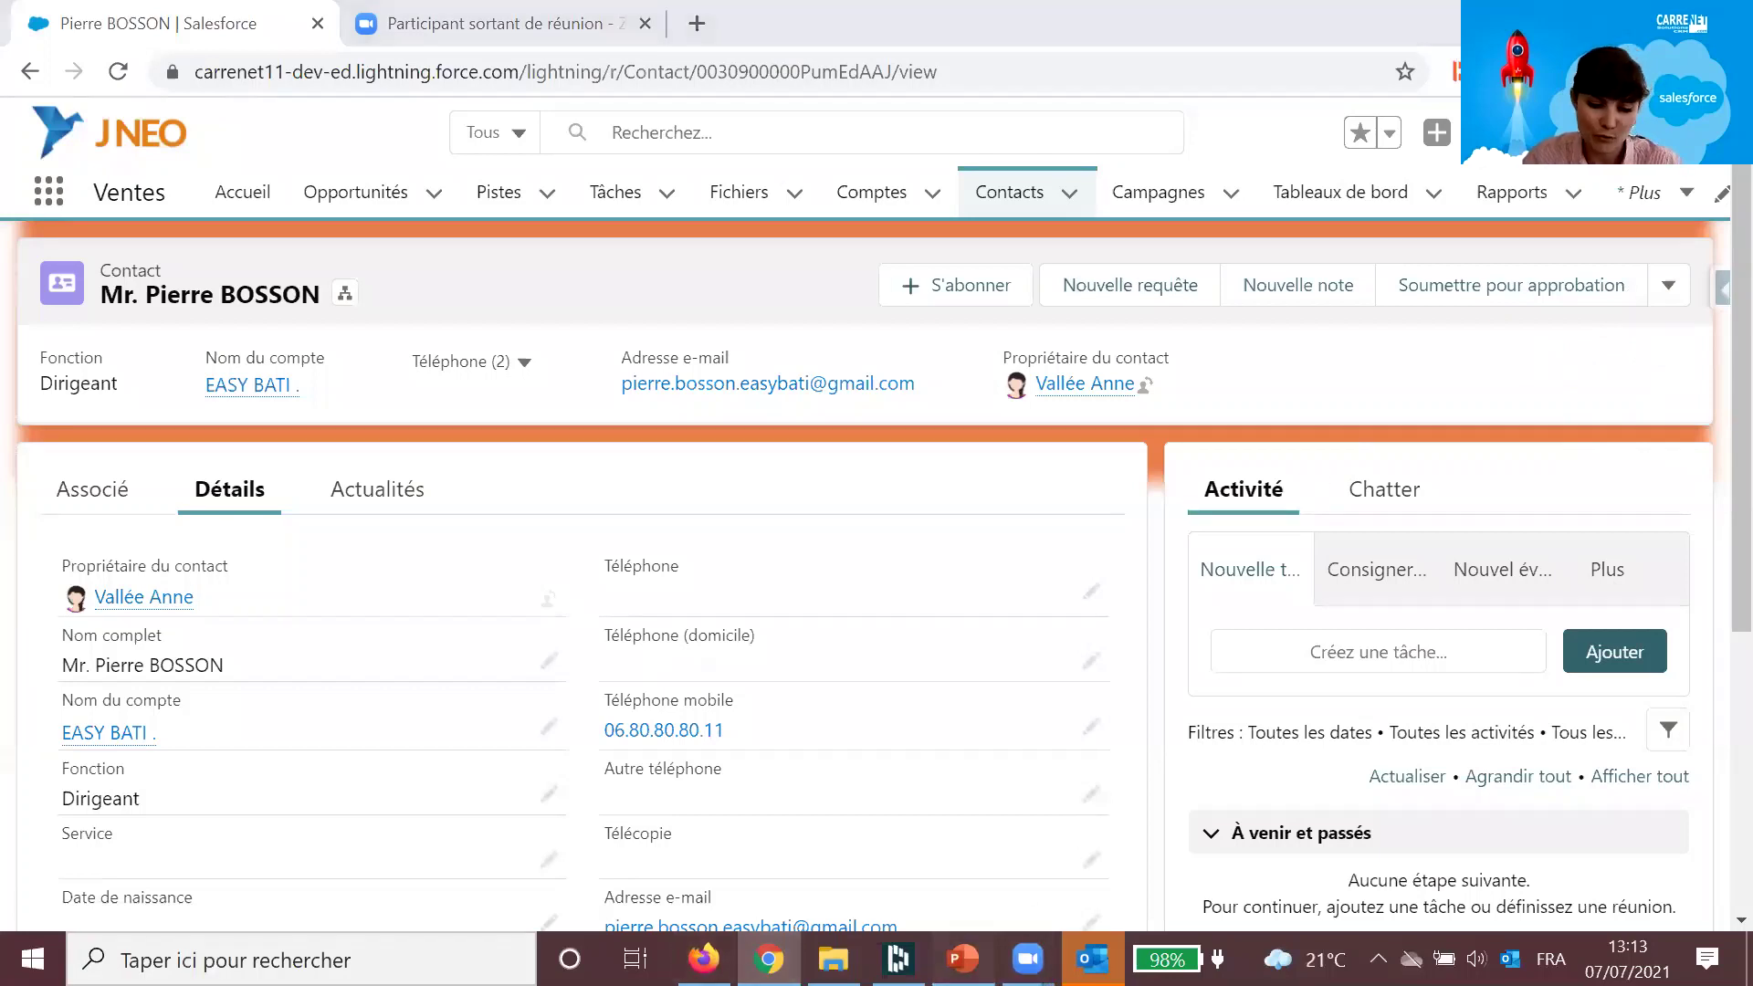
Step: Switch to the PowerPoint presentation and start the slide show from slide 4 on the DocuSign e-signature solution
click(963, 958)
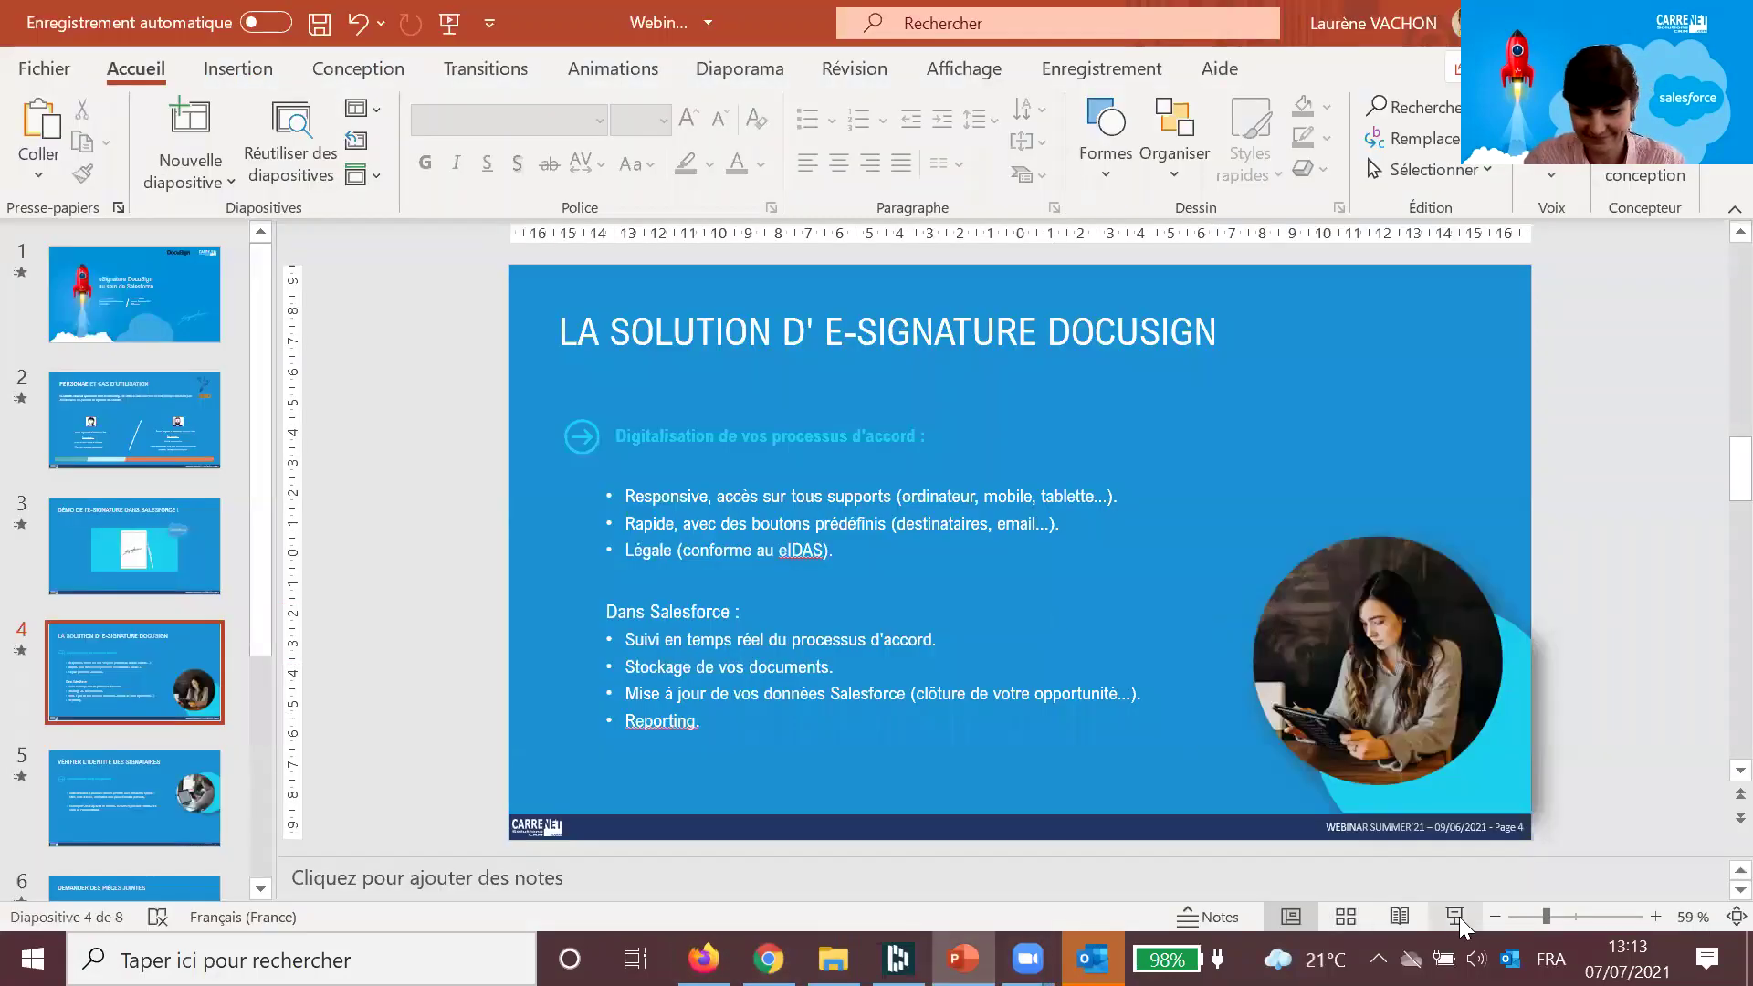
click(1455, 916)
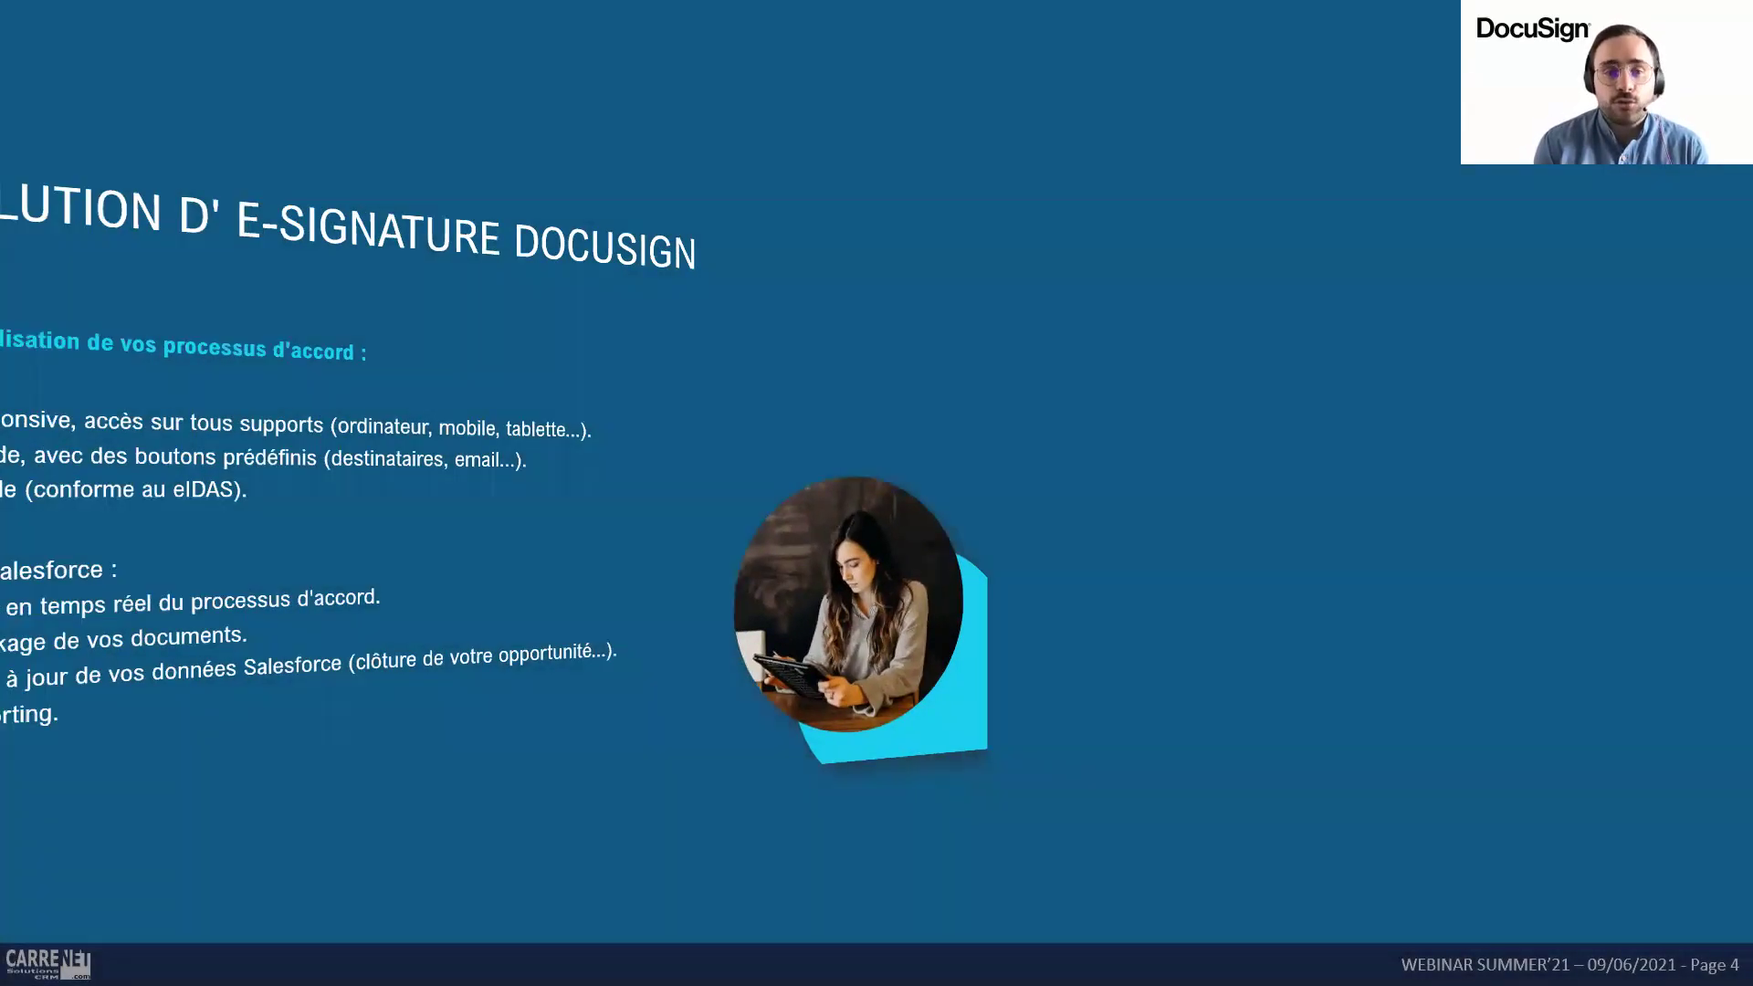